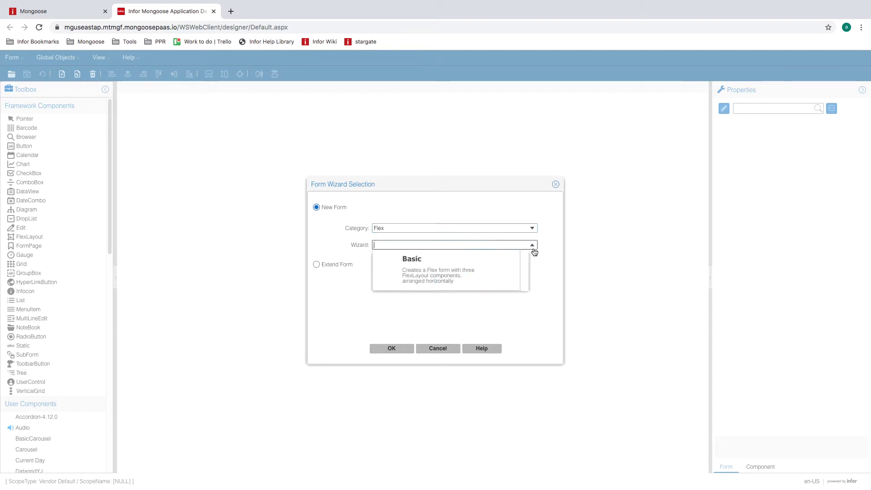
Step: Create a new Flex form with the Basic wizard, named PortalAK_MasterLayout, with Char as its unit
{"action": "left_click", "coordinate": [476, 260]}
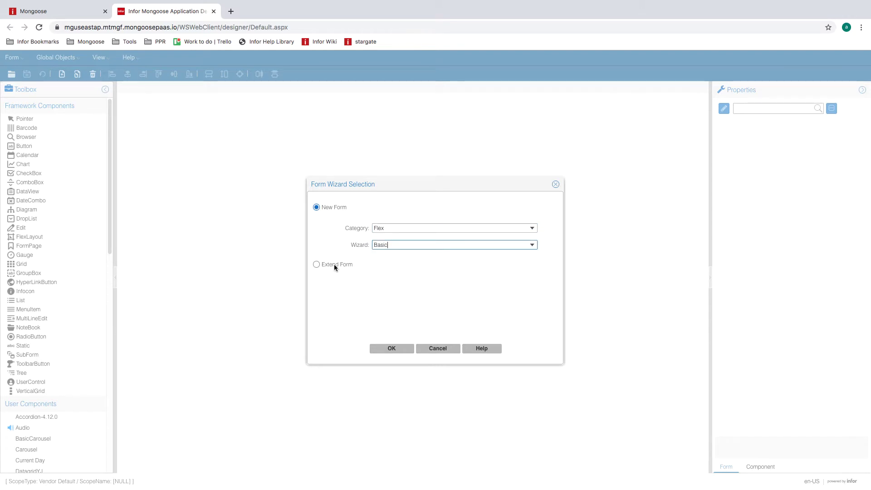
{"action": "left_click", "coordinate": [399, 349]}
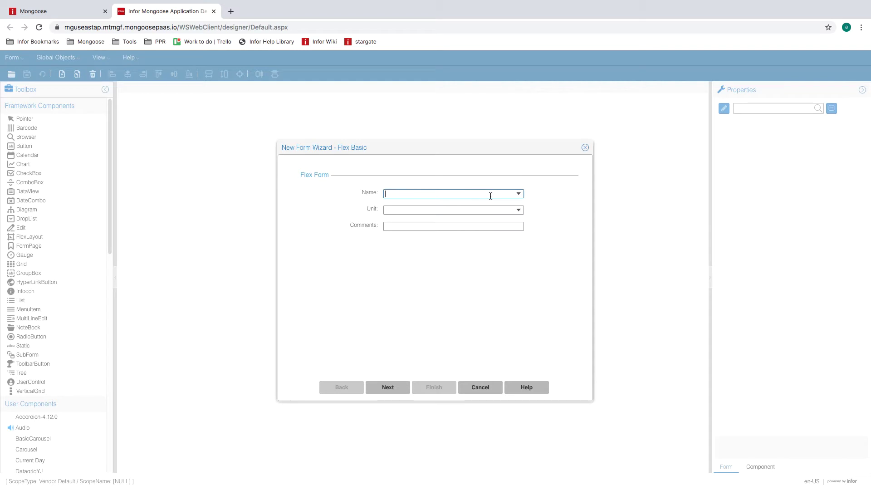
{"action": "type", "text": "PortalAK_MasterLayout"}
{"action": "left_click", "coordinate": [516, 210]}
{"action": "left_click", "coordinate": [434, 231]}
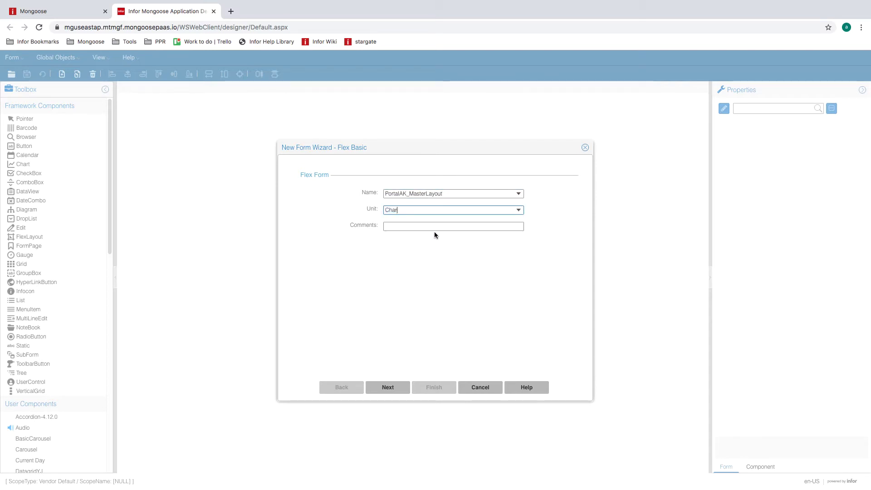
{"action": "left_click", "coordinate": [396, 389]}
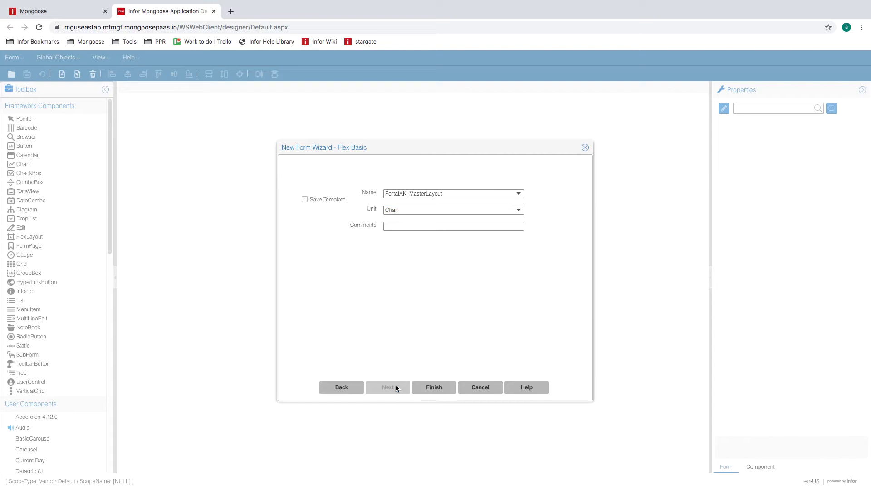
{"action": "left_click", "coordinate": [434, 389]}
{"action": "left_click", "coordinate": [433, 318]}
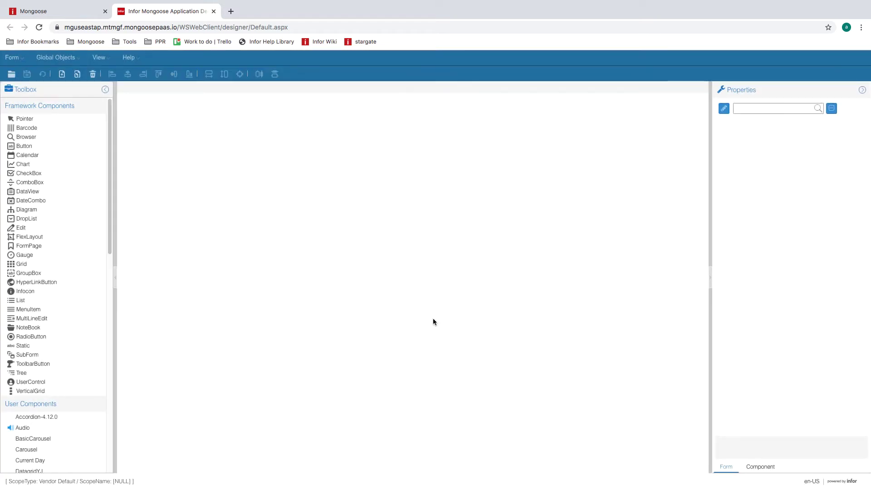
Step: Filter the form list by "portalak" and open PortalAK_MasterLayout for design
{"action": "left_click", "coordinate": [14, 58]}
{"action": "mouse_move", "coordinate": [55, 73]}
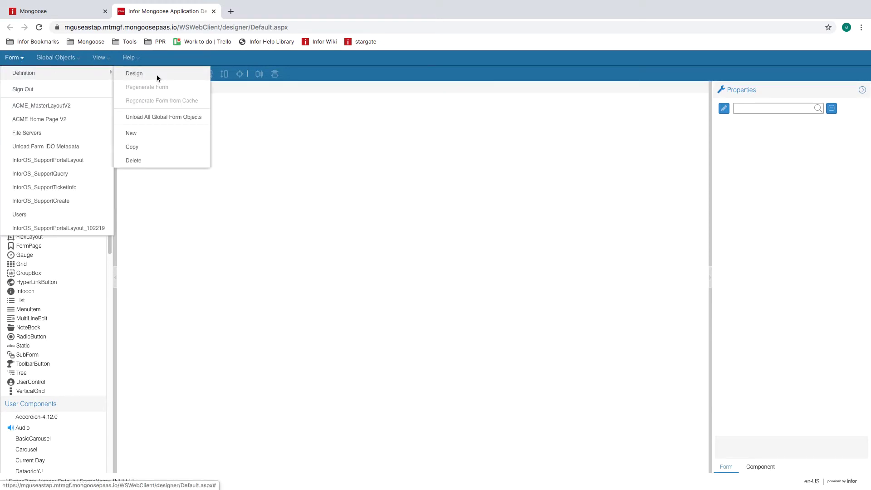
{"action": "left_click", "coordinate": [157, 74]}
{"action": "type", "text": "portal"}
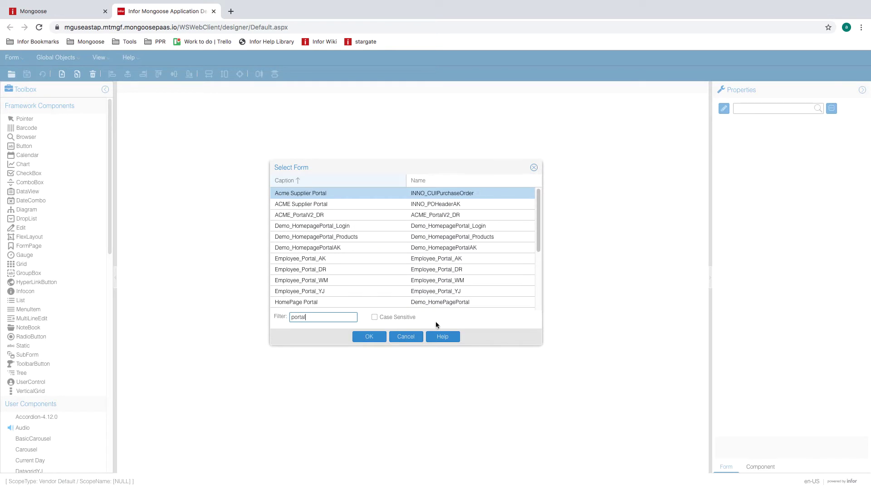
{"action": "type", "text": "ak"}
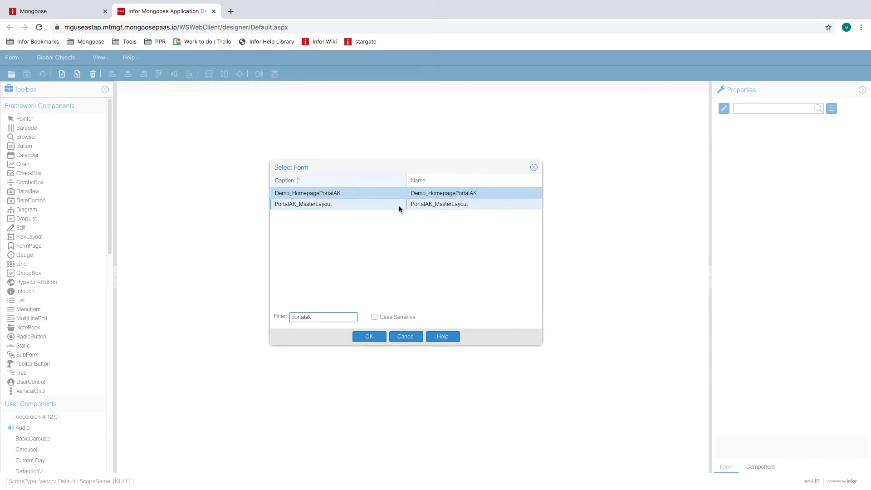
{"action": "left_click", "coordinate": [399, 207]}
{"action": "left_click", "coordinate": [369, 336]}
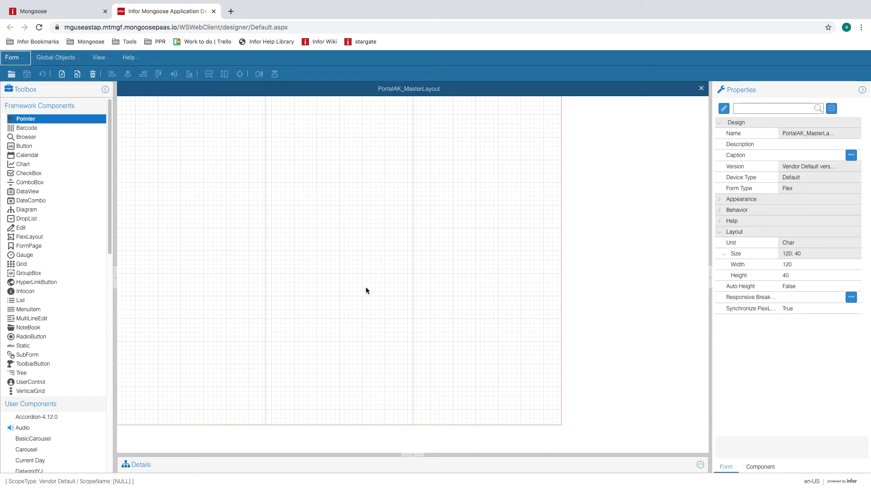
Step: Delete regions 1 and 2 from the form's main FlexLayout so that only region 0 remains
{"action": "left_click", "coordinate": [143, 201]}
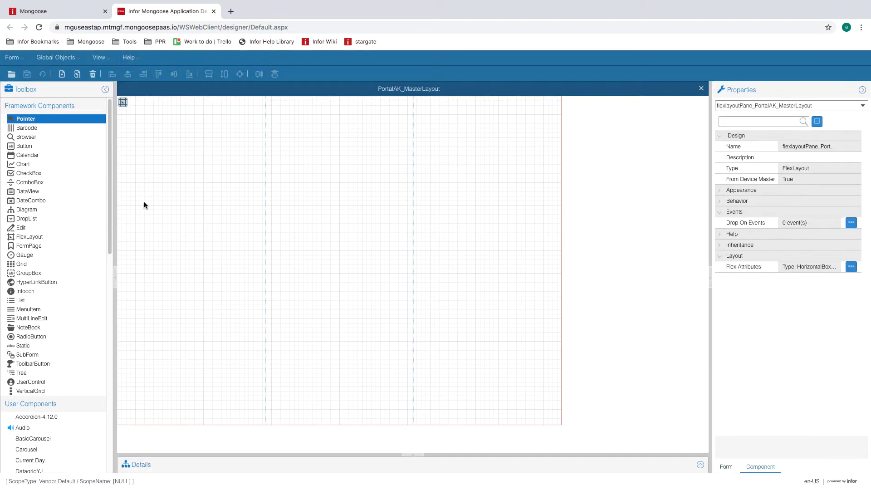
{"action": "left_click", "coordinate": [122, 103]}
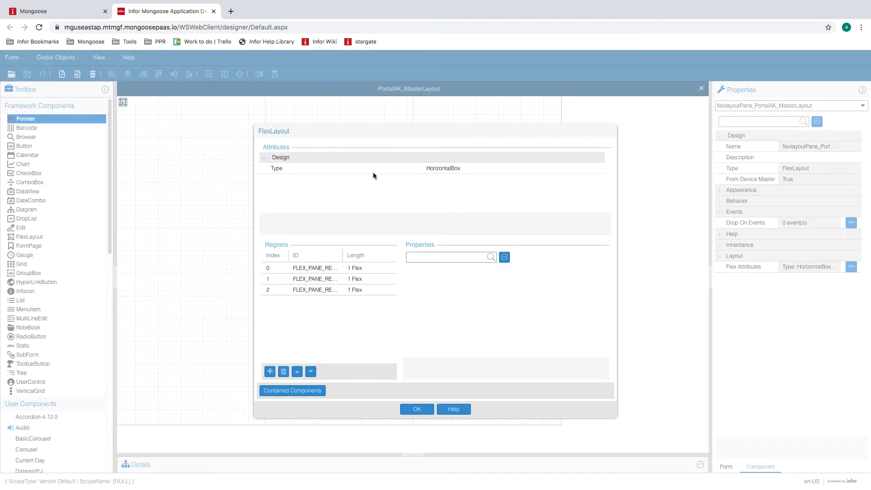
{"action": "left_click", "coordinate": [380, 280]}
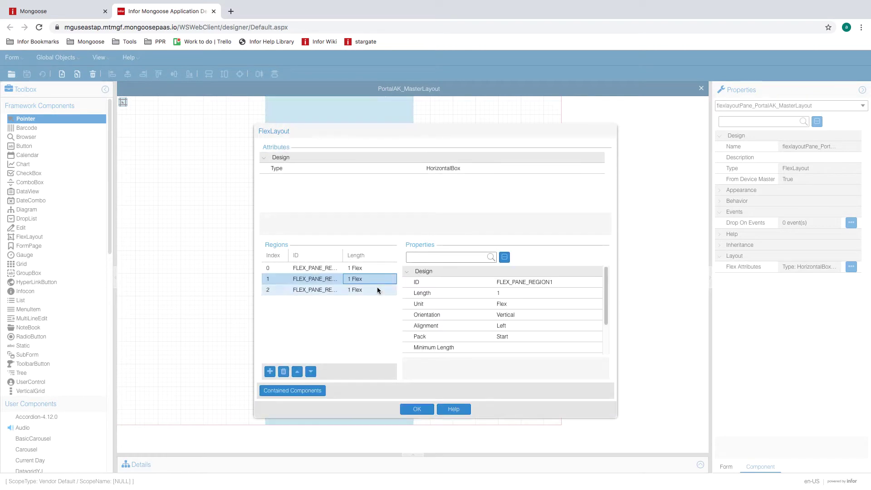
{"action": "left_click", "coordinate": [284, 371]}
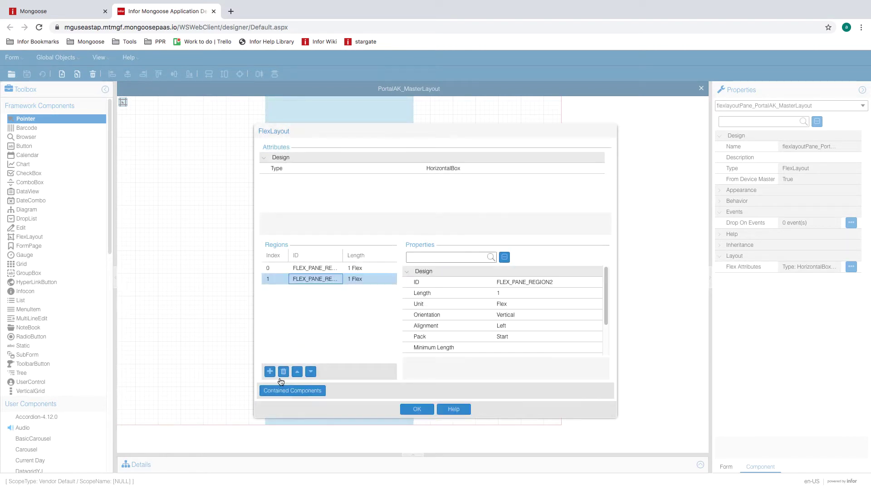
{"action": "left_click", "coordinate": [284, 374]}
{"action": "left_click", "coordinate": [416, 409]}
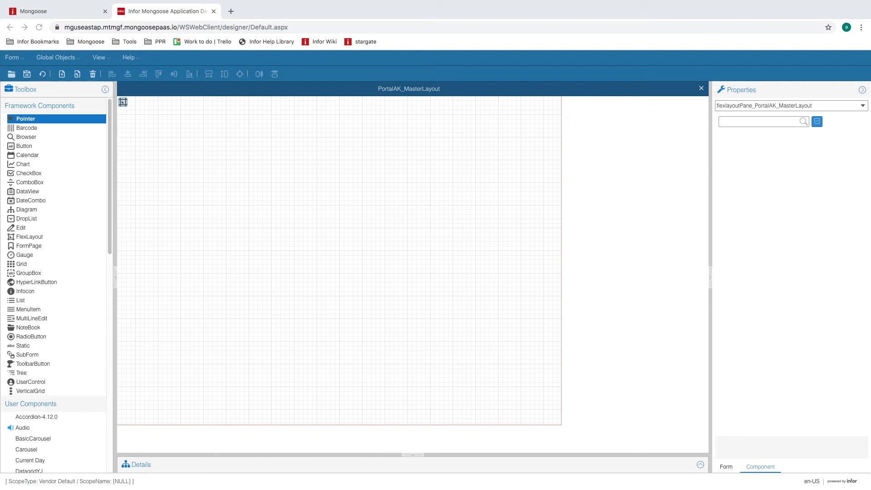
Step: Add a second region to the form's main FlexLayout and set the container type to VerticalBox
{"action": "double_click", "coordinate": [122, 102]}
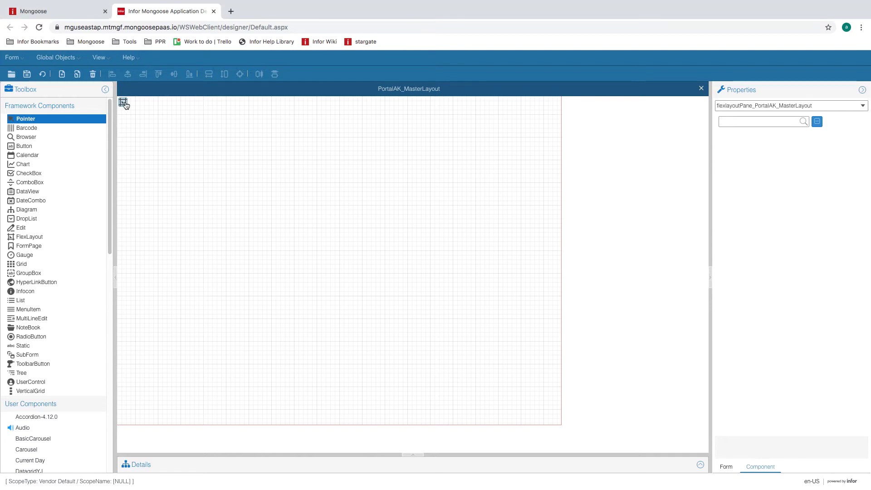
{"action": "left_click", "coordinate": [375, 266]}
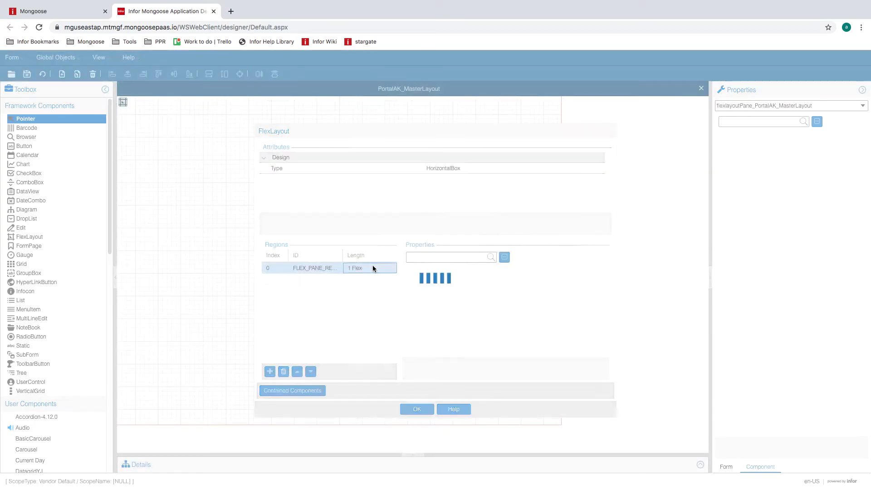
{"action": "left_click", "coordinate": [270, 372]}
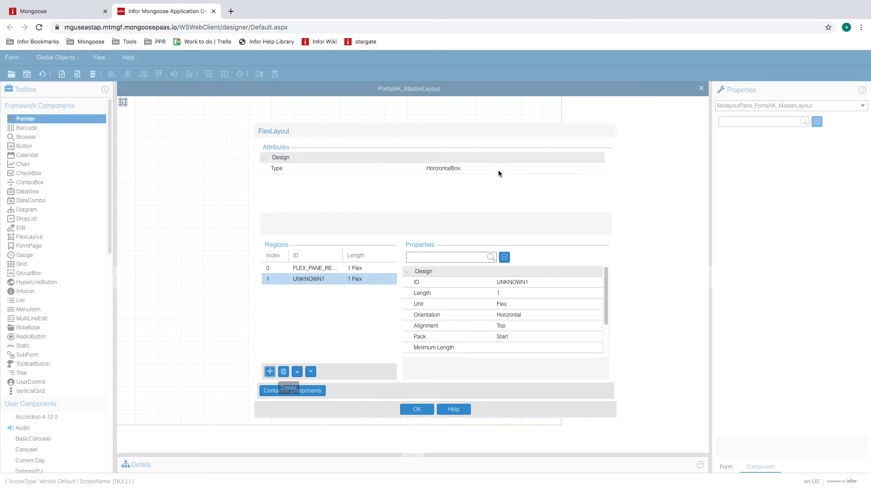
{"action": "left_click", "coordinate": [498, 169]}
{"action": "left_click_drag", "start_coordinate": [550, 132], "coordinate": [561, 60]}
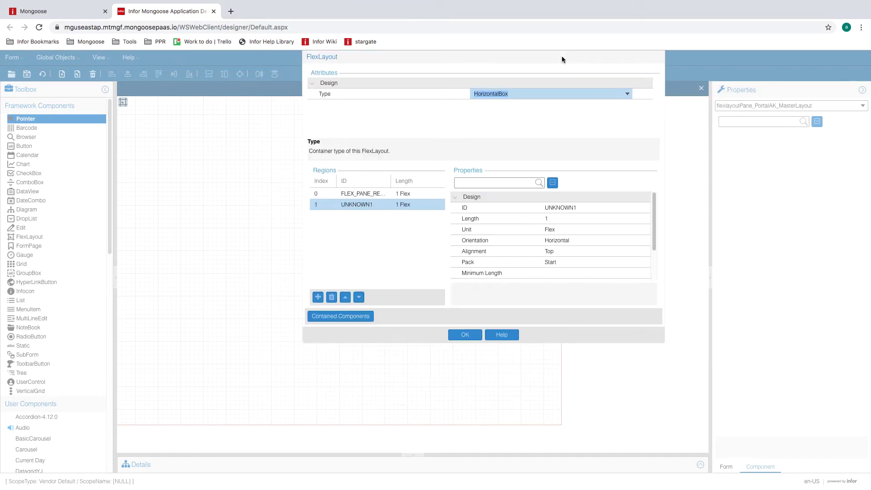
{"action": "left_click", "coordinate": [625, 93]}
{"action": "left_click", "coordinate": [535, 114]}
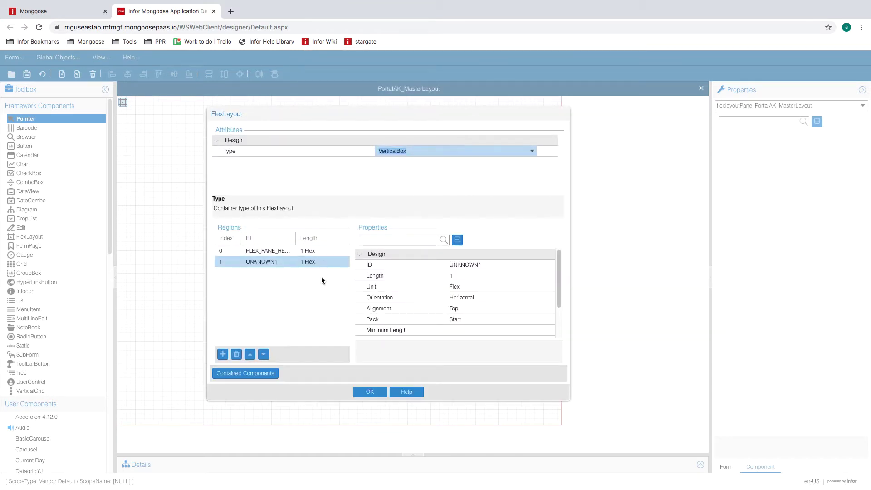
Step: Set the unit of region UNKNOWN1 to FormUnit and its length to 5
{"action": "left_click", "coordinate": [487, 286]}
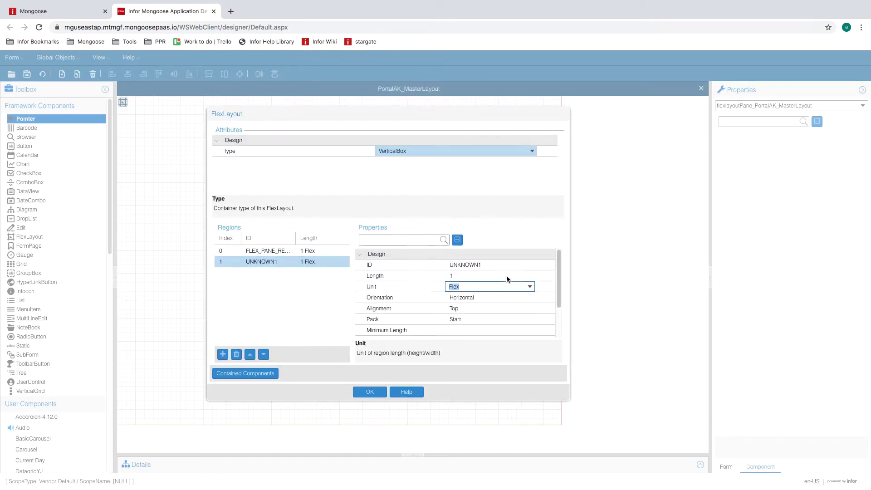
{"action": "left_click", "coordinate": [529, 286]}
{"action": "left_click", "coordinate": [477, 299]}
{"action": "left_click", "coordinate": [481, 275]}
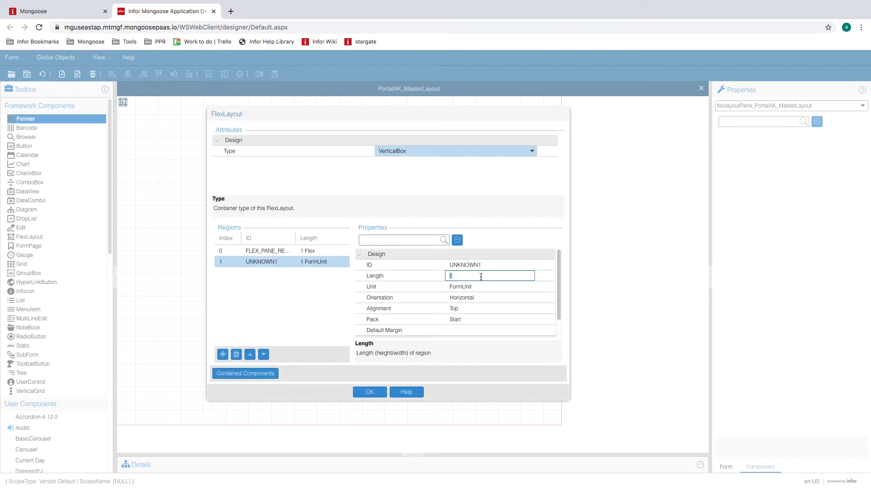
{"action": "key", "text": "Return"}
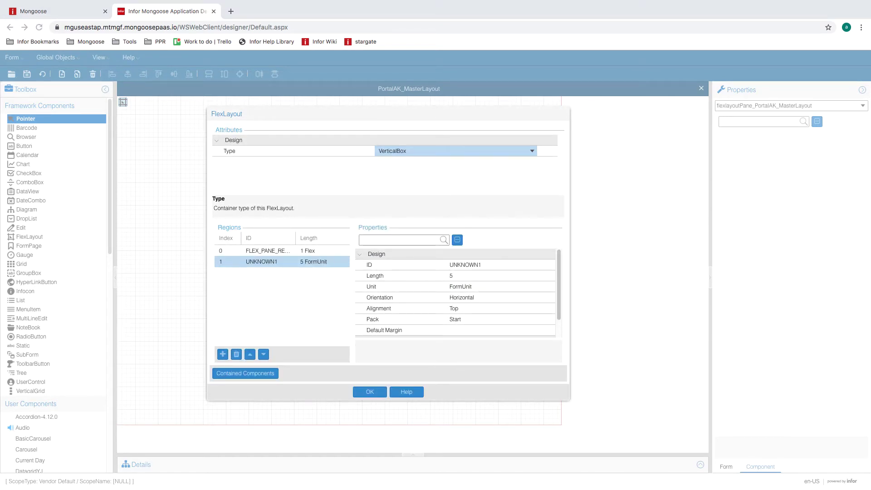
Step: Set the orientation of region UNKNOWN1 to Fill
{"action": "left_click", "coordinate": [482, 295]}
{"action": "left_click", "coordinate": [529, 297]}
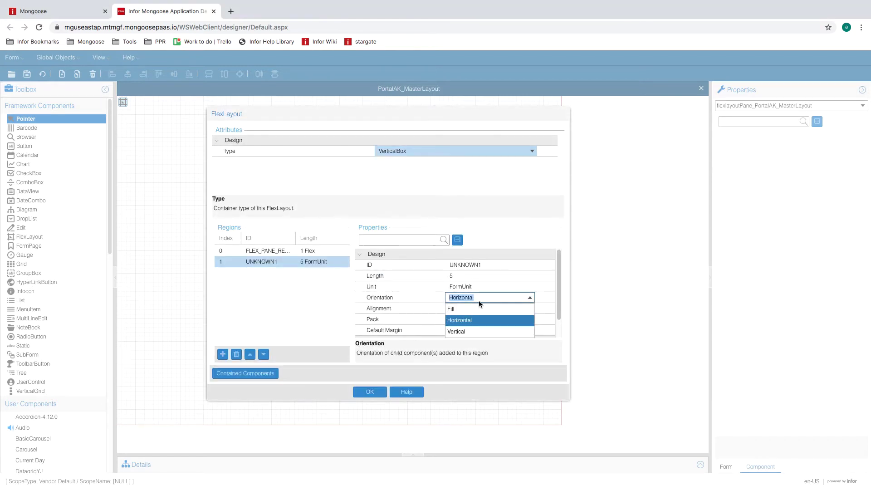
{"action": "left_click", "coordinate": [474, 309]}
{"action": "scroll", "coordinate": [556, 281], "scroll_direction": "down", "scroll_amount": 1}
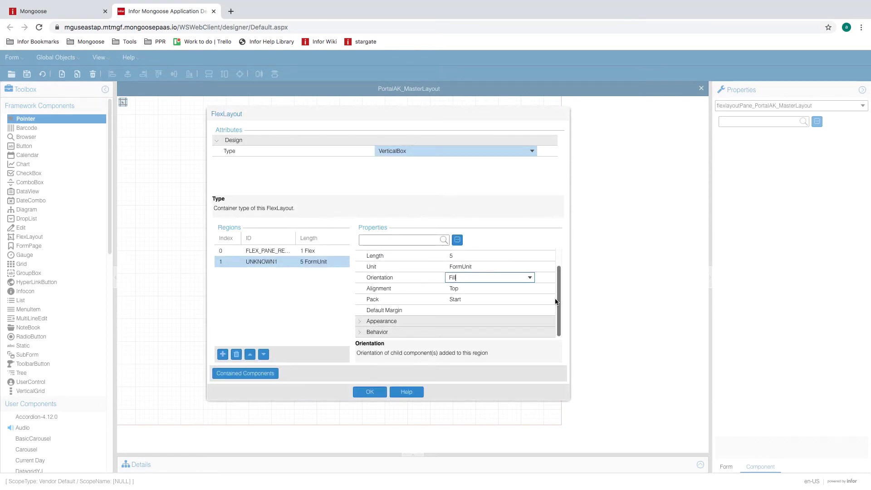
{"action": "scroll", "coordinate": [556, 301], "scroll_direction": "up", "scroll_amount": 1}
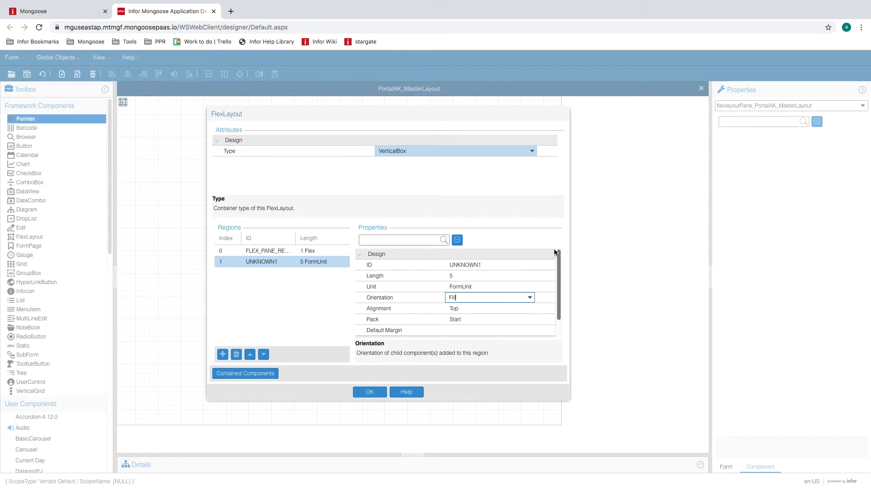
Step: Set the orientation of region FLEX_PANE_REGION0 to Fill and apply the layout changes
{"action": "left_click", "coordinate": [311, 249]}
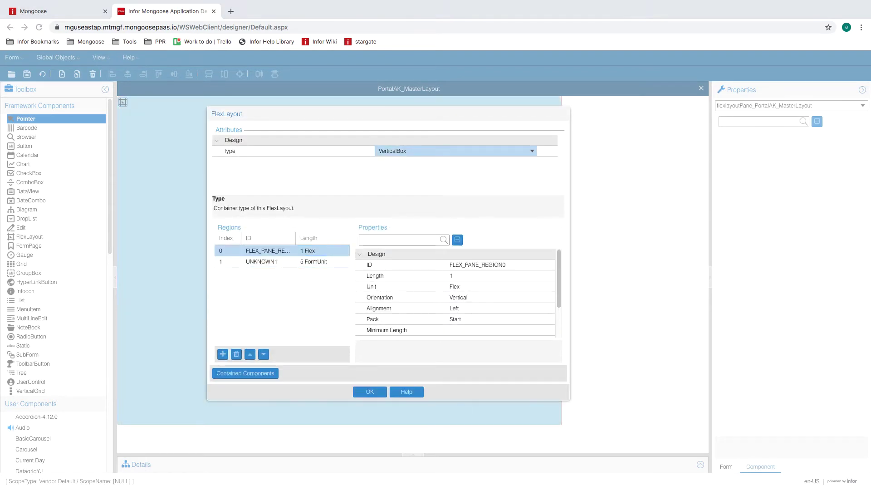
{"action": "left_click", "coordinate": [506, 294]}
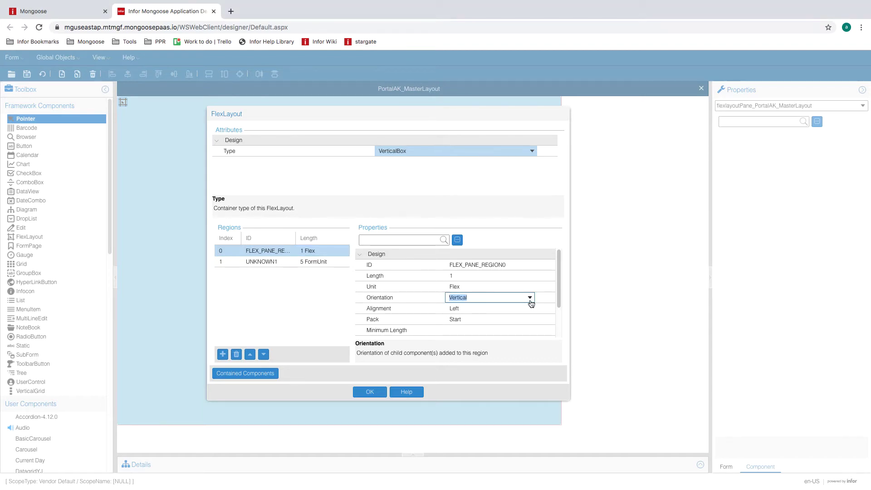
{"action": "left_click", "coordinate": [530, 300]}
{"action": "left_click", "coordinate": [480, 308]}
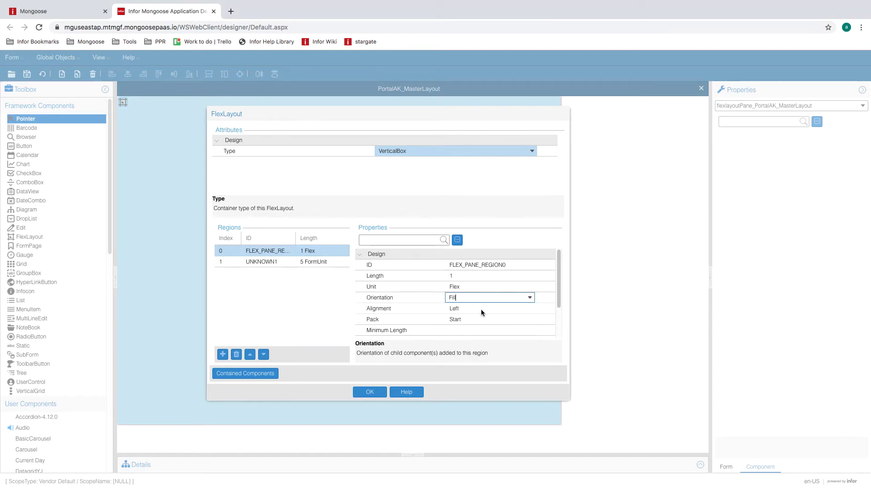
{"action": "left_click", "coordinate": [472, 286]}
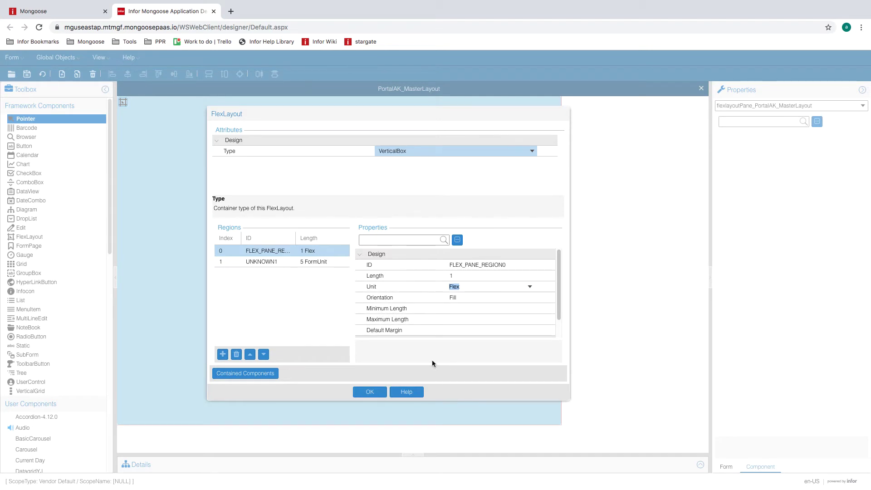
{"action": "left_click", "coordinate": [370, 391]}
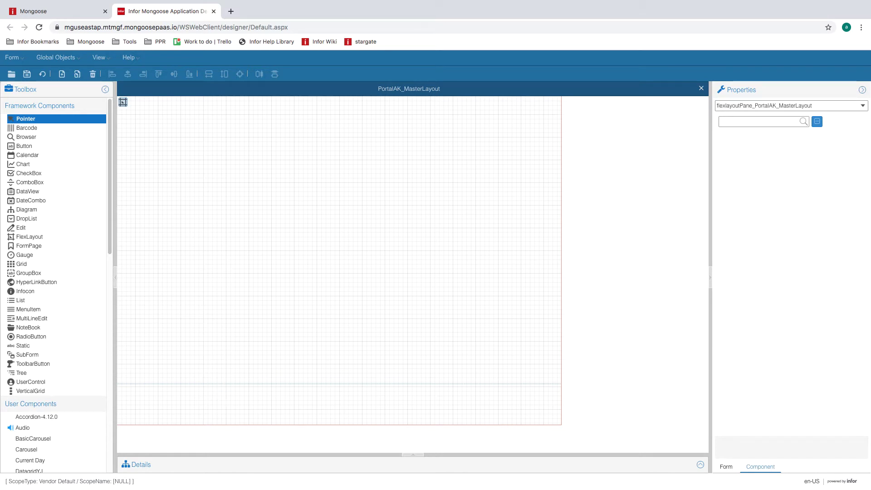
Step: Place a FlexLayout component in the form's upper region and add a second region to it
{"action": "left_click", "coordinate": [37, 236]}
{"action": "left_click", "coordinate": [280, 151]}
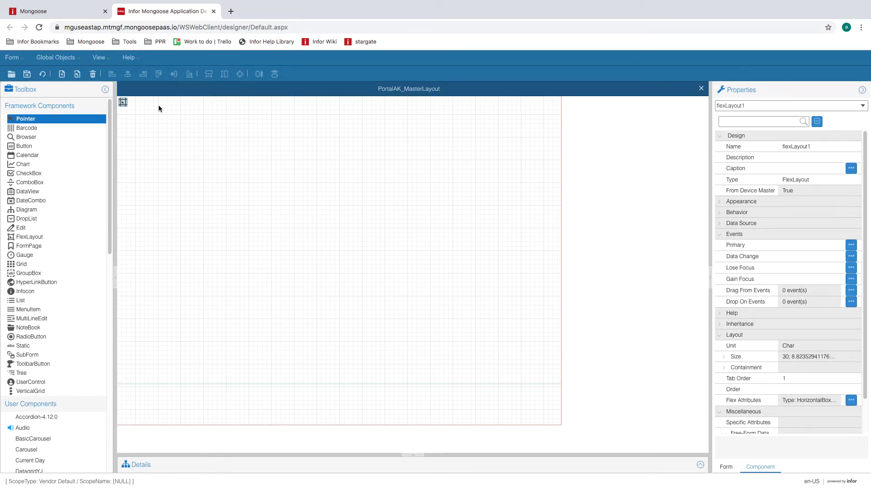
{"action": "double_click", "coordinate": [123, 102]}
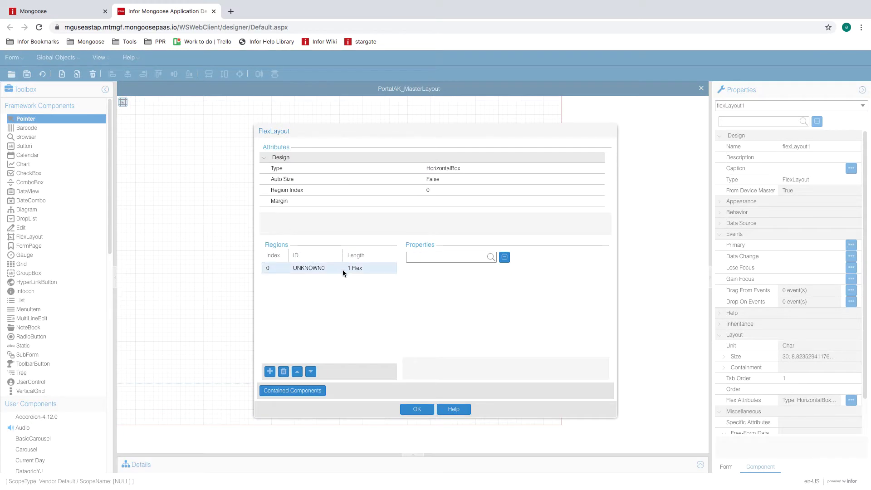
{"action": "left_click", "coordinate": [358, 268]}
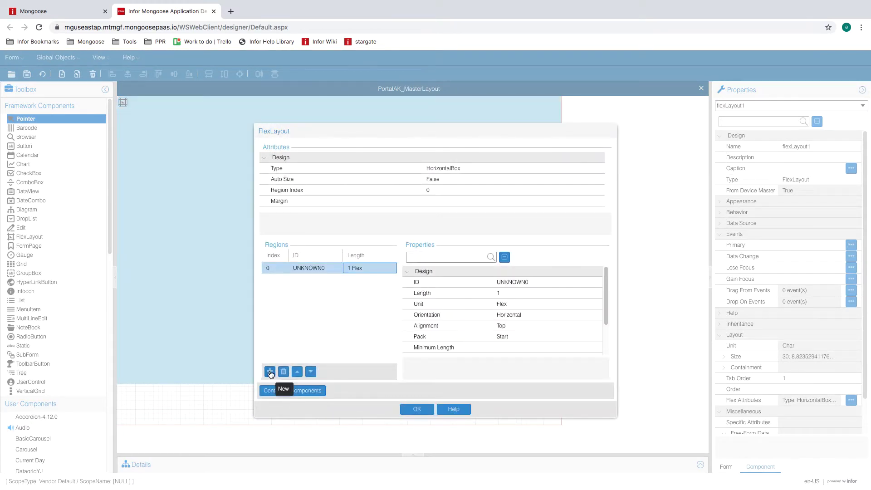
{"action": "left_click", "coordinate": [270, 372]}
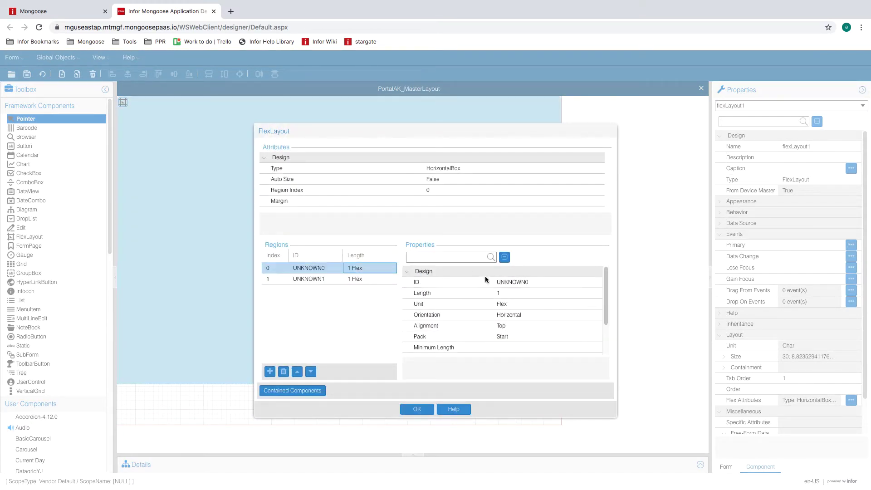
Step: Set the unit of region UNKNOWN0 in the nested FlexLayout to FormUnit and its length to 4
{"action": "left_click", "coordinate": [562, 304]}
{"action": "left_click", "coordinate": [577, 303]}
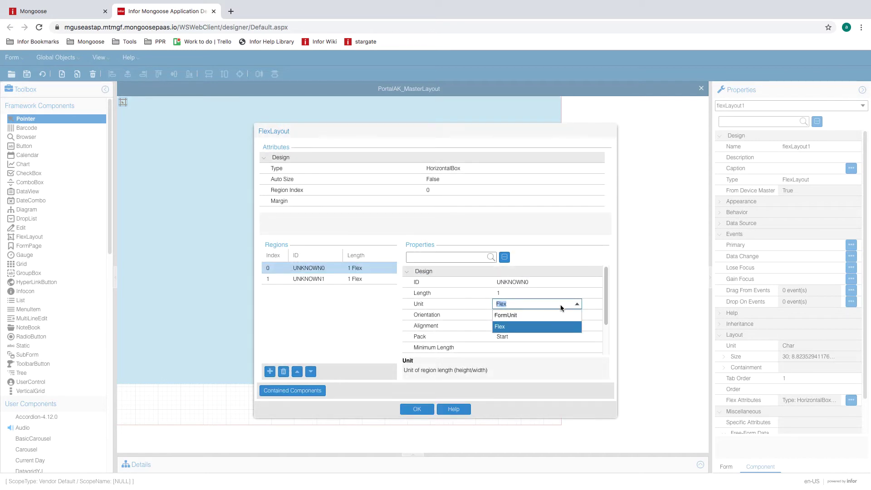
{"action": "left_click", "coordinate": [533, 315]}
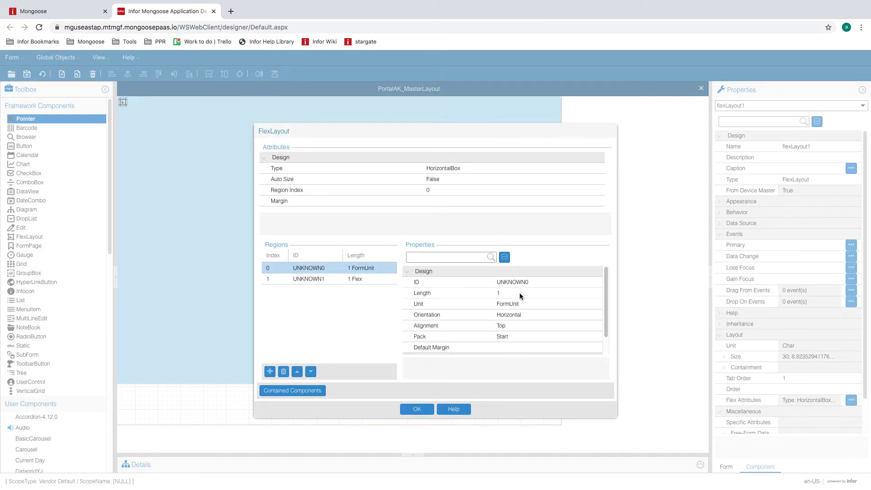
{"action": "left_click", "coordinate": [520, 295]}
{"action": "type", "text": "4"}
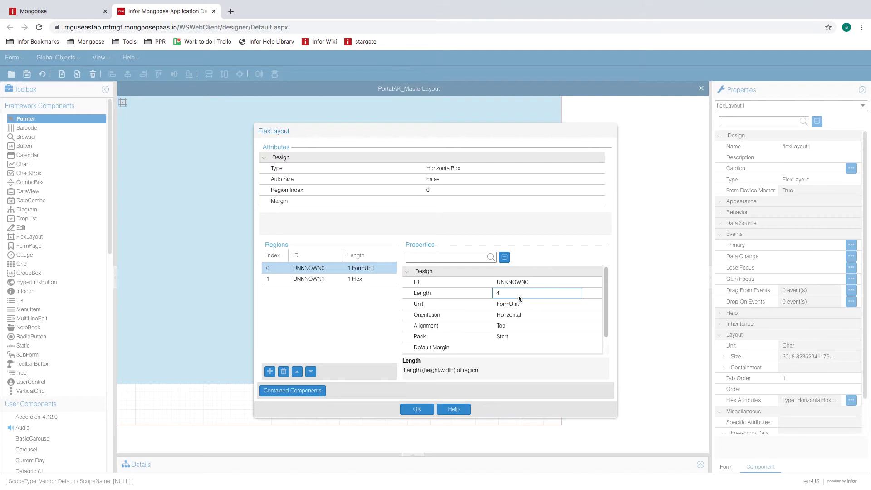
{"action": "left_click", "coordinate": [537, 303]}
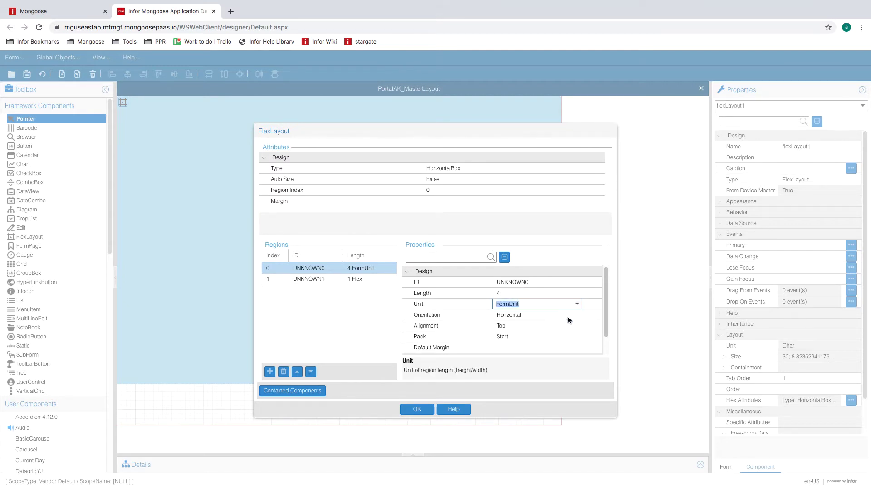
Step: Set the orientation of region UNKNOWN0 to Fill and apply the FlexLayout changes
{"action": "left_click", "coordinate": [565, 315]}
{"action": "left_click", "coordinate": [576, 315]}
{"action": "left_click", "coordinate": [551, 322]}
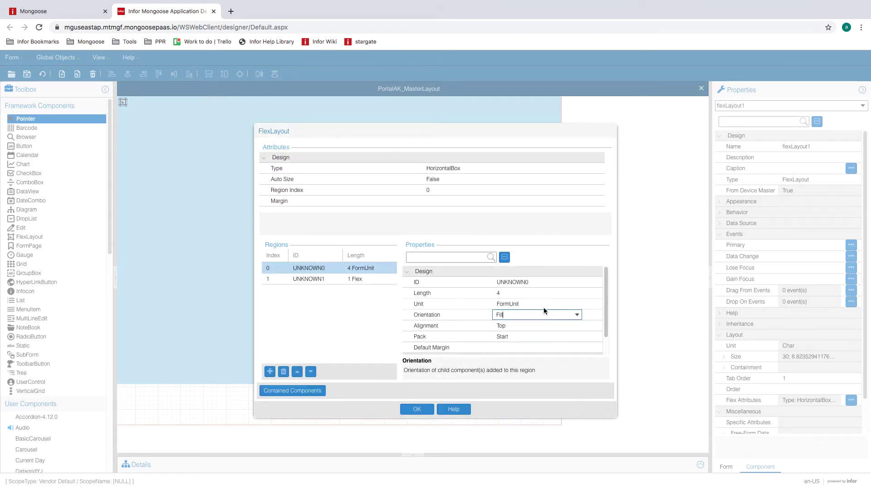
{"action": "left_click", "coordinate": [416, 410]}
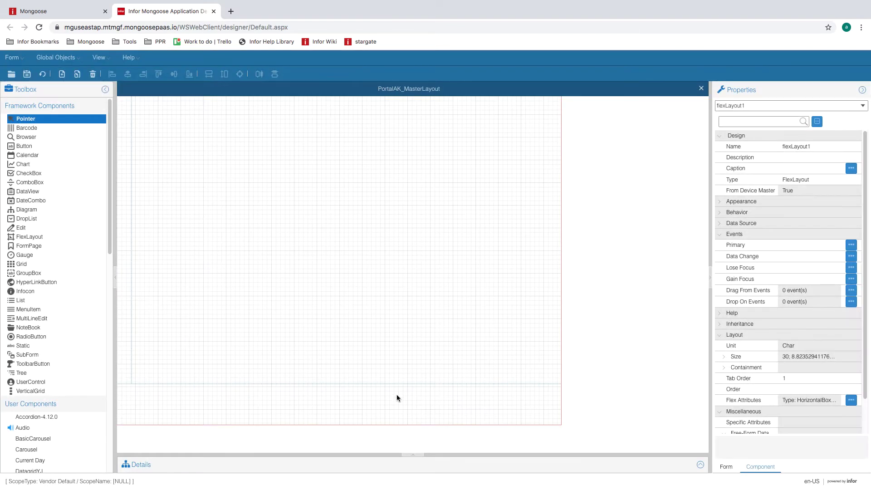
Step: Change the container type of flexLayout1 to VerticalBox and apply it
{"action": "left_click", "coordinate": [122, 102]}
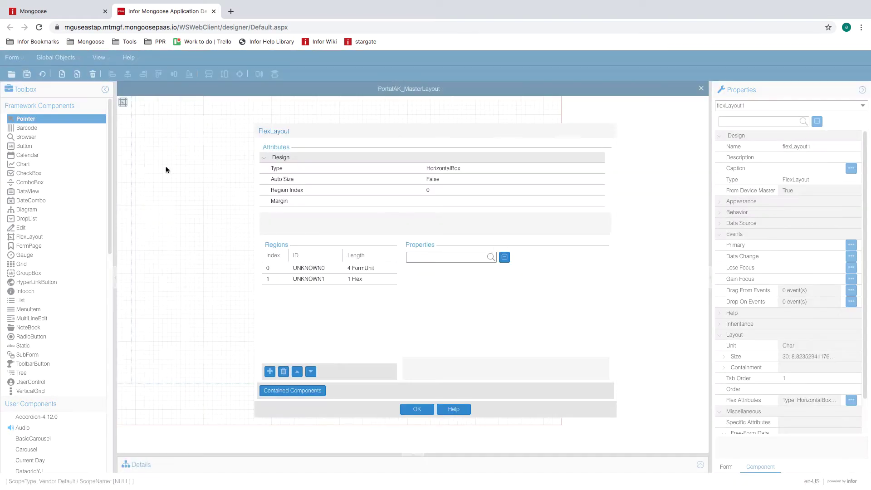
{"action": "left_click", "coordinate": [513, 171]}
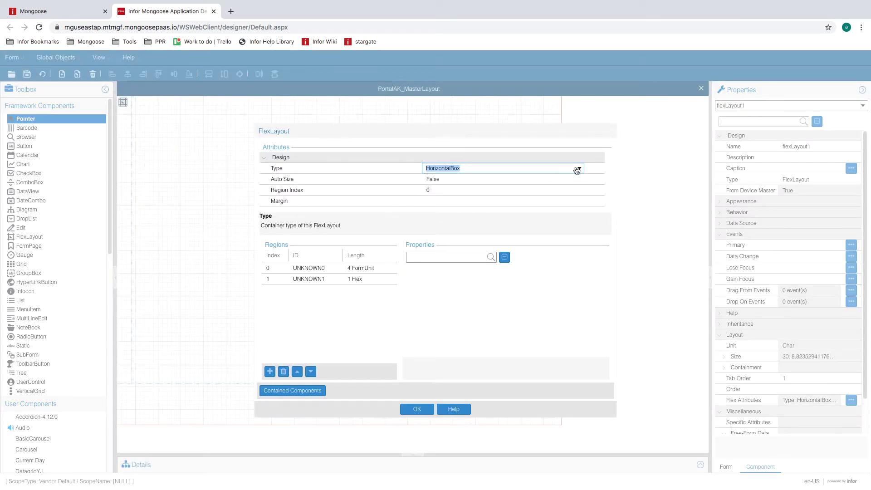
{"action": "left_click", "coordinate": [514, 171]}
{"action": "left_click", "coordinate": [470, 189]}
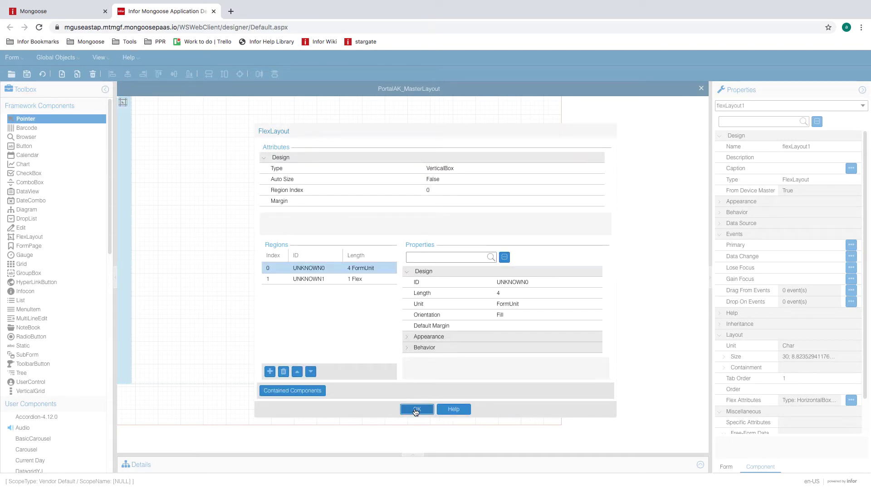
{"action": "left_click", "coordinate": [416, 410]}
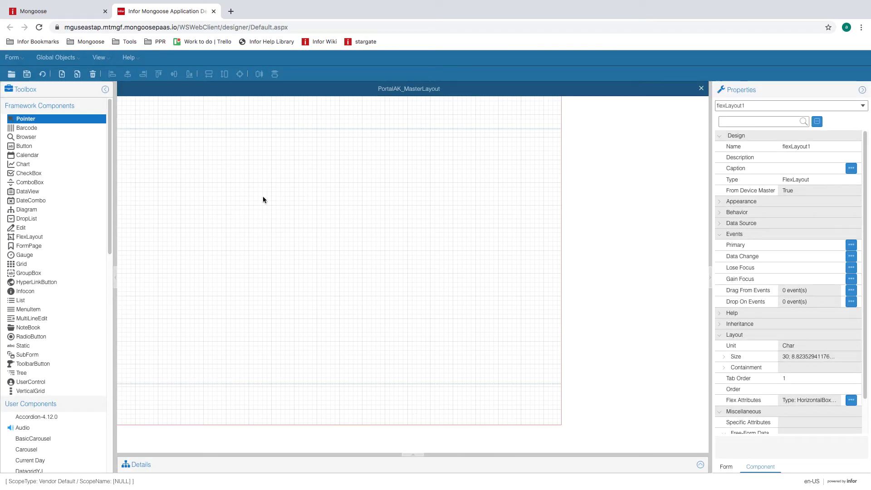
Step: Set the orientation of flexLayout1's region UNKNOWN1 to Fill and apply the change
{"action": "left_click", "coordinate": [121, 108]}
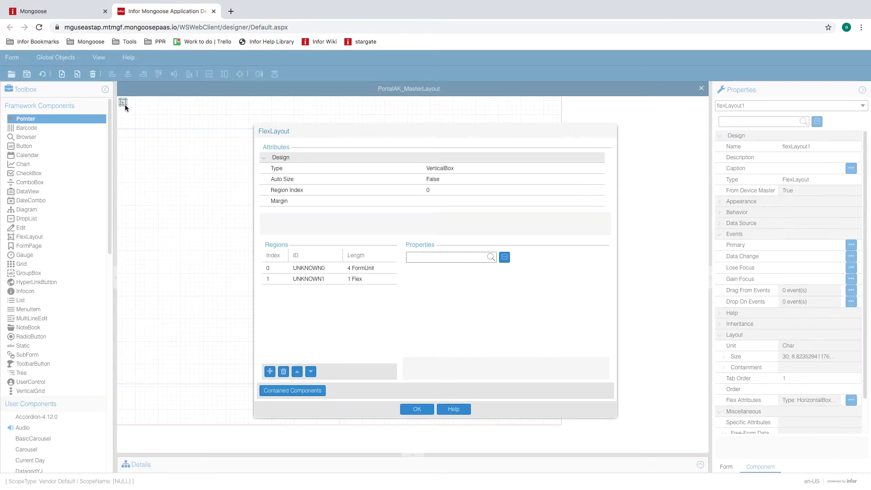
{"action": "left_click", "coordinate": [356, 268]}
{"action": "left_click", "coordinate": [317, 279]}
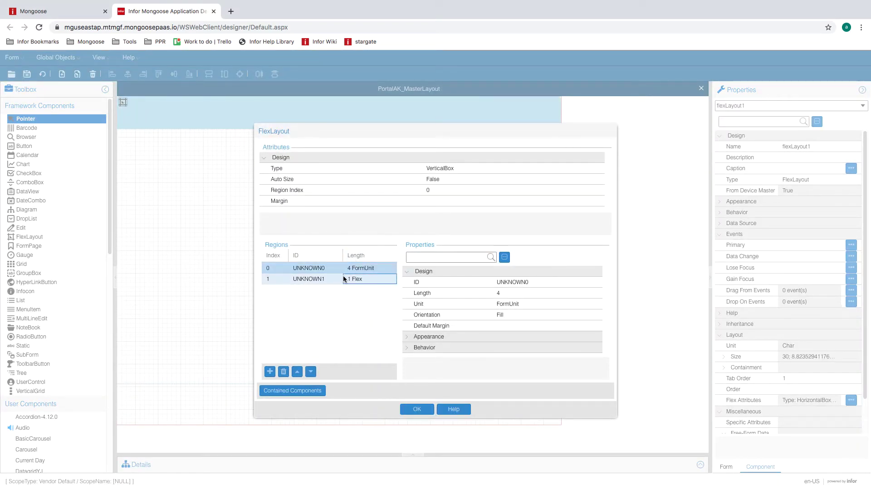
{"action": "left_click", "coordinate": [576, 314]}
{"action": "left_click", "coordinate": [577, 314]}
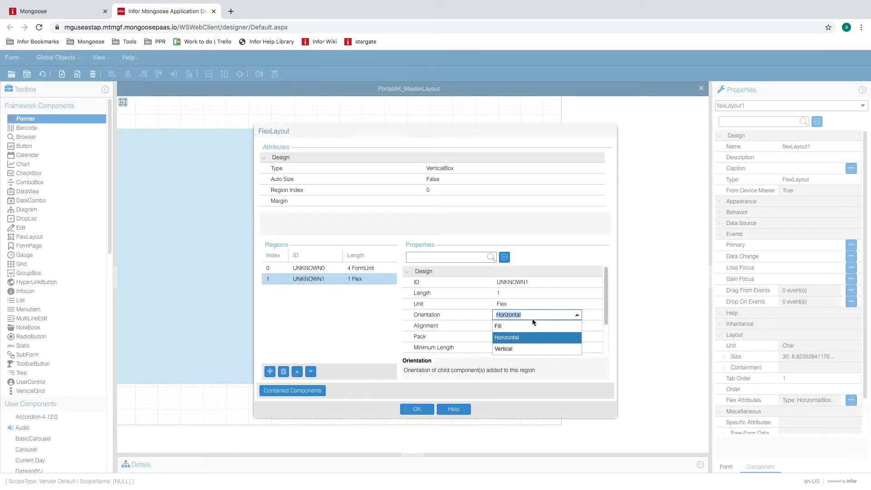
{"action": "left_click", "coordinate": [516, 324]}
{"action": "left_click", "coordinate": [529, 303]}
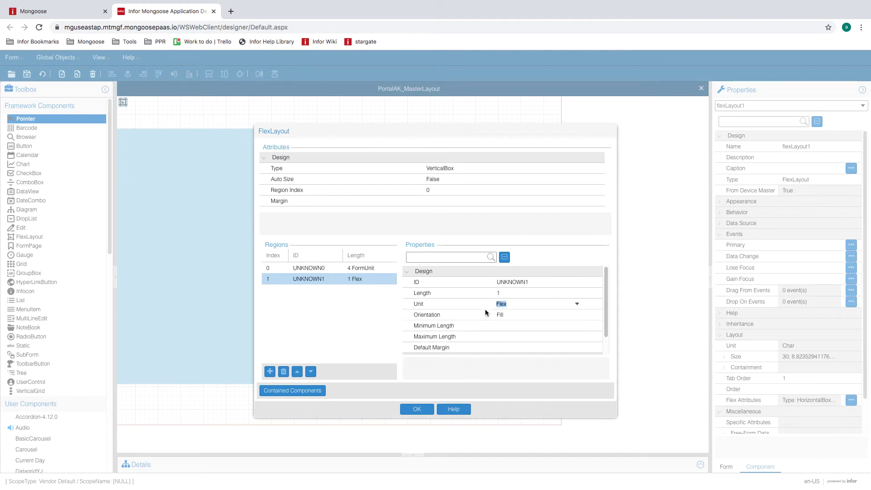
{"action": "left_click", "coordinate": [414, 409]}
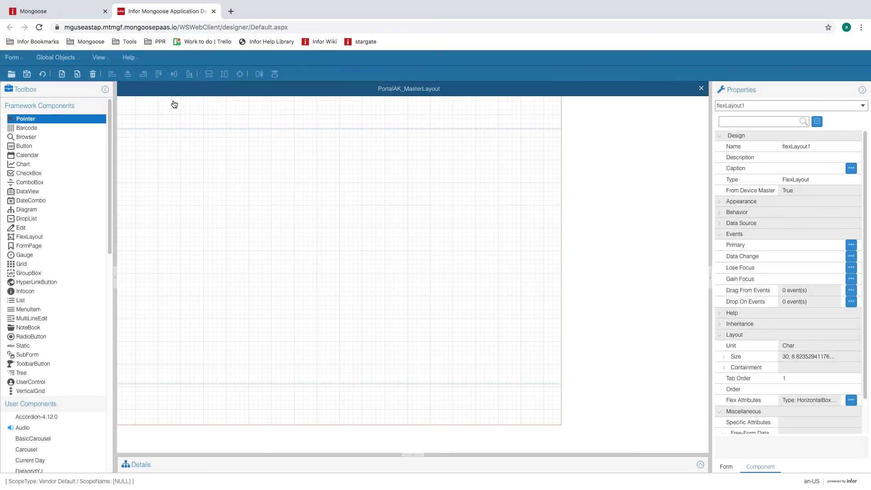
Step: Save the form and place a new FlexLayout component inside the upper region of flexLayout1
{"action": "left_click", "coordinate": [43, 75]}
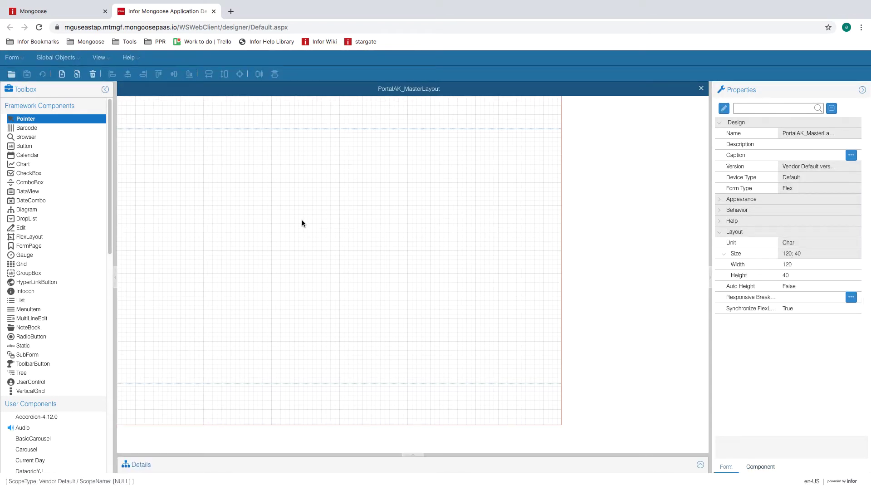
{"action": "left_click", "coordinate": [137, 118]}
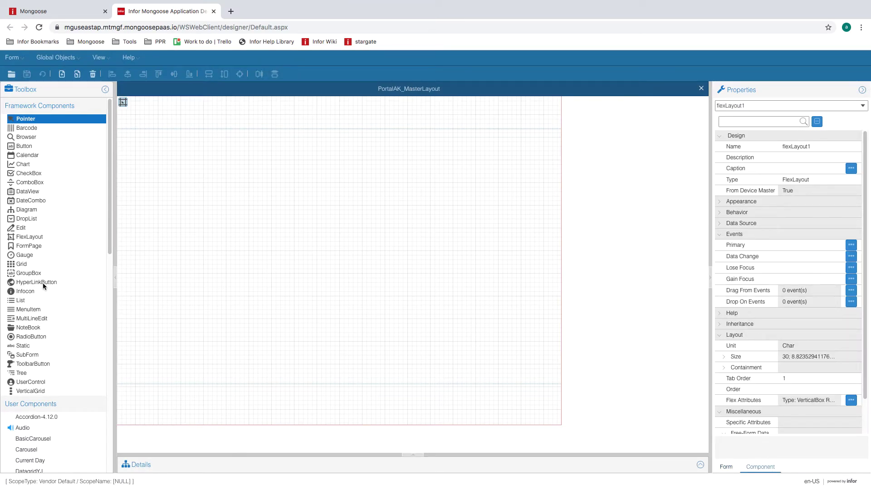
{"action": "left_click", "coordinate": [39, 238]}
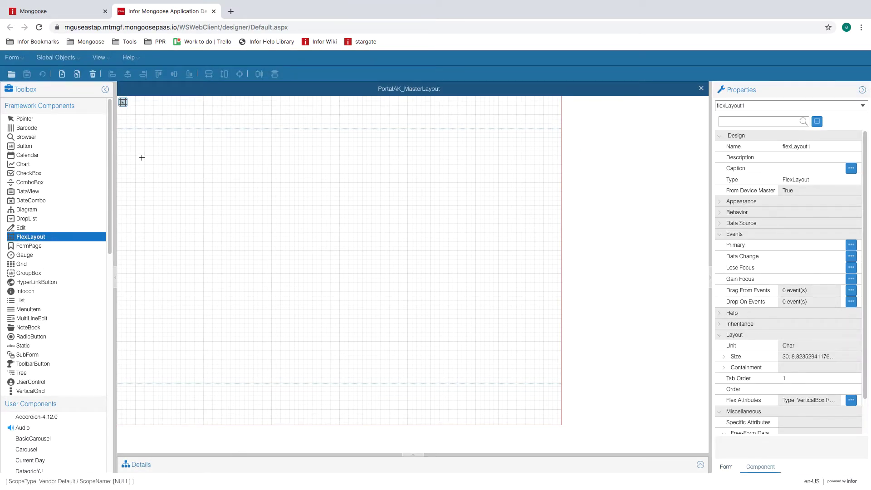
{"action": "left_click", "coordinate": [151, 120]}
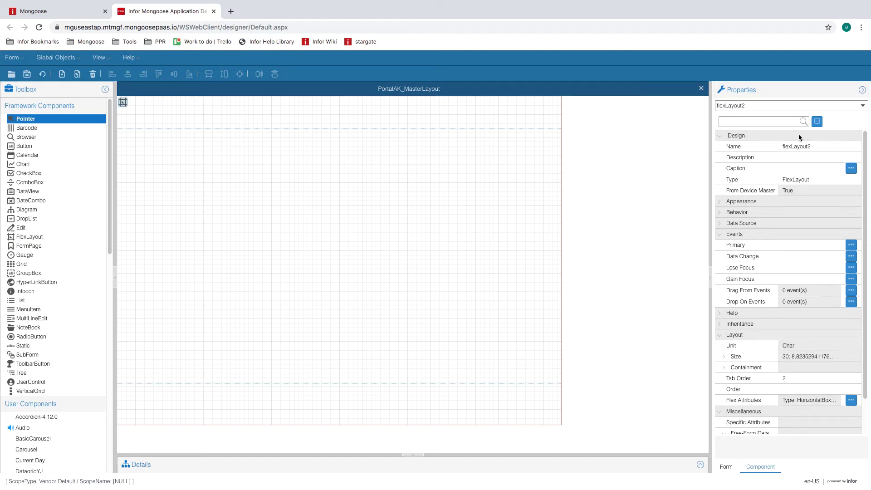
Step: Rename the newly placed FlexLayout component as flexNav
{"action": "left_click", "coordinate": [819, 146]}
{"action": "left_click", "coordinate": [818, 147]}
{"action": "key", "text": "BackSpace"}
{"action": "key", "text": "BackSpace"}
{"action": "key", "text": "BackSpace"}
{"action": "key", "text": "BackSpace"}
{"action": "key", "text": "BackSpace"}
{"action": "type", "text": "Nav"}
{"action": "left_click", "coordinate": [805, 158]}
Step: Open the layout attributes of flexNav and add two more regions
{"action": "left_click", "coordinate": [117, 101]}
{"action": "double_click", "coordinate": [129, 103]}
{"action": "left_click", "coordinate": [353, 269]}
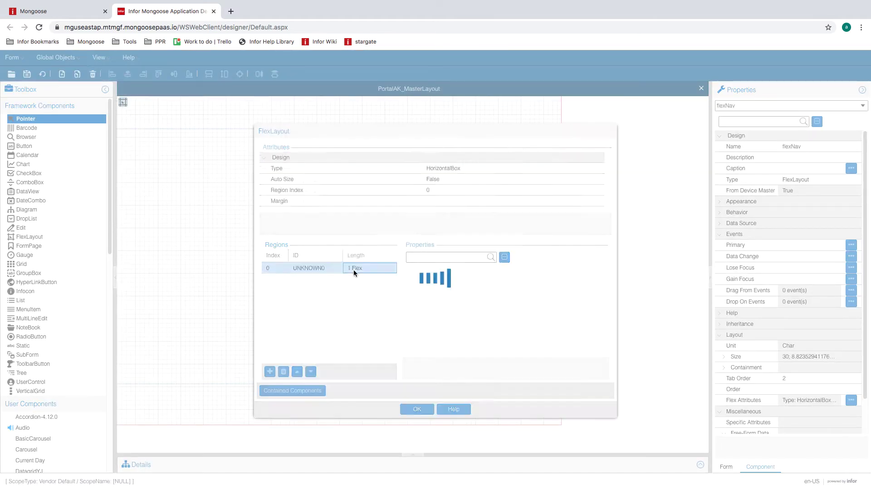
{"action": "left_click", "coordinate": [270, 371]}
{"action": "left_click", "coordinate": [270, 371]}
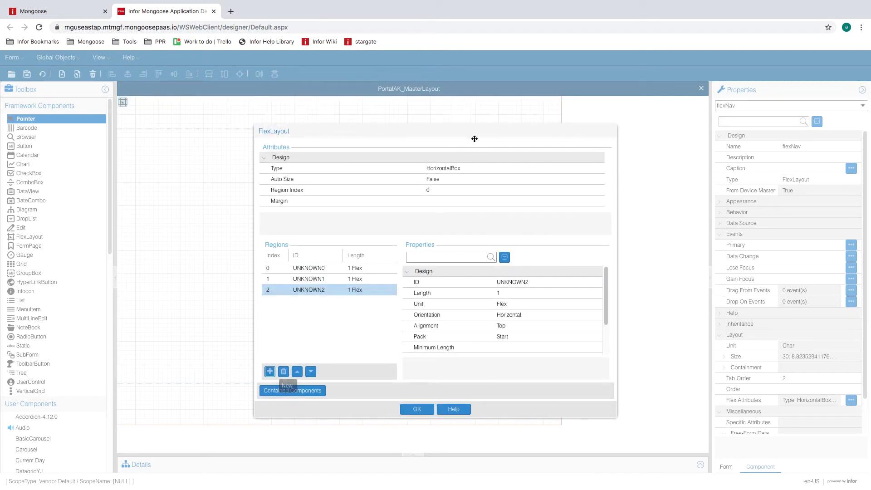
Step: Set the unit of flexNav's region UNKNOWN0 to FormUnit and its length to 20
{"action": "left_click_drag", "start_coordinate": [475, 135], "coordinate": [369, 154]}
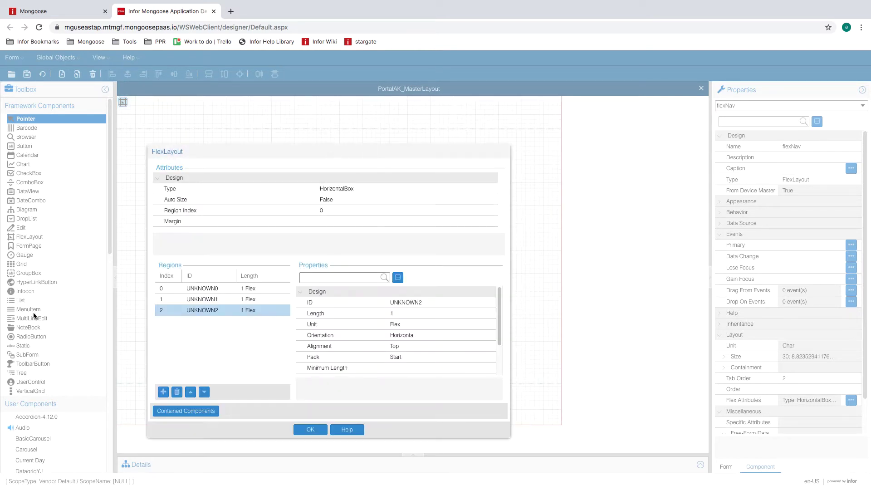
{"action": "left_click", "coordinate": [262, 288]}
{"action": "left_click", "coordinate": [416, 312]}
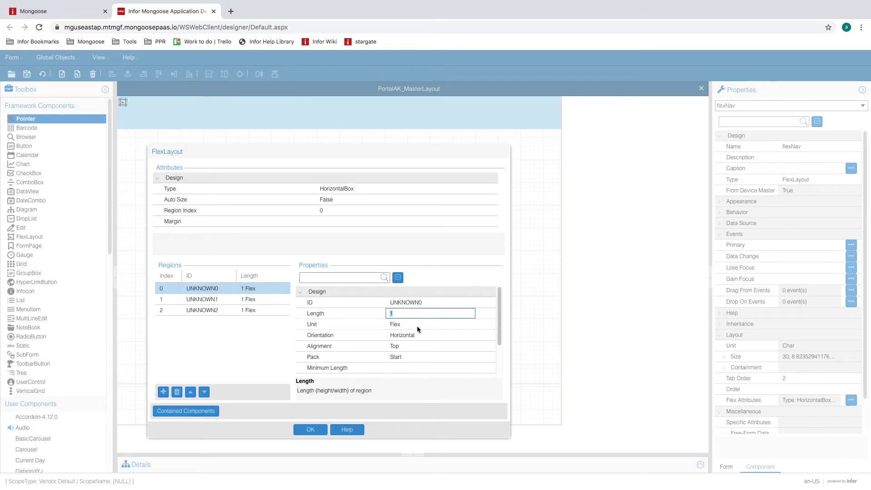
{"action": "left_click", "coordinate": [417, 324]}
{"action": "left_click", "coordinate": [478, 327]}
{"action": "left_click", "coordinate": [409, 333]}
{"action": "left_click", "coordinate": [407, 315]}
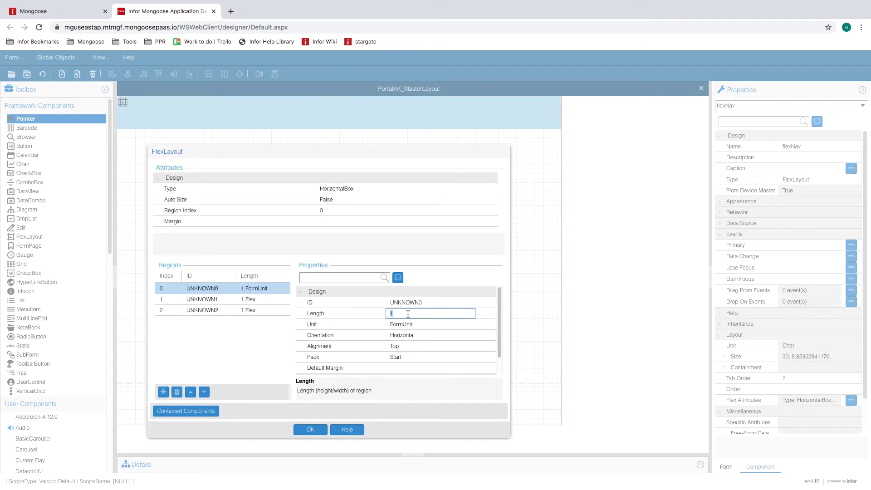
{"action": "type", "text": "20"}
{"action": "left_click", "coordinate": [419, 324]}
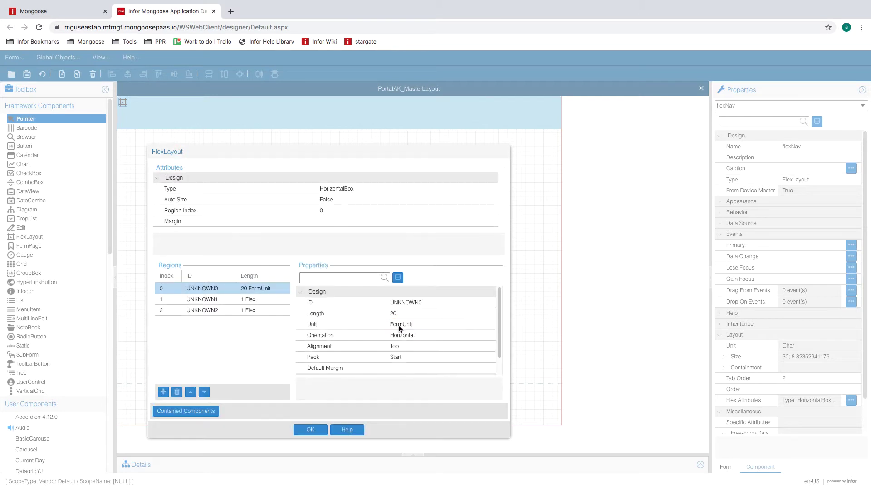
Step: Set region UNKNOWN2 of flexNav to a length of 25 in FormUnit and apply the layout changes
{"action": "left_click", "coordinate": [243, 299]}
{"action": "left_click", "coordinate": [251, 309]}
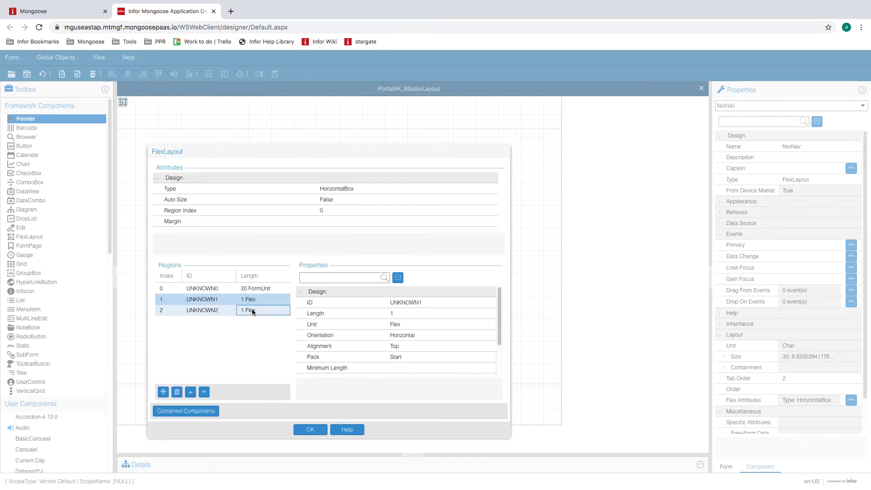
{"action": "left_click", "coordinate": [410, 313]}
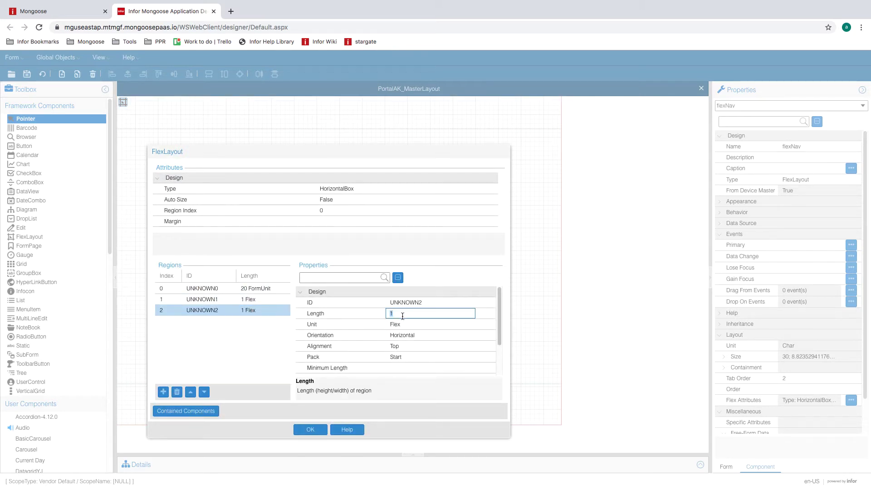
{"action": "type", "text": "25"}
{"action": "left_click", "coordinate": [467, 324]}
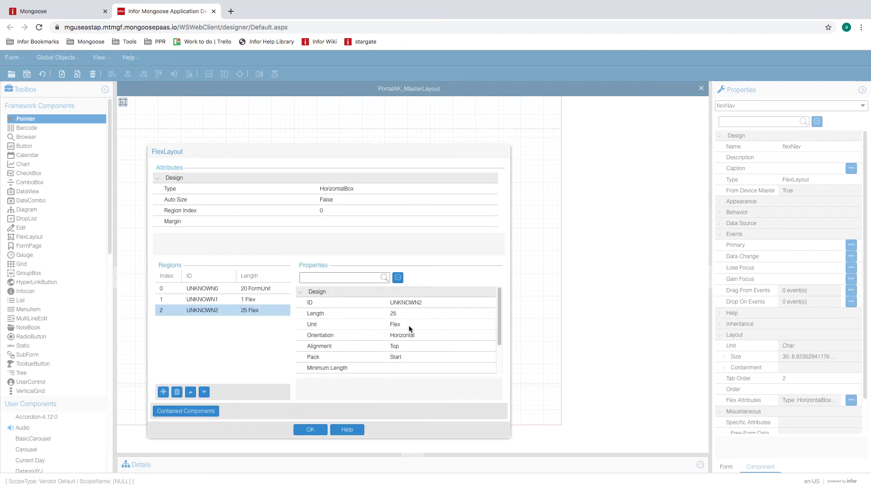
{"action": "left_click", "coordinate": [470, 325]}
{"action": "left_click", "coordinate": [427, 333]}
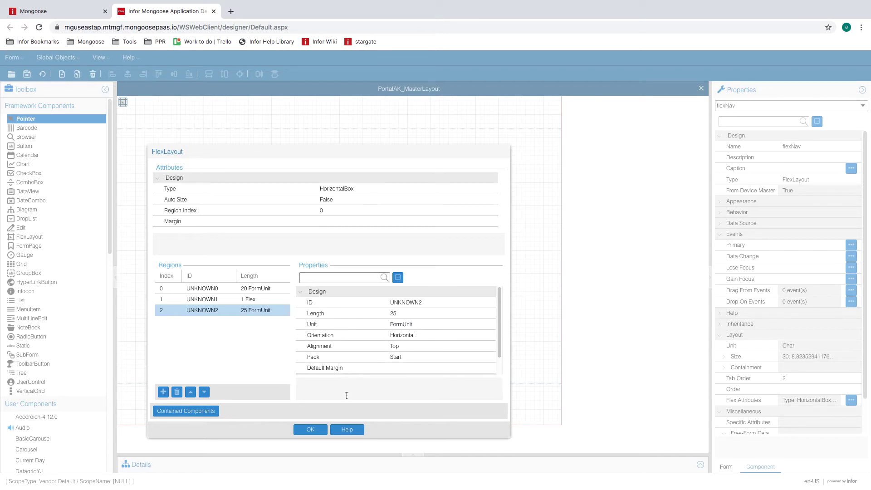
{"action": "left_click", "coordinate": [311, 429]}
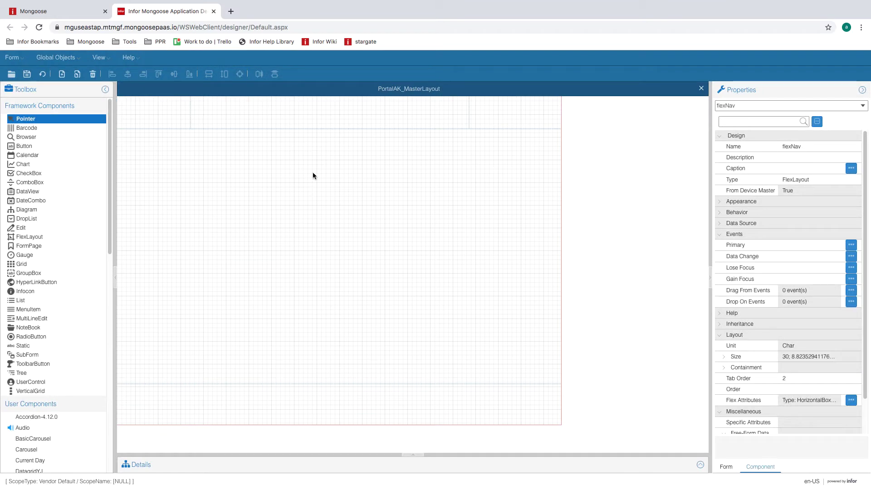
Step: Place a new FlexLayout component in the bottom region of the form's main layout
{"action": "left_click", "coordinate": [133, 399]}
{"action": "left_click", "coordinate": [154, 394]}
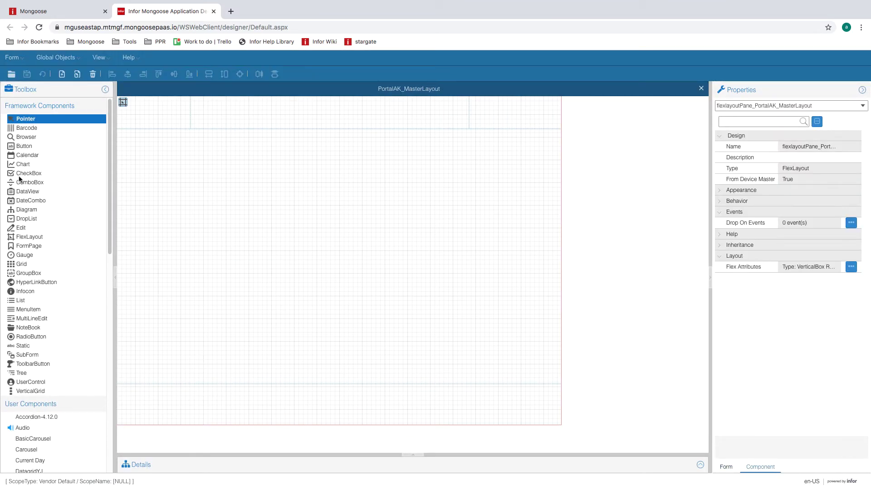
{"action": "left_click", "coordinate": [33, 237]}
{"action": "left_click", "coordinate": [33, 240]}
{"action": "left_click", "coordinate": [156, 406]}
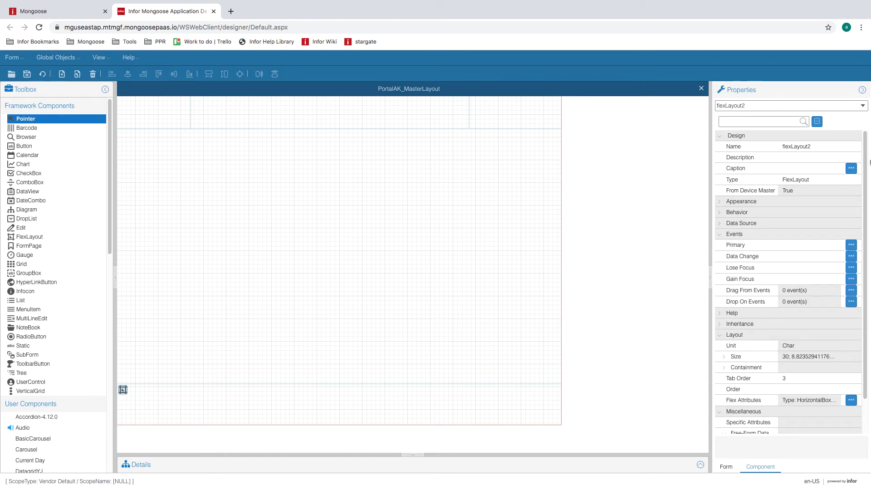
Step: Rename the bottom region's FlexLayout component as flexFooter
{"action": "left_click", "coordinate": [821, 147]}
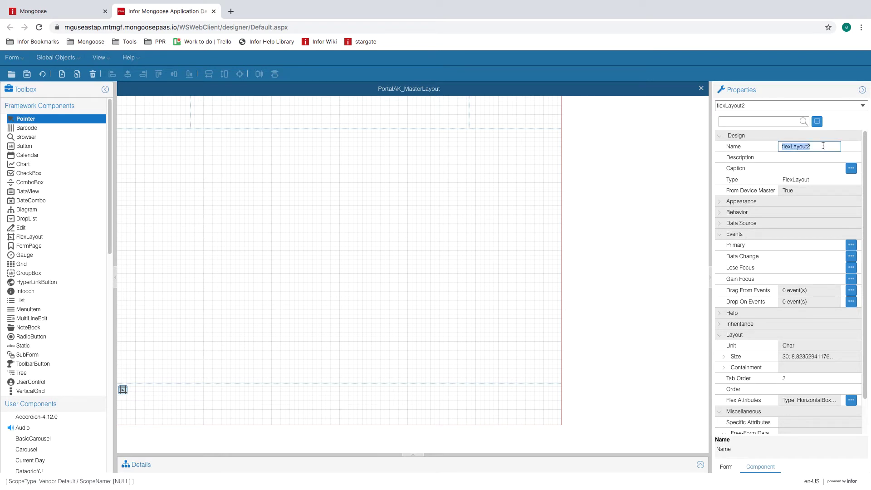
{"action": "left_click", "coordinate": [822, 144]}
{"action": "key", "text": "BackSpace"}
{"action": "key", "text": "BackSpace"}
{"action": "key", "text": "BackSpace"}
{"action": "type", "text": "Footer"}
{"action": "left_click", "coordinate": [797, 157]}
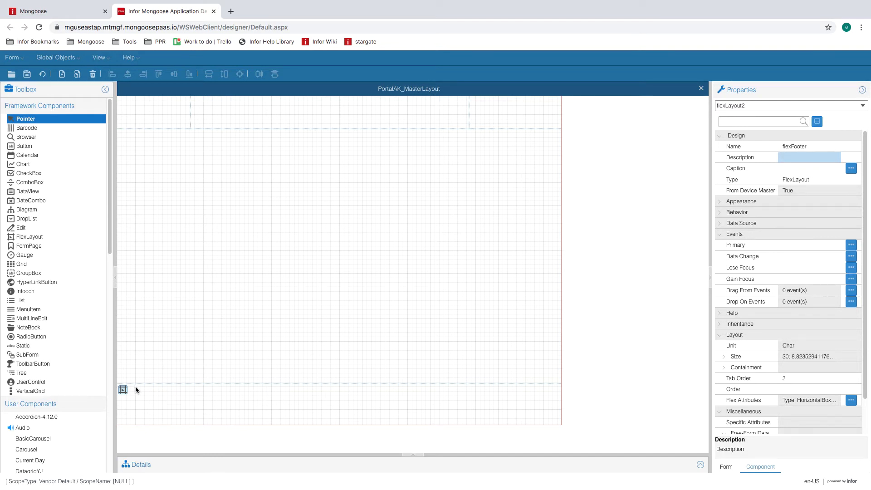
Step: Open the flex attributes of flexFooter and add three more regions to its horizontal layout
{"action": "left_click", "coordinate": [123, 390]}
{"action": "left_click", "coordinate": [376, 270]}
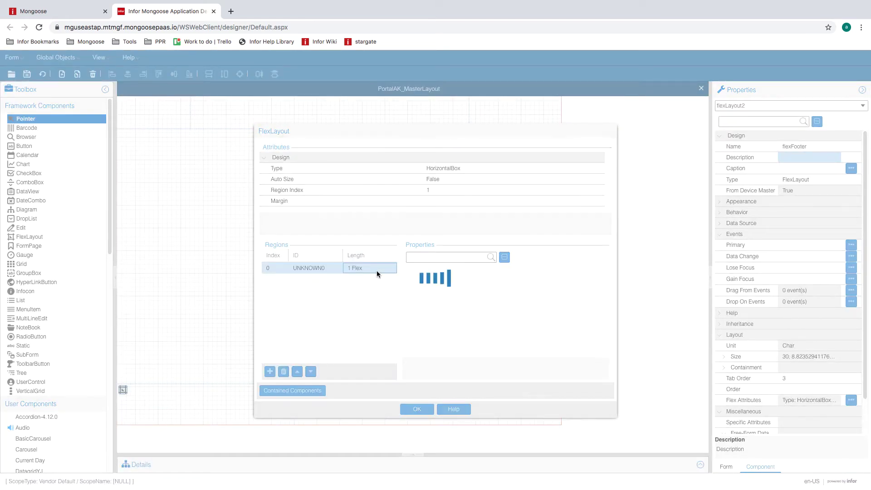
{"action": "left_click", "coordinate": [271, 372]}
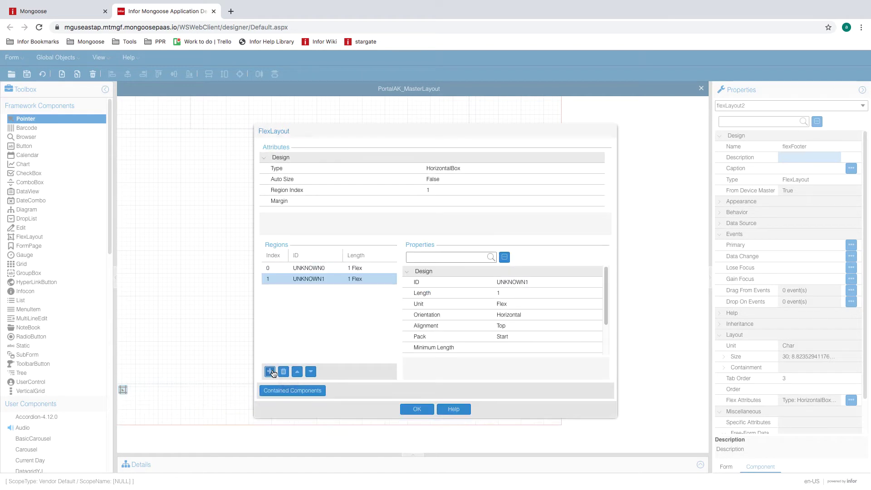
{"action": "left_click", "coordinate": [270, 371]}
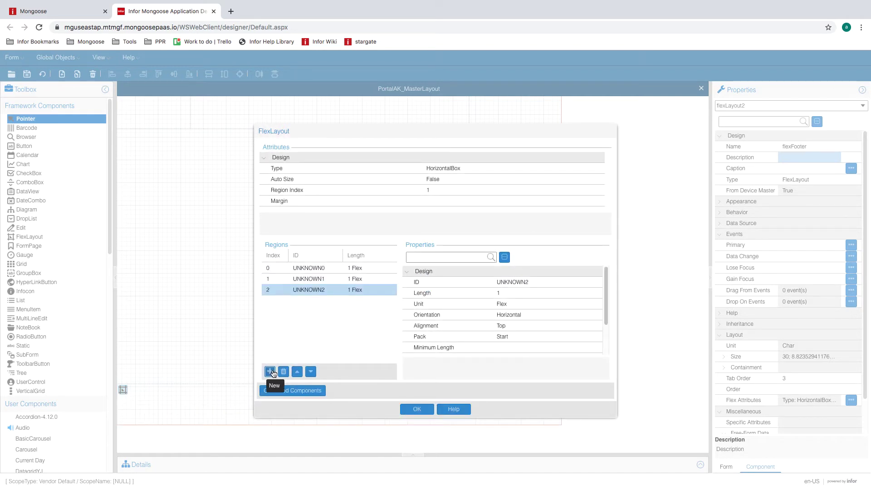
{"action": "left_click", "coordinate": [271, 372]}
Step: Set region UNKNOWN1 of flexFooter to a length of 15 in FormUnit
{"action": "left_click", "coordinate": [369, 279]}
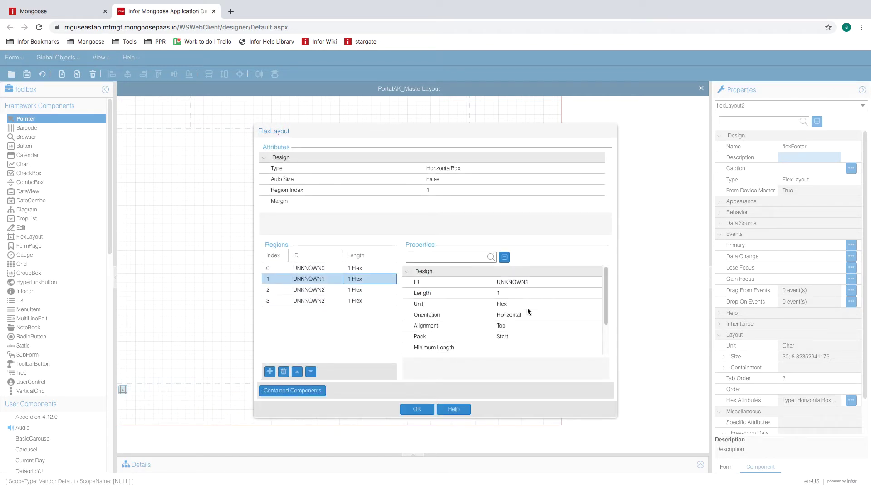
{"action": "left_click", "coordinate": [523, 293]}
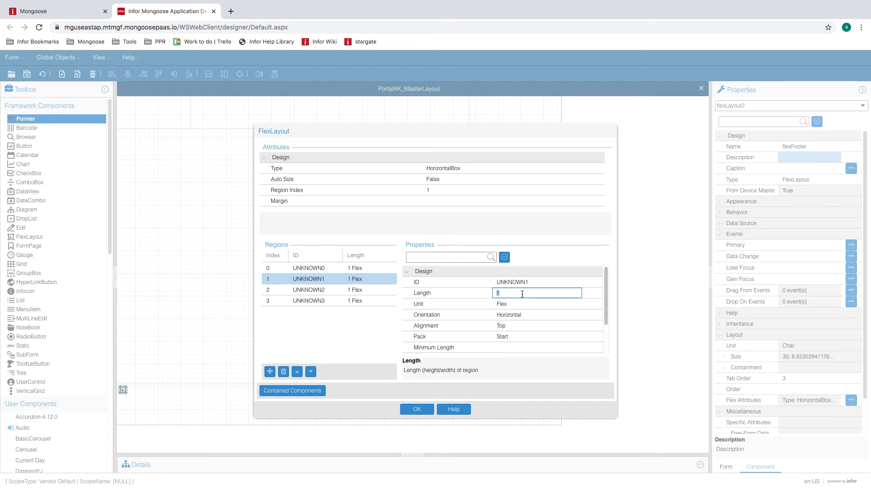
{"action": "type", "text": "5"}
{"action": "key", "text": "Return"}
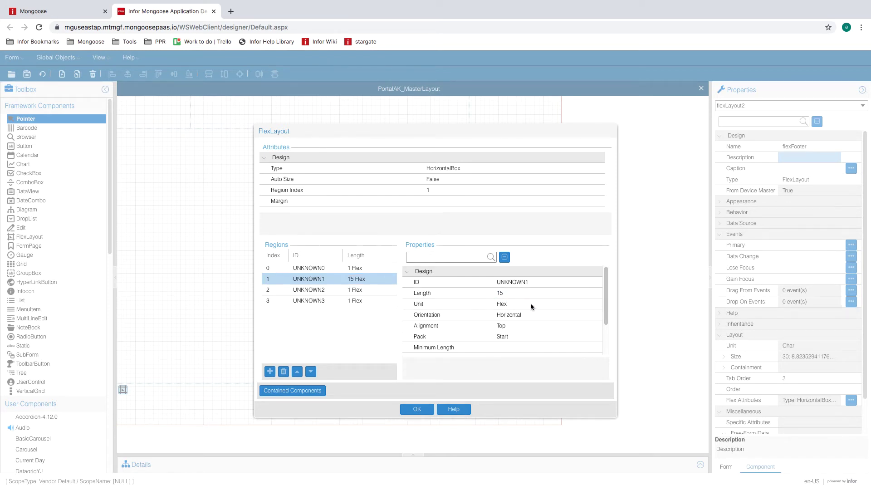
{"action": "left_click", "coordinate": [562, 304]}
{"action": "left_click", "coordinate": [575, 305]}
{"action": "left_click", "coordinate": [542, 314]}
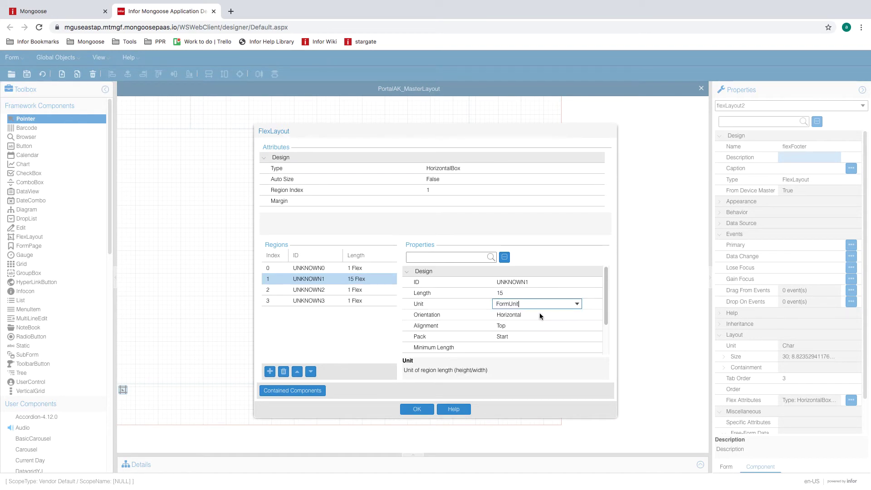
{"action": "left_click", "coordinate": [529, 312]}
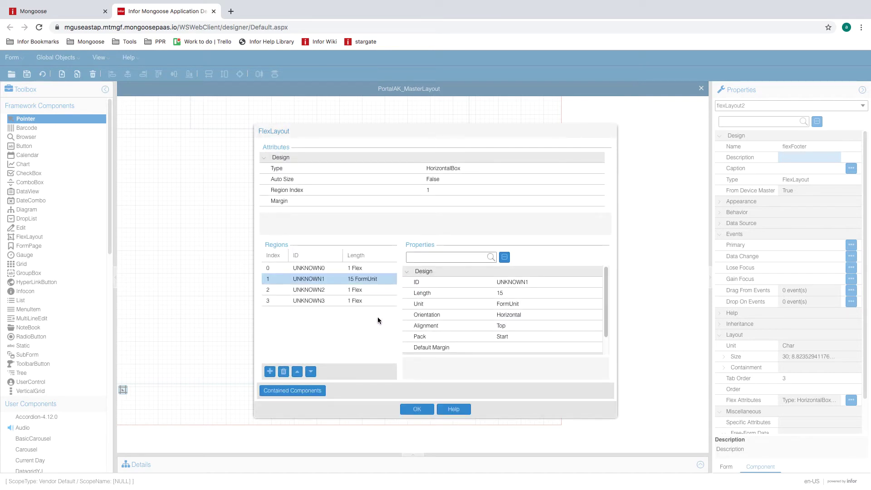
Step: Set region UNKNOWN2 of flexFooter to a length of 15 in FormUnit
{"action": "left_click", "coordinate": [374, 289]}
{"action": "left_click", "coordinate": [541, 294]}
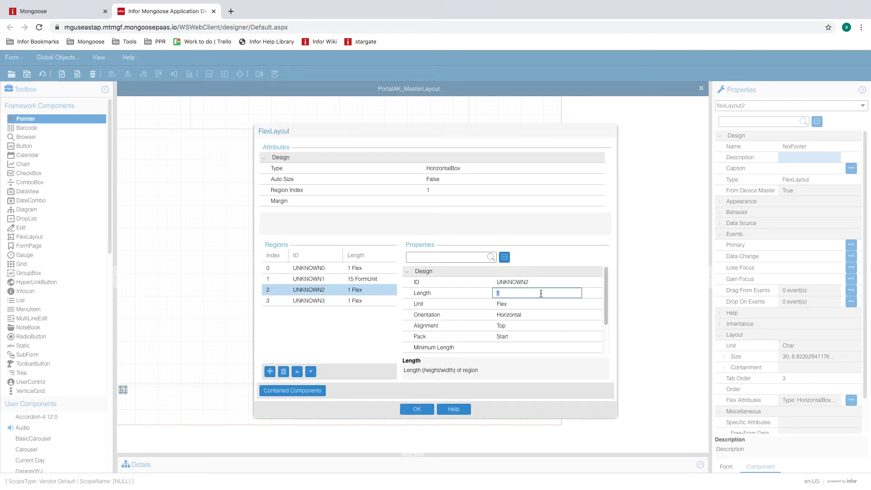
{"action": "type", "text": "5"}
{"action": "left_click", "coordinate": [540, 301]}
{"action": "left_click", "coordinate": [577, 307]}
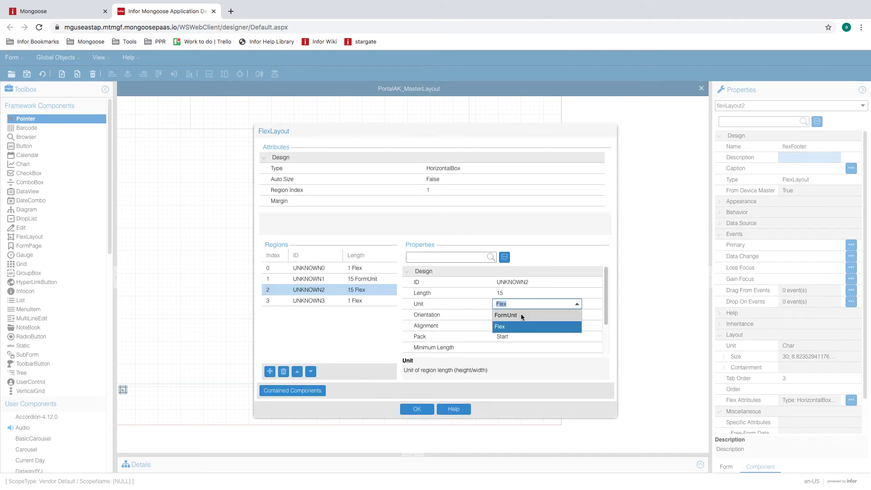
{"action": "left_click", "coordinate": [521, 313]}
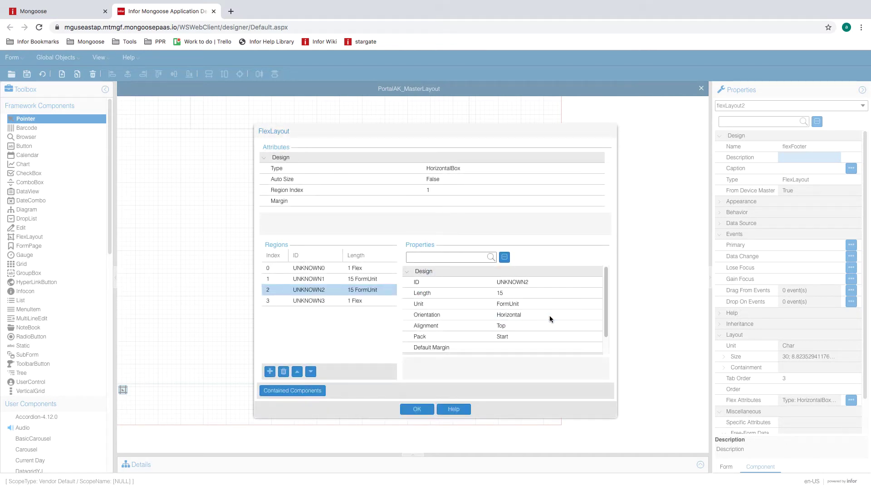
Step: Add another region after UNKNOWN2 in flexFooter with a length of 15 in FormUnit
{"action": "left_click", "coordinate": [270, 372]}
{"action": "left_click", "coordinate": [535, 293]}
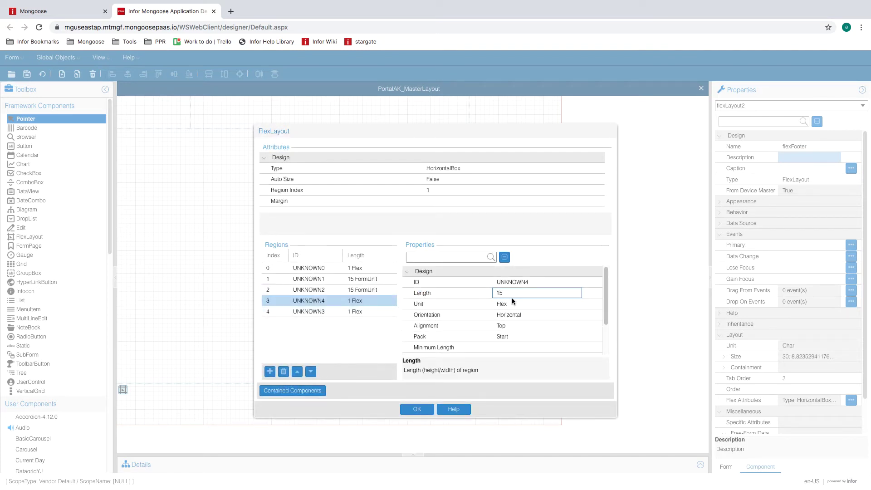
{"action": "left_click", "coordinate": [521, 304]}
{"action": "left_click", "coordinate": [552, 303]}
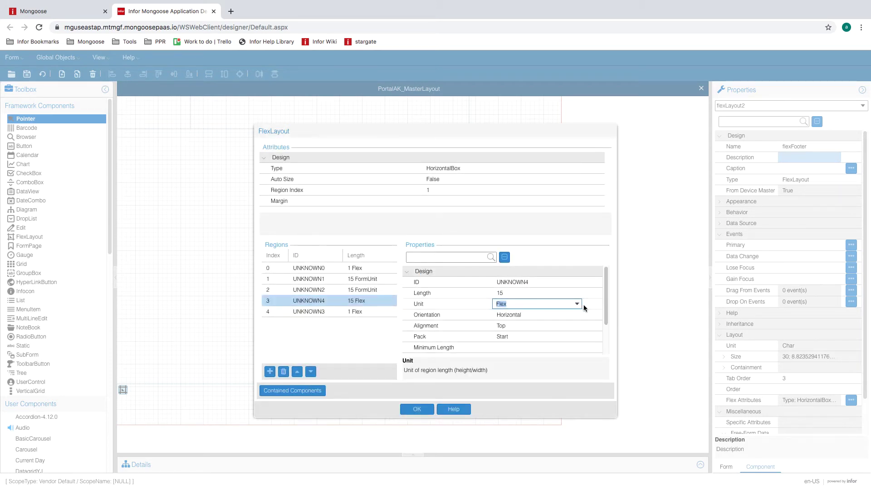
{"action": "left_click", "coordinate": [576, 303]}
{"action": "left_click", "coordinate": [536, 315]}
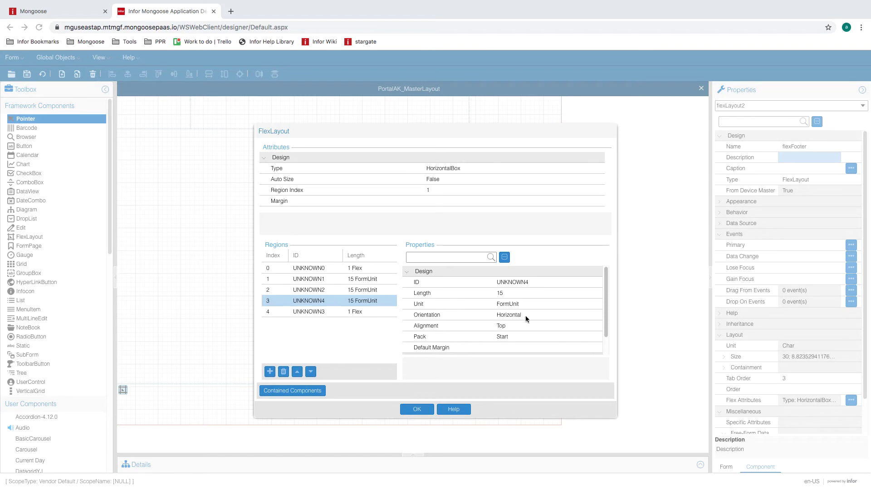
Step: Set the alignment of flexFooter's region UNKNOWN4 to Middle and its pack to Center
{"action": "left_click", "coordinate": [512, 327]}
{"action": "left_click", "coordinate": [572, 325]}
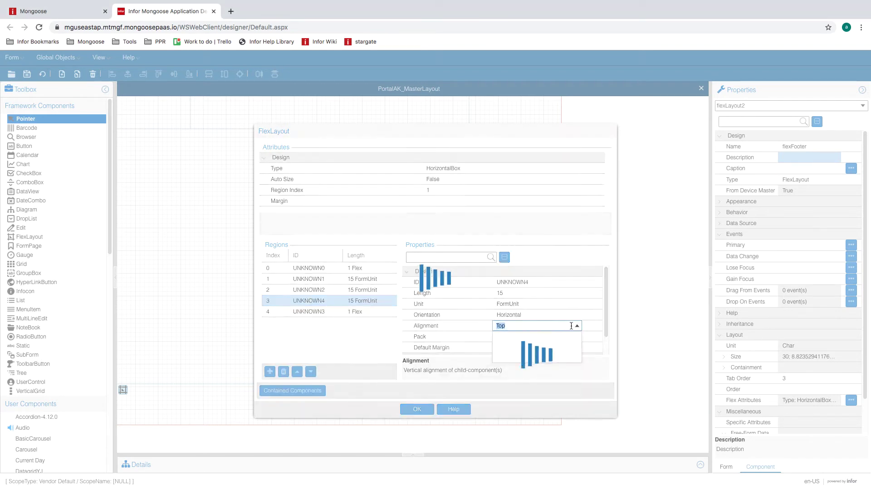
{"action": "left_click", "coordinate": [526, 347]}
{"action": "left_click", "coordinate": [559, 336]}
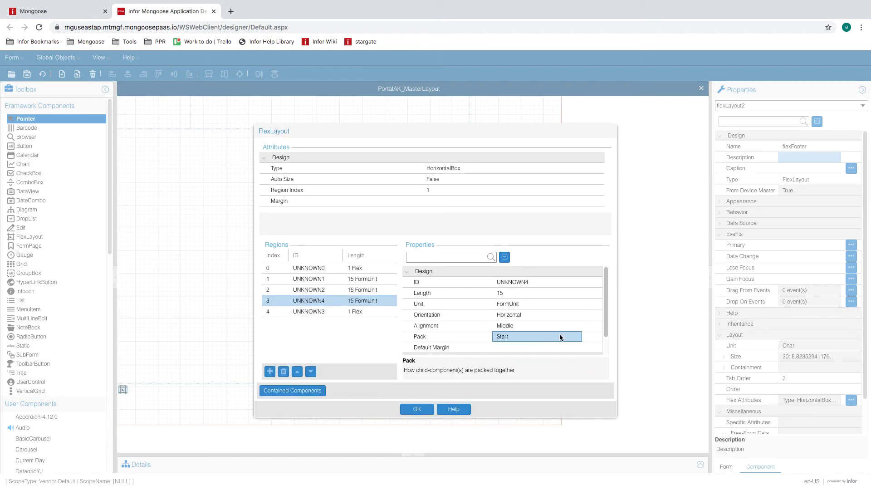
{"action": "left_click", "coordinate": [577, 336]}
{"action": "left_click", "coordinate": [546, 358]}
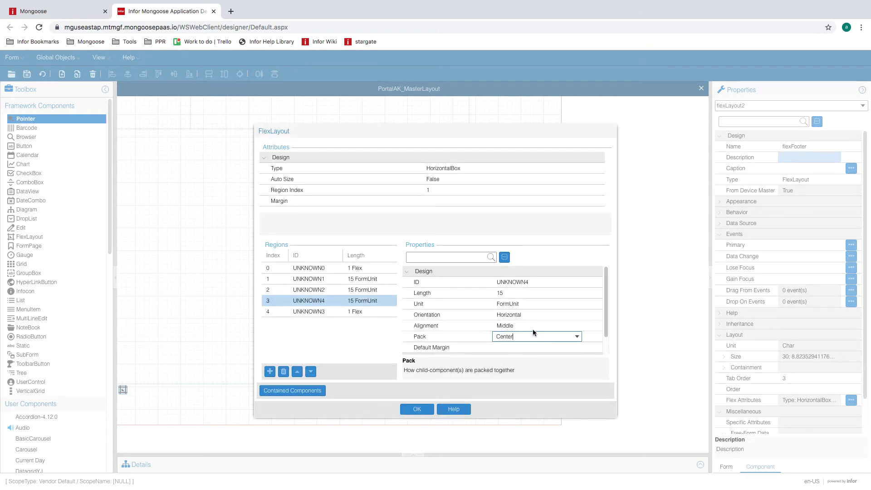
Step: Set the alignment of flexFooter's region UNKNOWN2 to Middle and its pack to Center
{"action": "left_click", "coordinate": [371, 289]}
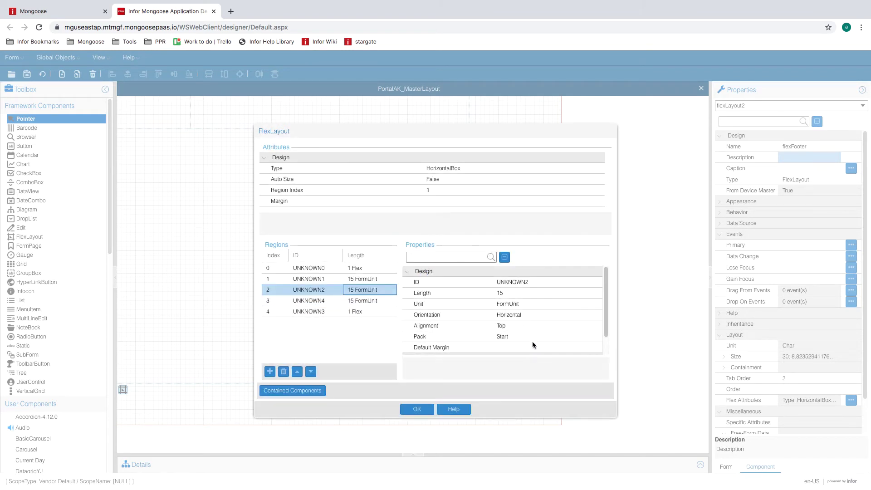
{"action": "left_click", "coordinate": [544, 325]}
{"action": "left_click", "coordinate": [576, 326]}
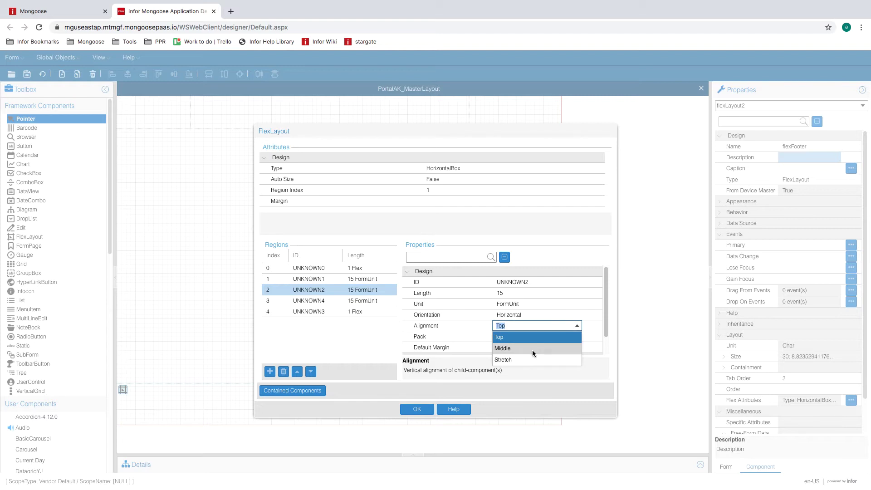
{"action": "left_click", "coordinate": [532, 349]}
{"action": "left_click", "coordinate": [552, 337]}
{"action": "left_click", "coordinate": [576, 336]}
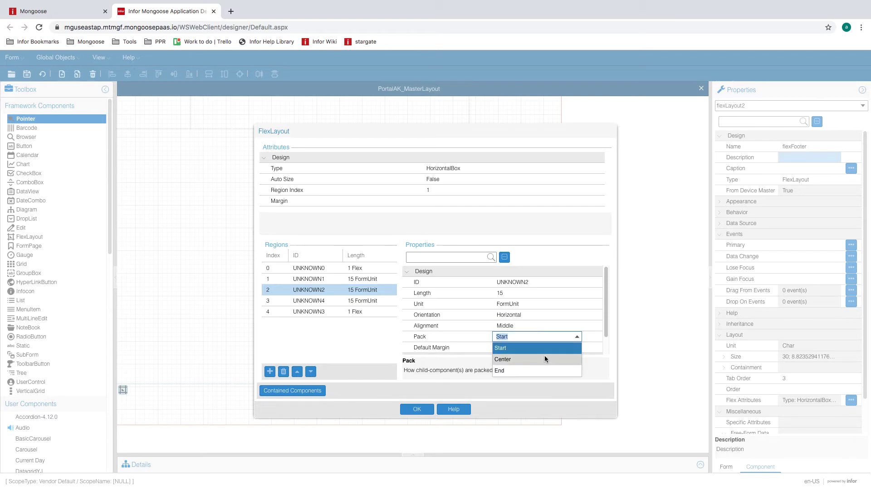
{"action": "left_click", "coordinate": [535, 347]}
Step: Set the alignment of flexFooter's region UNKNOWN1 to Middle and its pack to Center
{"action": "left_click", "coordinate": [370, 278]}
{"action": "left_click", "coordinate": [544, 325]}
{"action": "left_click", "coordinate": [577, 326]}
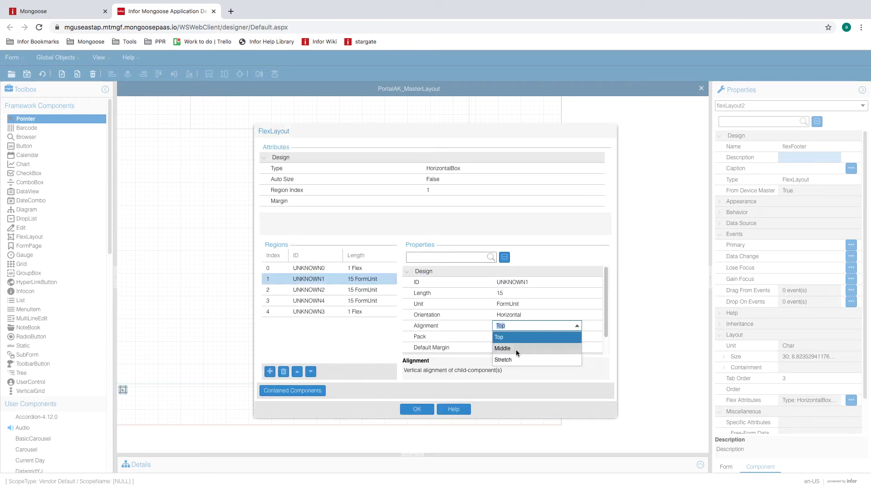
{"action": "left_click", "coordinate": [516, 348]}
{"action": "left_click", "coordinate": [544, 335]}
{"action": "left_click", "coordinate": [577, 336]}
{"action": "left_click", "coordinate": [535, 359]}
Step: Apply the flexFooter layout changes and save the form
{"action": "left_click", "coordinate": [603, 290]}
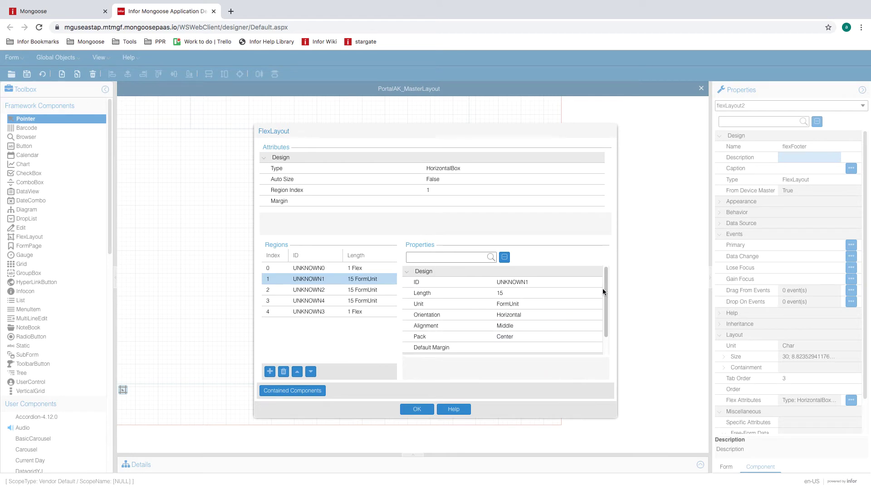
{"action": "scroll", "coordinate": [603, 291], "scroll_direction": "down", "scroll_amount": 1}
{"action": "left_click", "coordinate": [416, 409]}
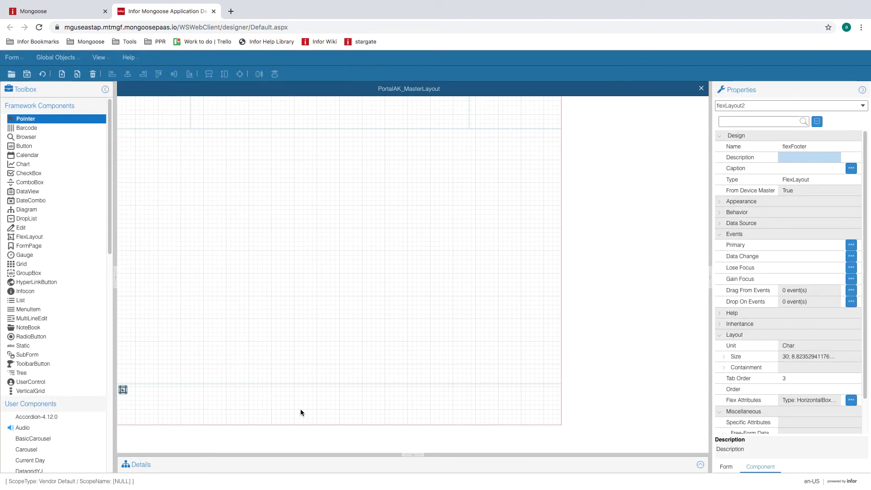
{"action": "left_click", "coordinate": [26, 74]}
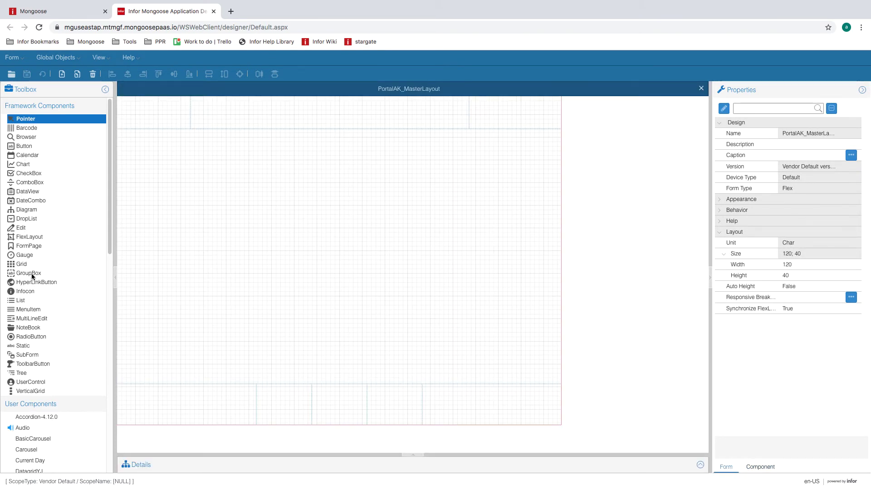
Step: Place a Static component in each of the three fixed-length middle regions of the footer
{"action": "left_click", "coordinate": [28, 345]}
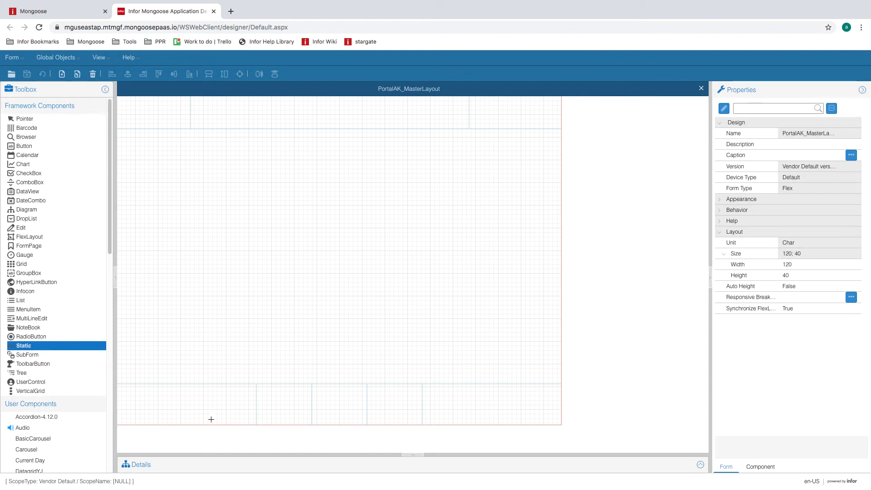
{"action": "left_click", "coordinate": [284, 408]}
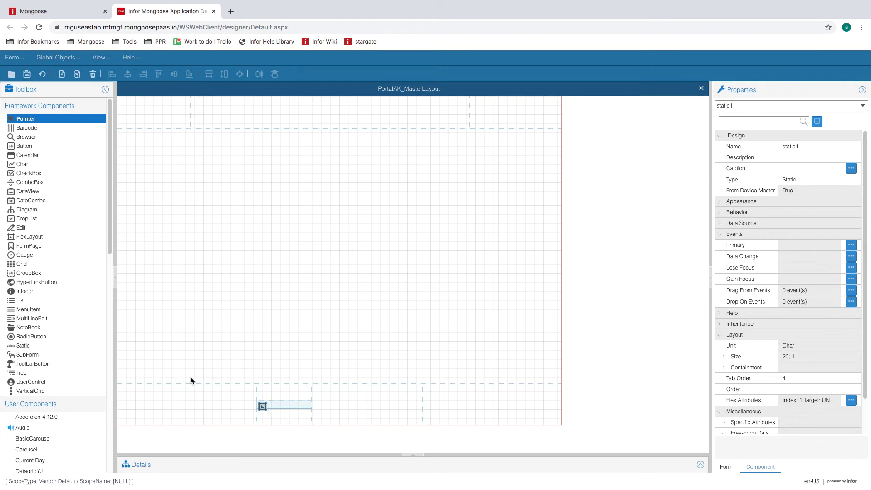
{"action": "left_click", "coordinate": [24, 345]}
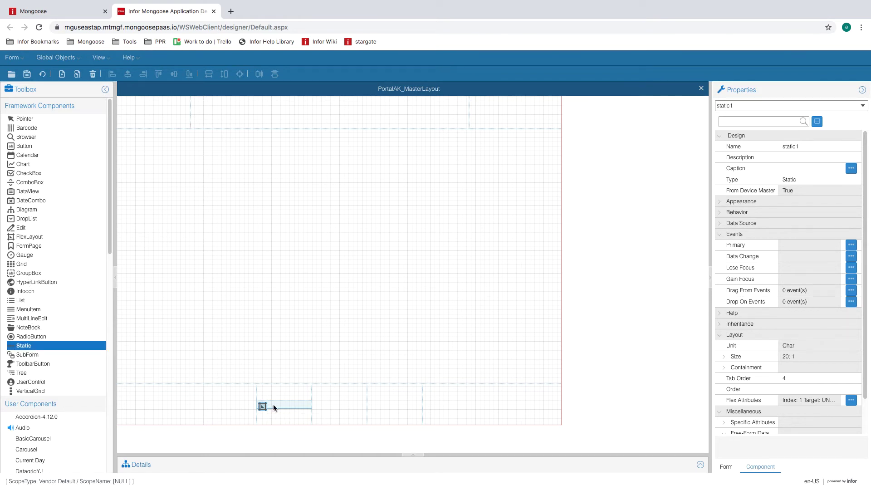
{"action": "left_click", "coordinate": [350, 401]}
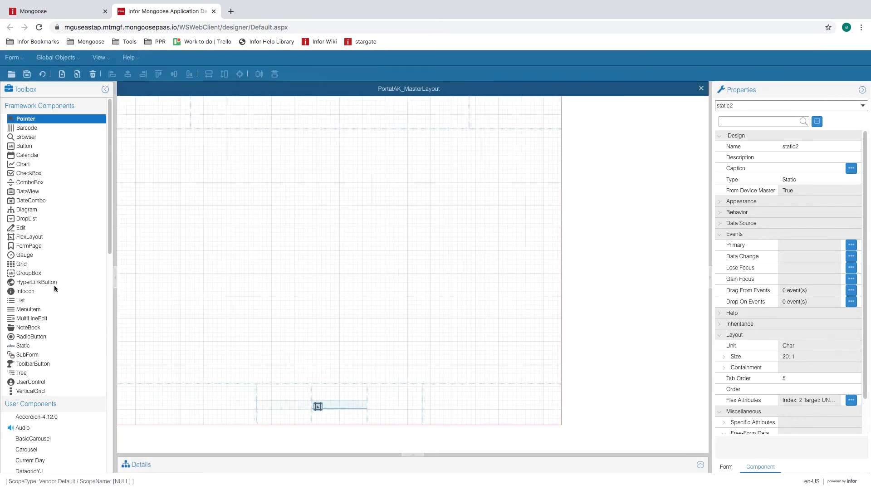
{"action": "left_click", "coordinate": [25, 345]}
{"action": "left_click", "coordinate": [381, 403]}
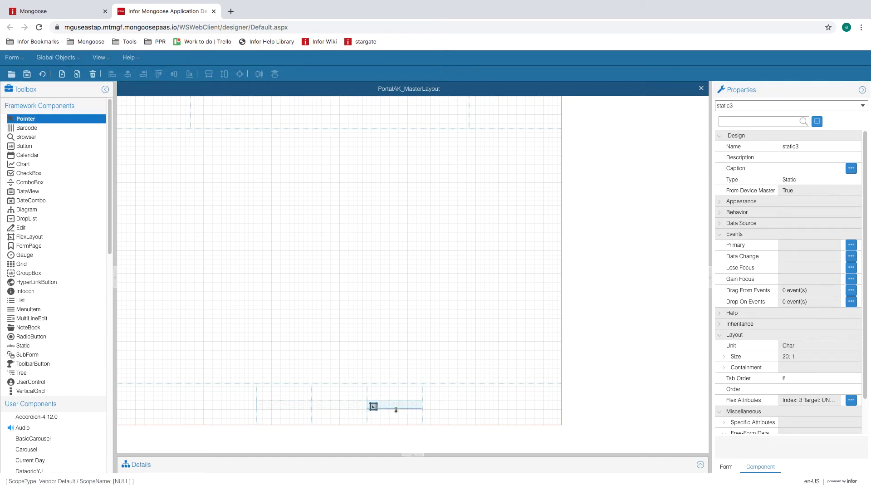
Step: Rename the Static component in the first of the three middle footer regions as staticTwitterIcon
{"action": "left_click", "coordinate": [290, 406]}
{"action": "left_click", "coordinate": [817, 146]}
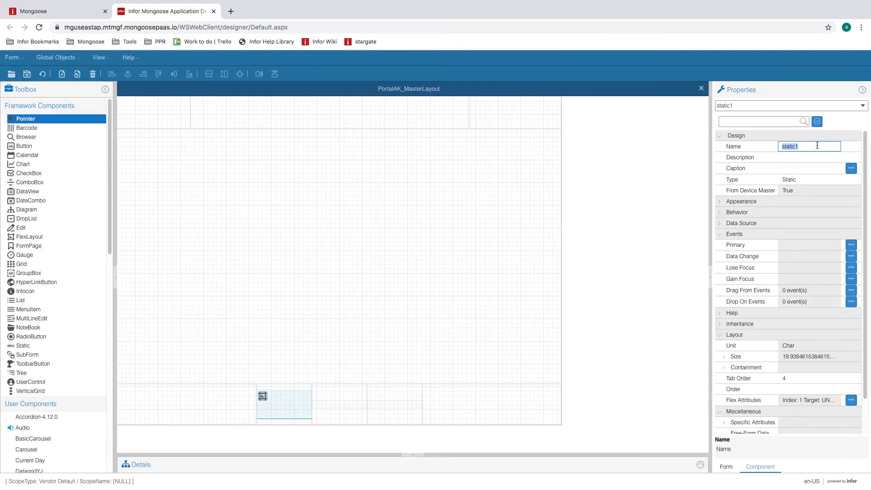
{"action": "left_click", "coordinate": [816, 146]}
{"action": "type", "text": "TwitterIcon"}
Step: Rename the Static component in the center footer region as staticFacebookIcon
{"action": "left_click", "coordinate": [350, 404]}
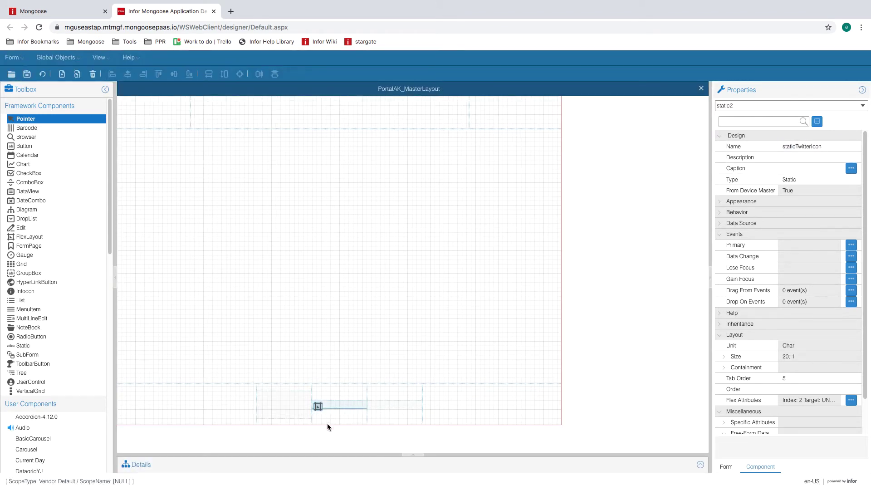
{"action": "left_click", "coordinate": [341, 402]}
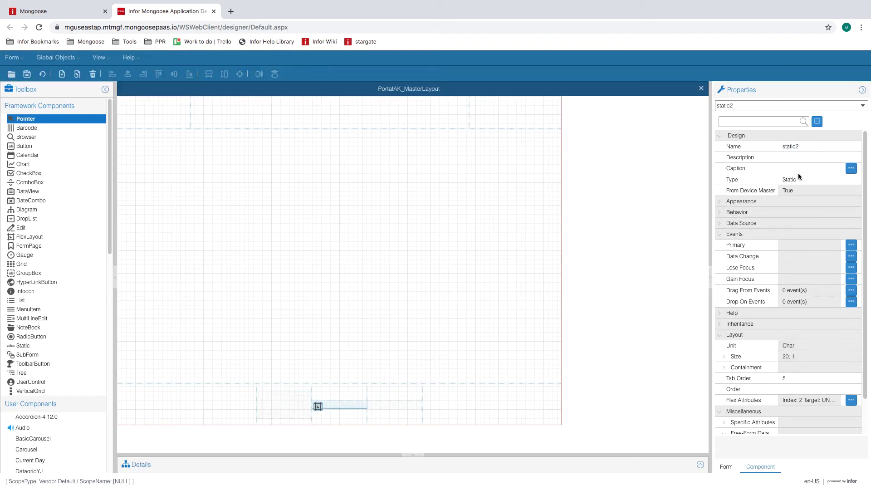
{"action": "left_click", "coordinate": [826, 146]}
{"action": "type", "text": "staticFacebo"}
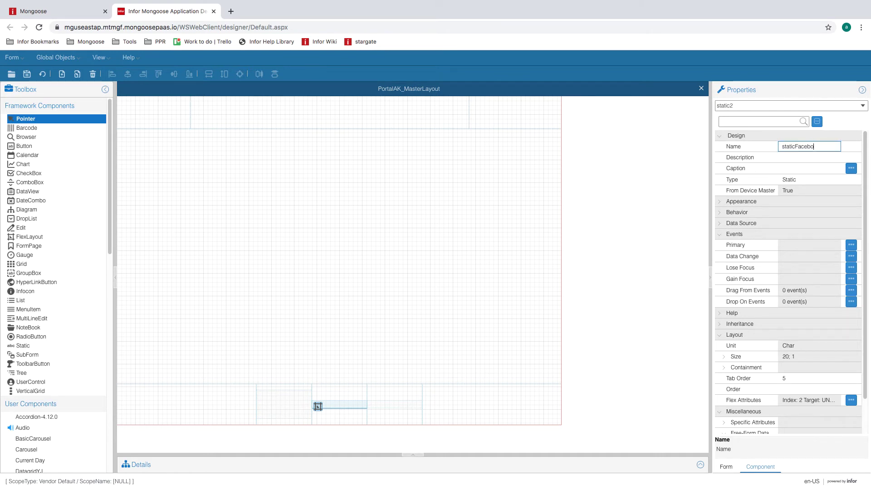
{"action": "type", "text": "okIcon"}
{"action": "left_click", "coordinate": [812, 157]}
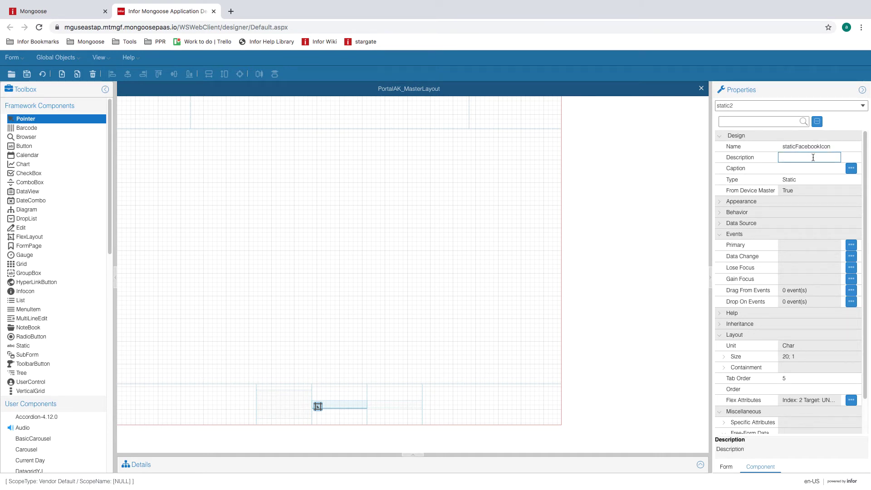
{"action": "left_click", "coordinate": [836, 146]}
Step: Set the bitmap file of staticTwitterIcon in the footer to ACME_Twitter.png
{"action": "left_click", "coordinate": [296, 408]}
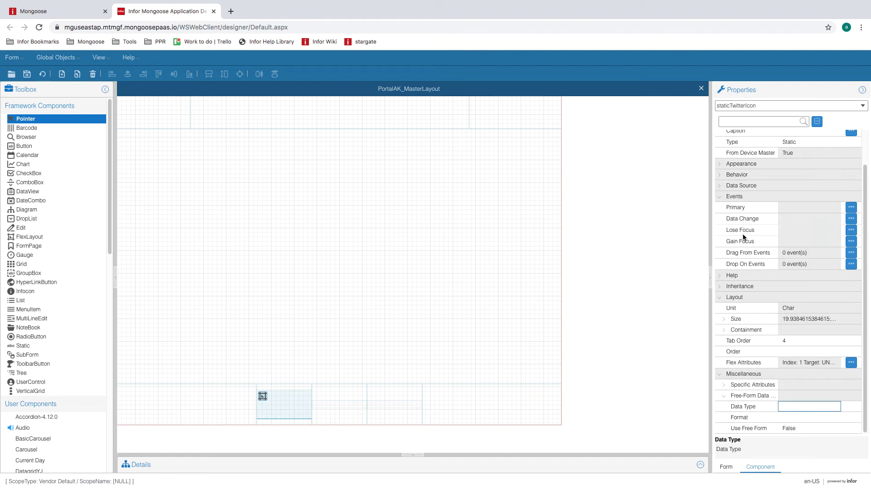
{"action": "left_click", "coordinate": [719, 165]}
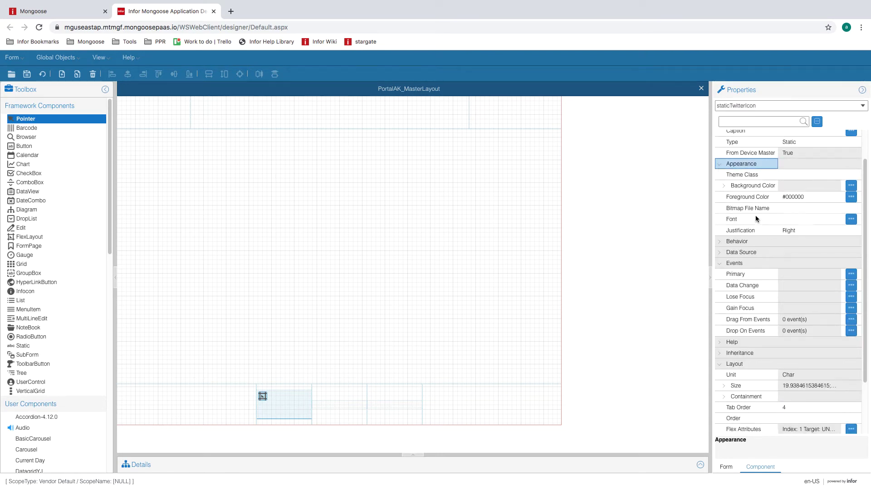
{"action": "left_click", "coordinate": [812, 208]}
{"action": "left_click", "coordinate": [836, 208]}
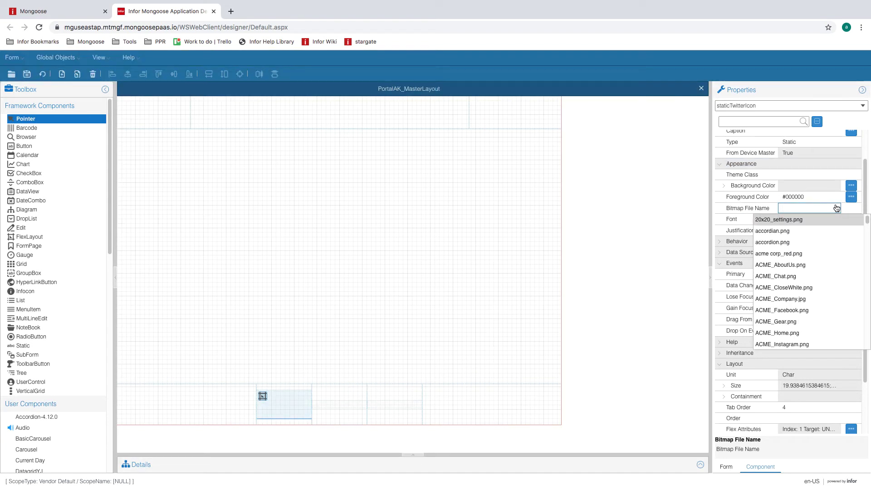
{"action": "left_click", "coordinate": [836, 208]}
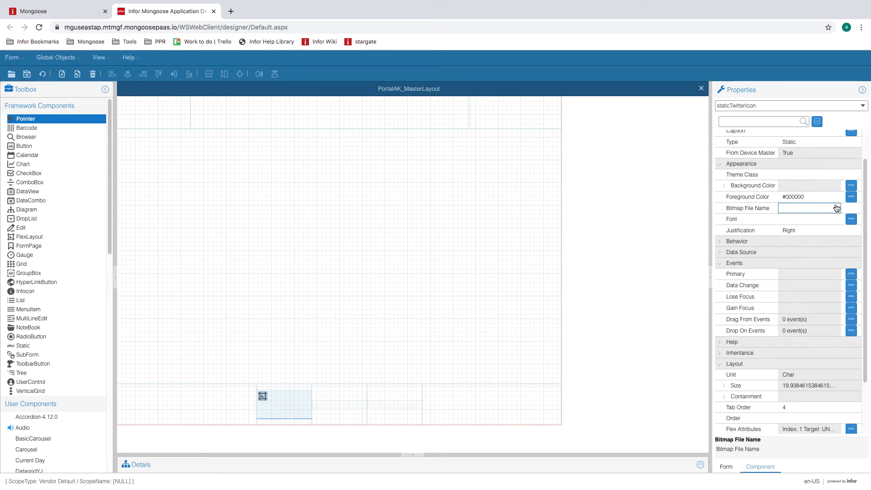
{"action": "type", "text": "acME_Twitter.png"}
{"action": "left_click", "coordinate": [836, 208]}
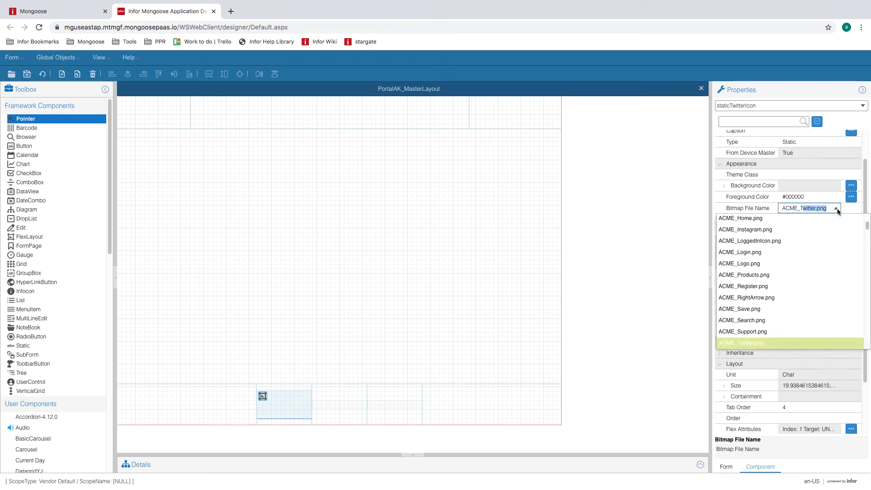
{"action": "left_click", "coordinate": [764, 343]}
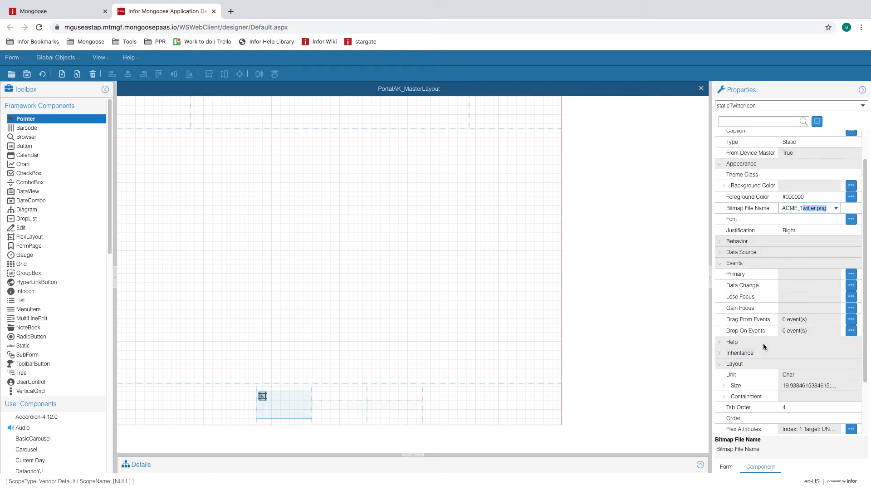
{"action": "left_click", "coordinate": [847, 207]}
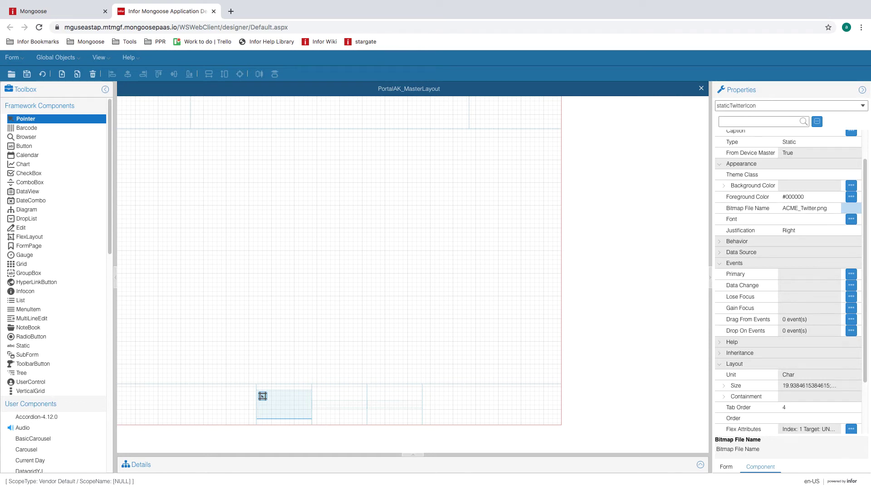
Step: Set the bitmap file of staticFacebookIcon in the footer to ACME_Facebook.png
{"action": "left_click", "coordinate": [335, 403]}
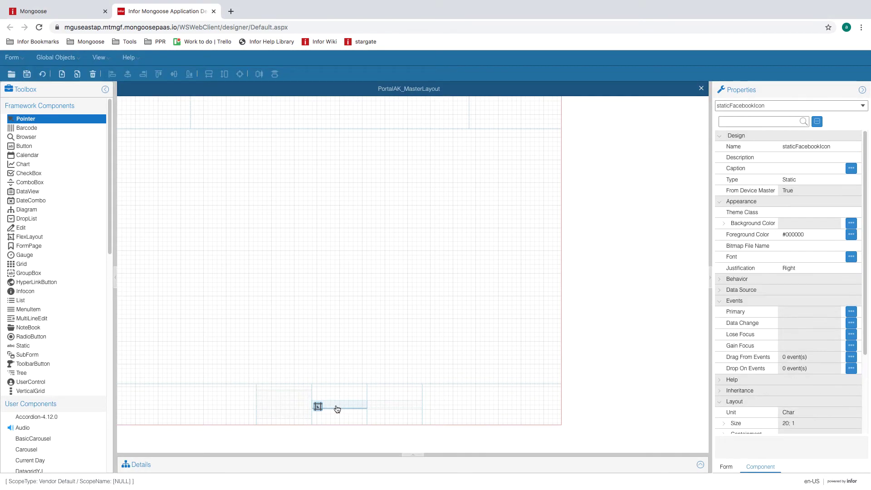
{"action": "left_click", "coordinate": [822, 246]}
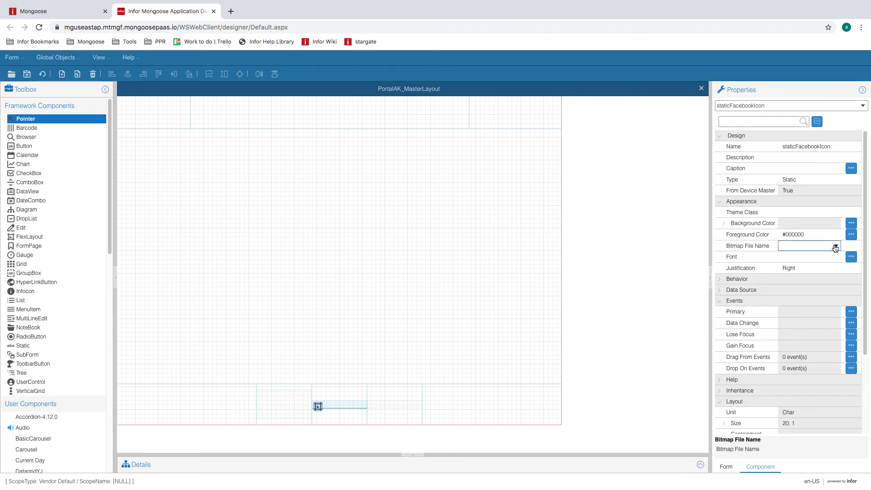
{"action": "left_click", "coordinate": [834, 247]}
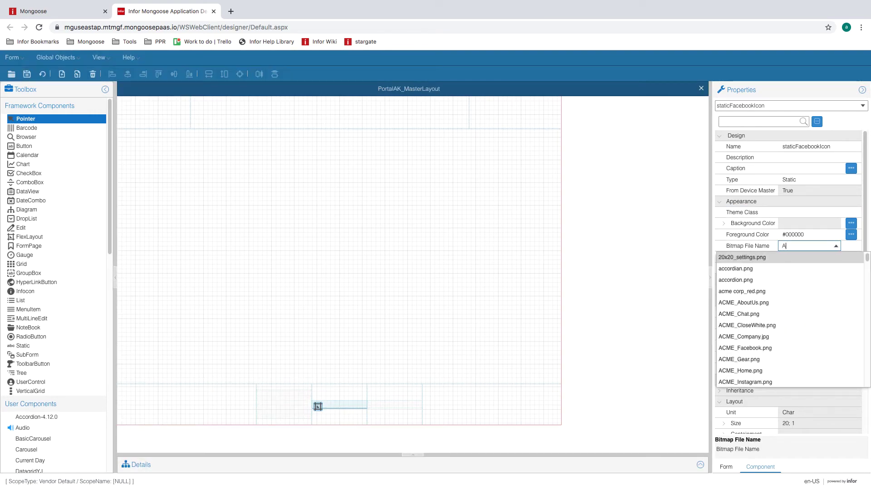
{"action": "type", "text": "acme_"}
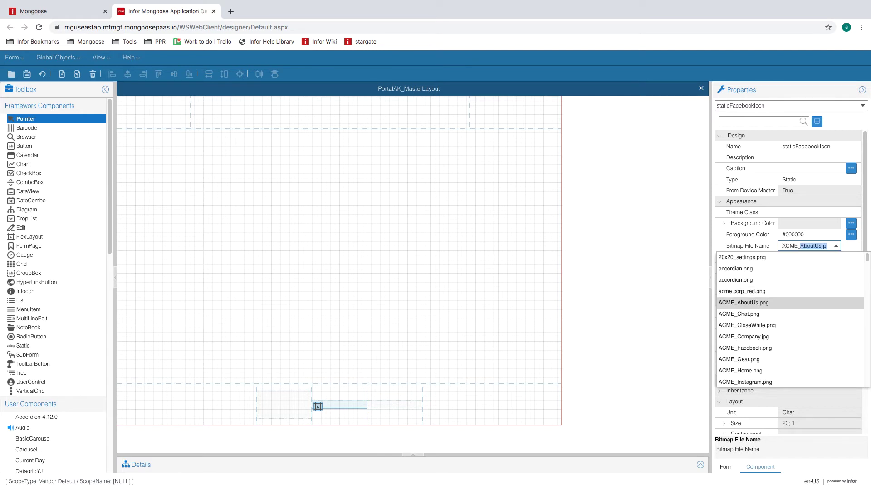
{"action": "type", "text": "Facebook"}
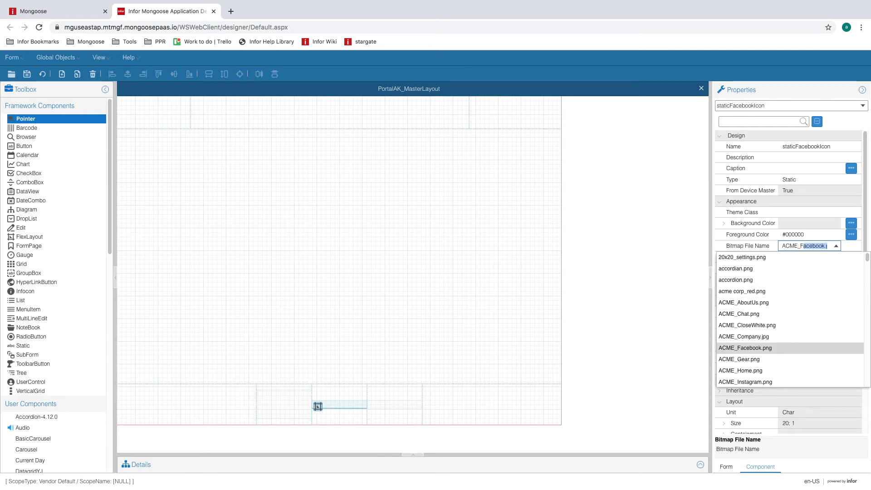
{"action": "key", "text": "Return"}
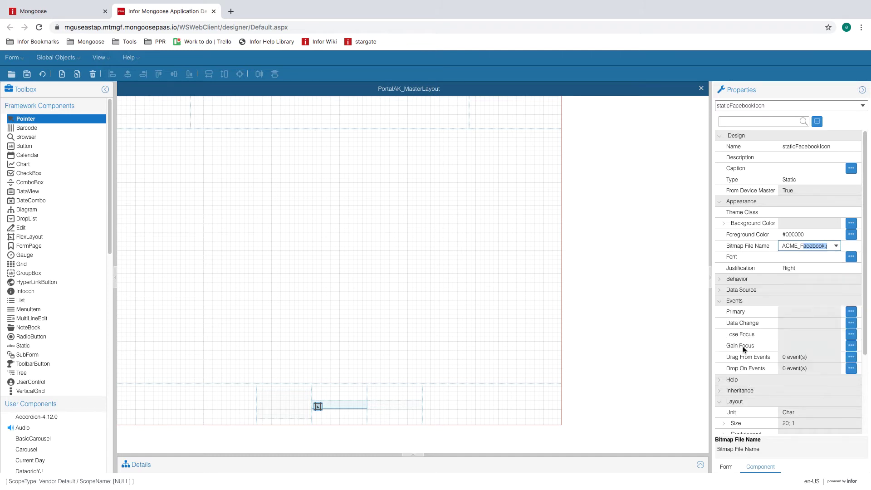
{"action": "left_click", "coordinate": [807, 257]}
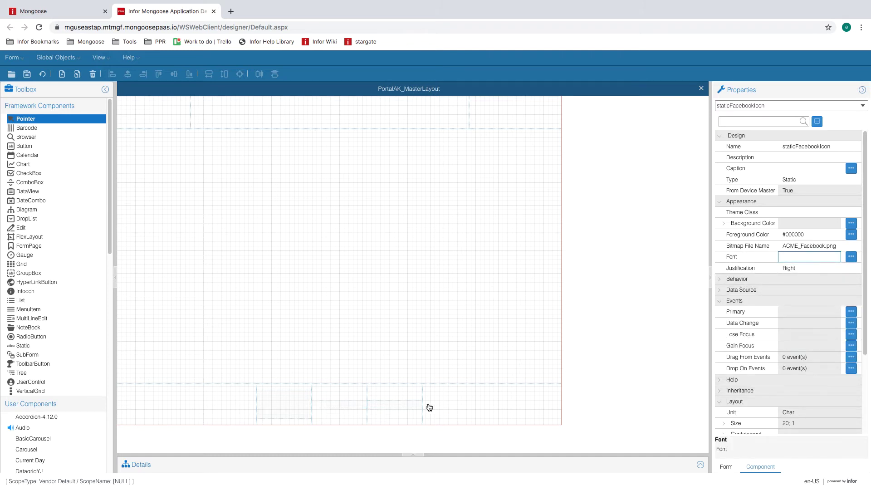
Step: Set the bitmap file of static3 in the third middle footer region to ACME_Instagram.png and save the form
{"action": "left_click", "coordinate": [399, 404]}
{"action": "left_click", "coordinate": [815, 211]}
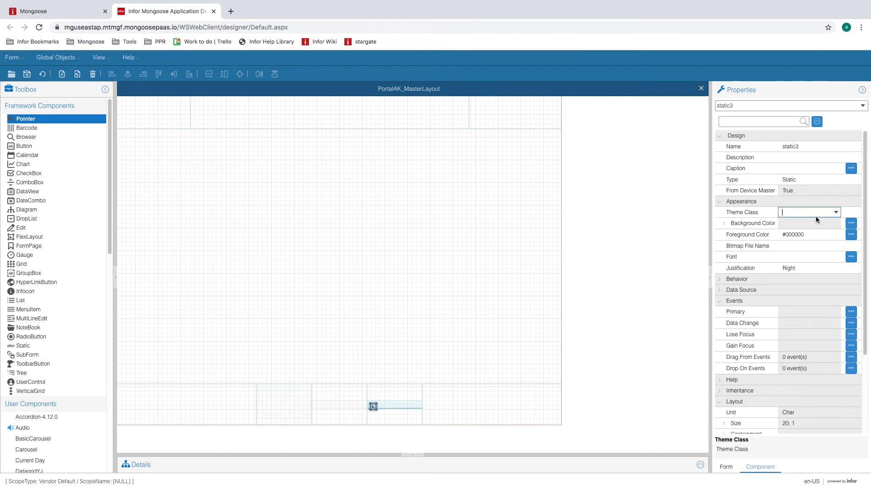
{"action": "left_click", "coordinate": [813, 256]}
{"action": "left_click", "coordinate": [825, 246]}
{"action": "left_click", "coordinate": [835, 245]}
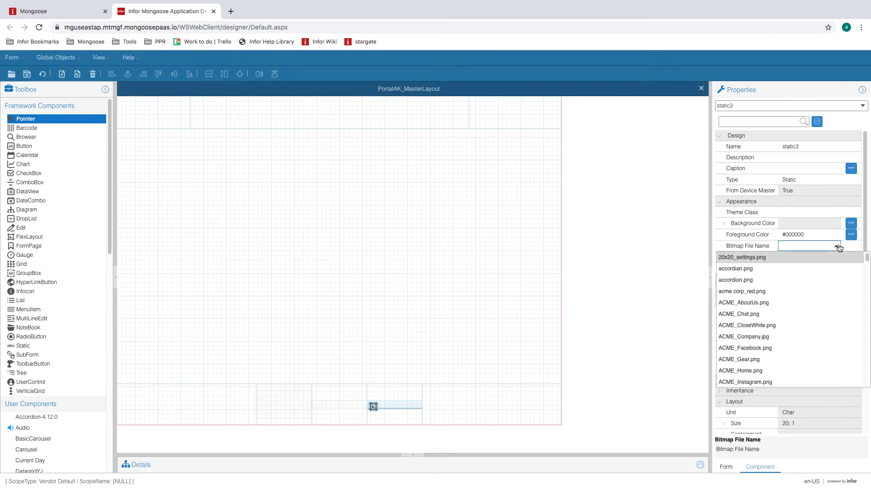
{"action": "type", "text": "Acme"}
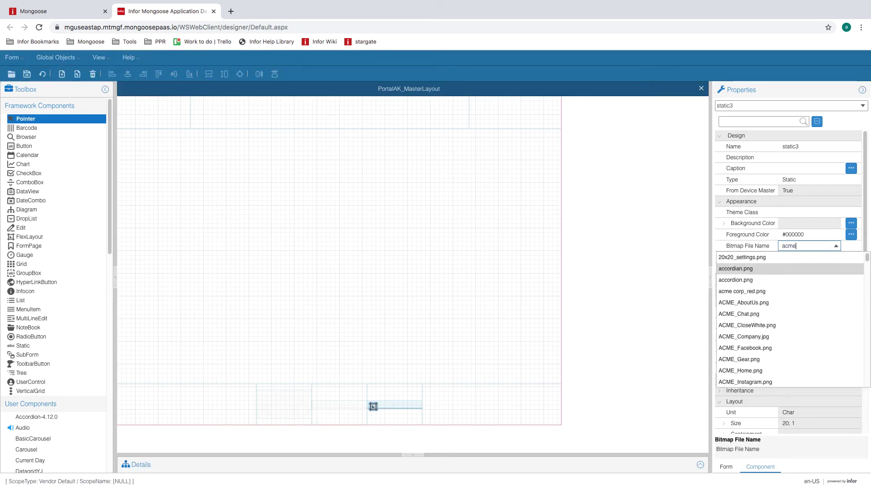
{"action": "type", "text": "_"}
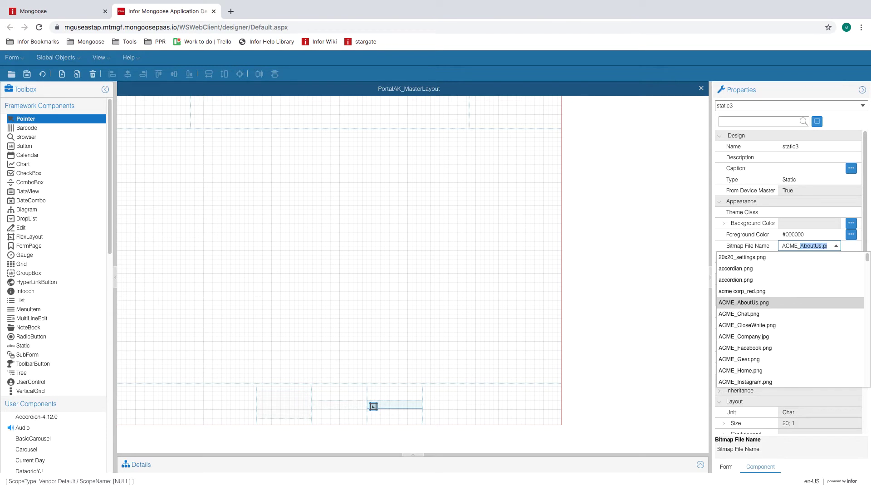
{"action": "type", "text": "Instagram"}
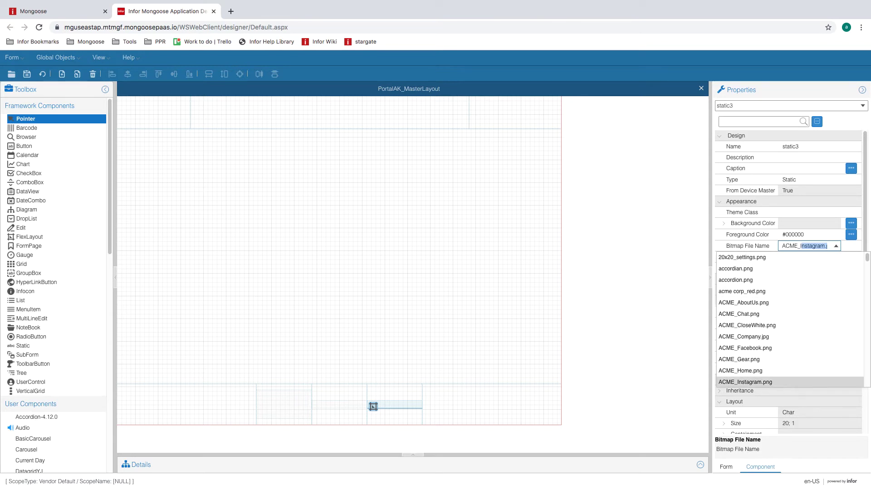
{"action": "left_click", "coordinate": [746, 380]}
{"action": "left_click", "coordinate": [788, 257]}
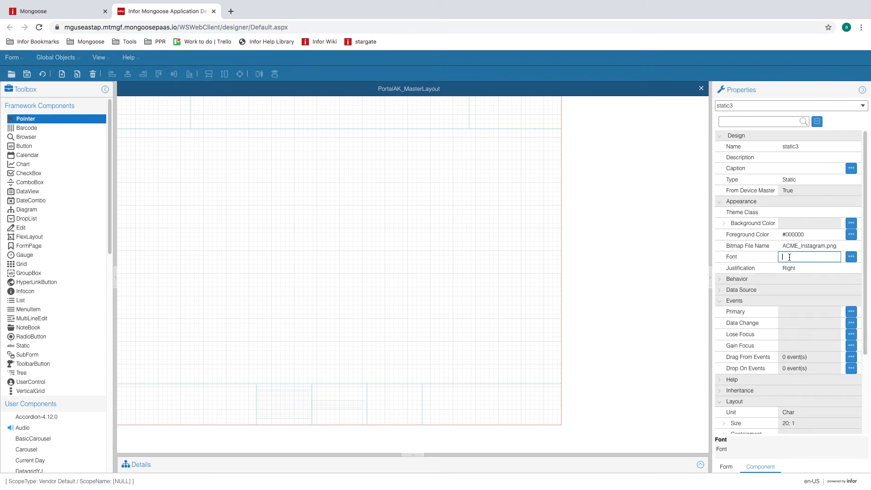
{"action": "left_click", "coordinate": [290, 404]}
{"action": "left_click", "coordinate": [73, 71]}
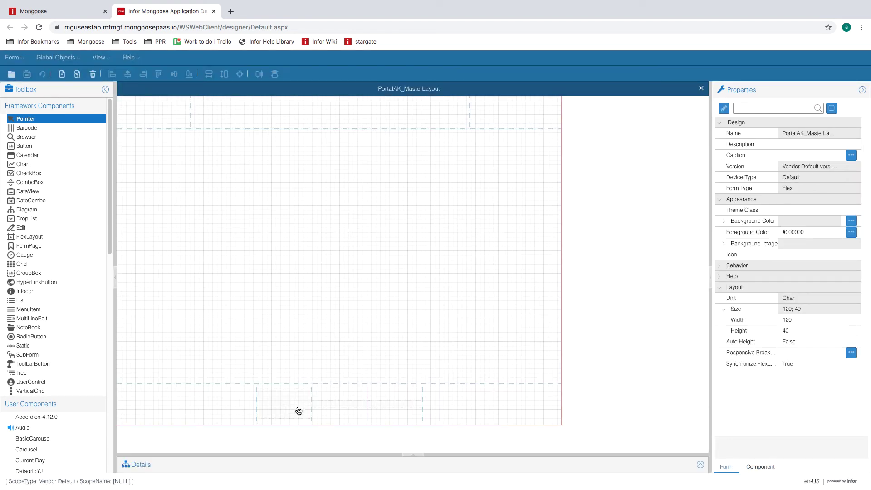
Step: Stretch staticFacebookIcon vertically in the center footer region to a height of about 3.2 characters
{"action": "left_click", "coordinate": [276, 407]}
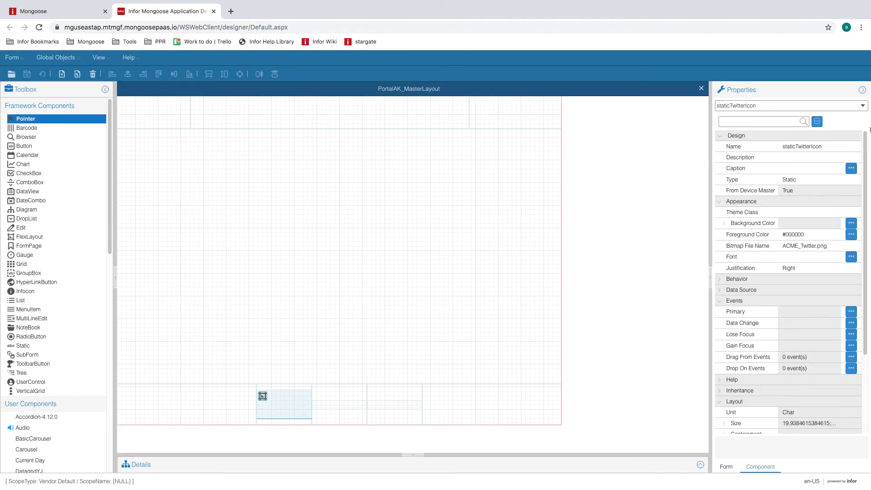
{"action": "left_click_drag", "start_coordinate": [870, 202], "coordinate": [870, 279]}
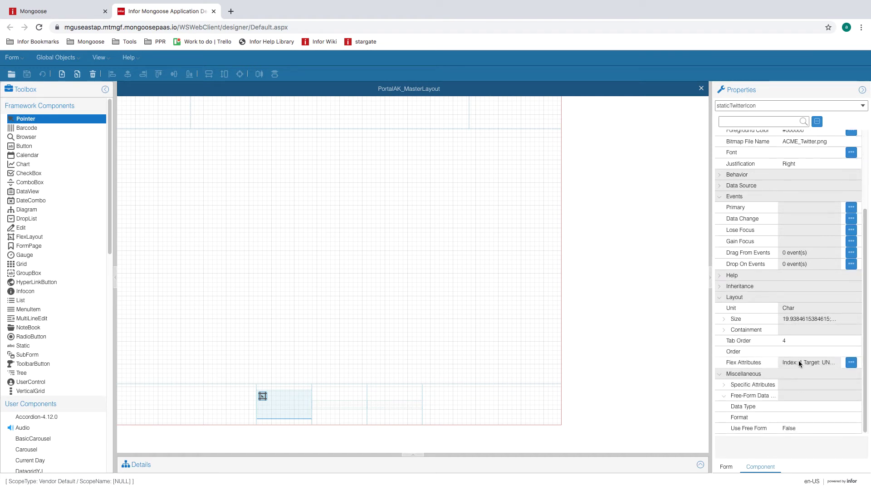
{"action": "left_click", "coordinate": [333, 406]}
{"action": "left_click_drag", "start_coordinate": [332, 412], "coordinate": [333, 426]}
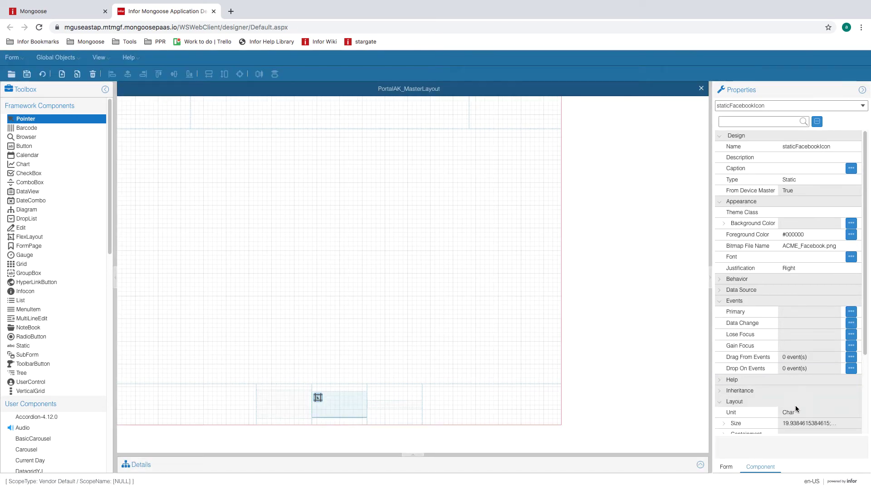
Step: Set the size of staticFacebookIcon to a width of 9 and a height of 3.6
{"action": "scroll", "coordinate": [865, 213], "scroll_direction": "down", "scroll_amount": 3}
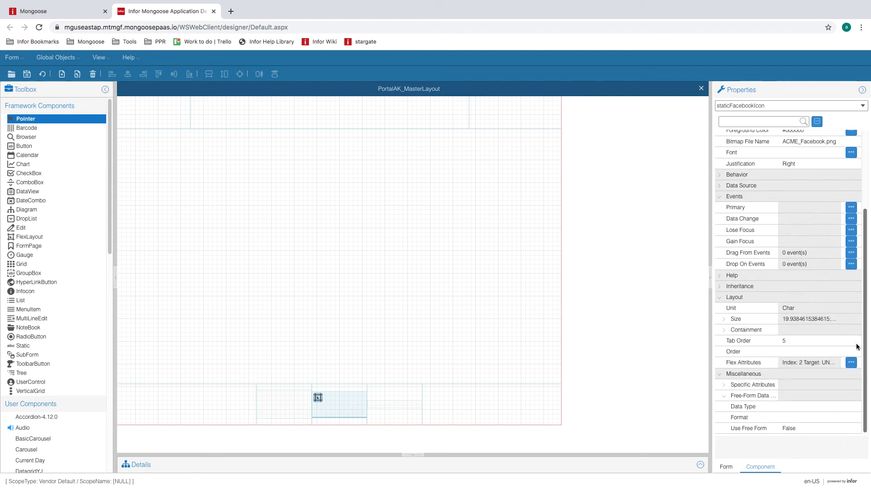
{"action": "left_click", "coordinate": [724, 318]}
{"action": "left_click", "coordinate": [790, 330]}
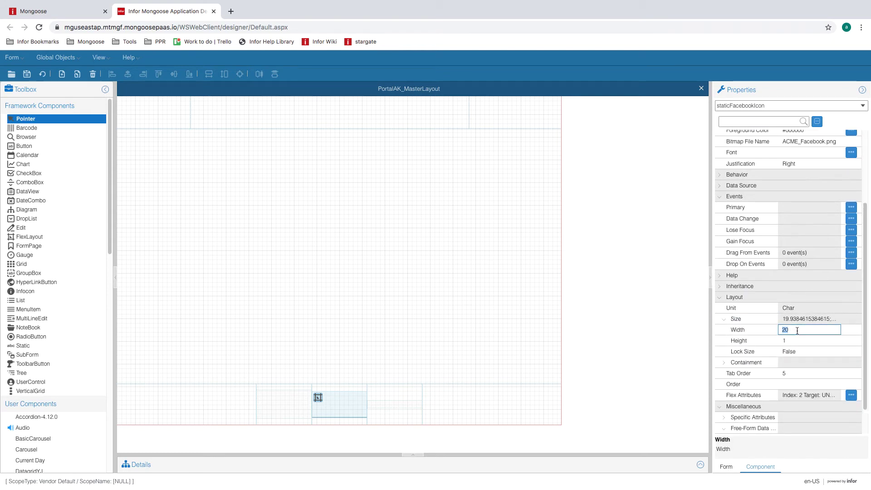
{"action": "key", "text": "BackSpace"}
{"action": "type", "text": "9"}
{"action": "left_click", "coordinate": [799, 343]}
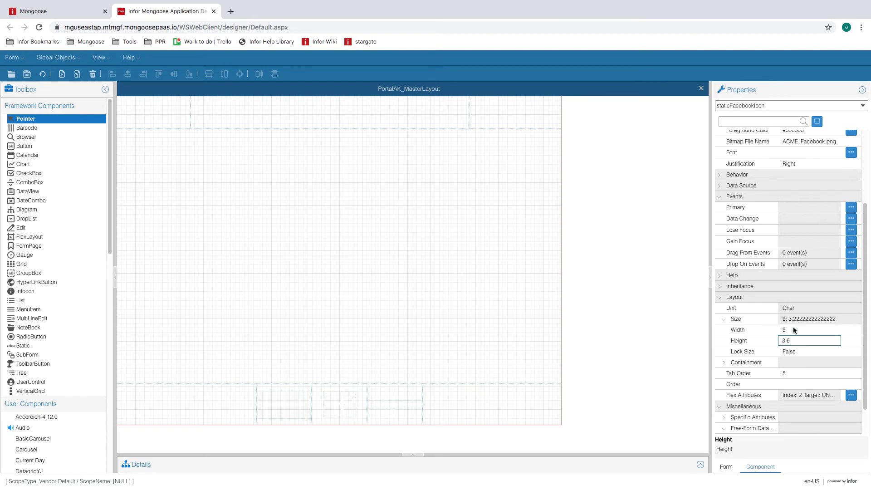
{"action": "left_click", "coordinate": [793, 329]}
Step: Set the size of staticTwitterIcon to a width of 9 and a height of 3.6
{"action": "left_click", "coordinate": [276, 407]}
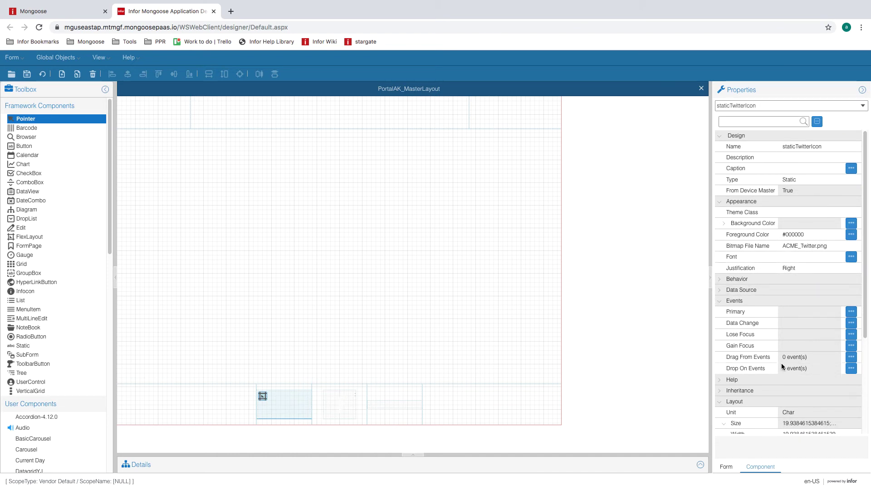
{"action": "left_click", "coordinate": [867, 230]}
{"action": "scroll", "coordinate": [866, 222], "scroll_direction": "down", "scroll_amount": 3}
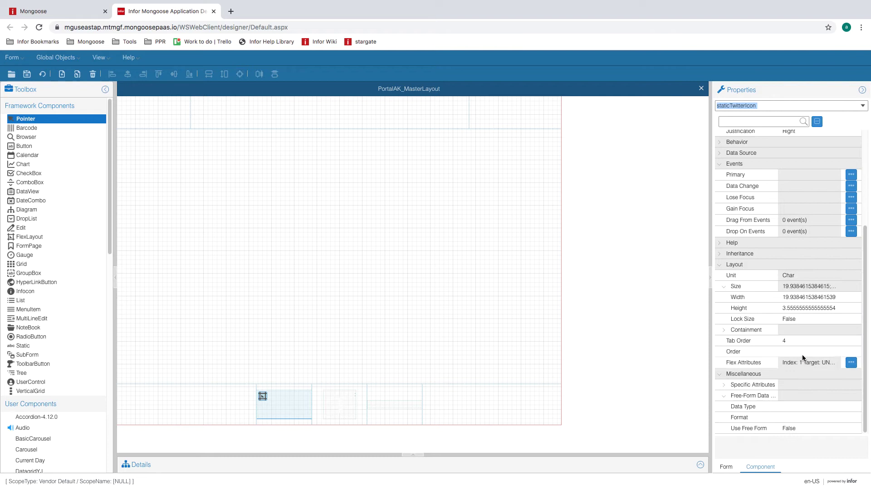
{"action": "left_click", "coordinate": [800, 297]}
{"action": "type", "text": "9"}
{"action": "left_click", "coordinate": [793, 307]}
{"action": "type", "text": "3.6"}
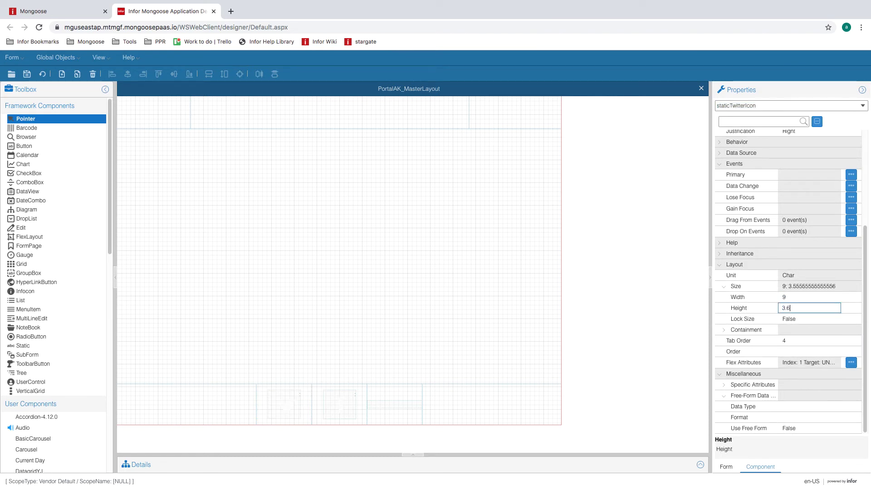
{"action": "left_click", "coordinate": [799, 320]}
Step: Set the size of static3, the Instagram icon component, to a width of 9 and a height of 3.6
{"action": "left_click", "coordinate": [394, 412]}
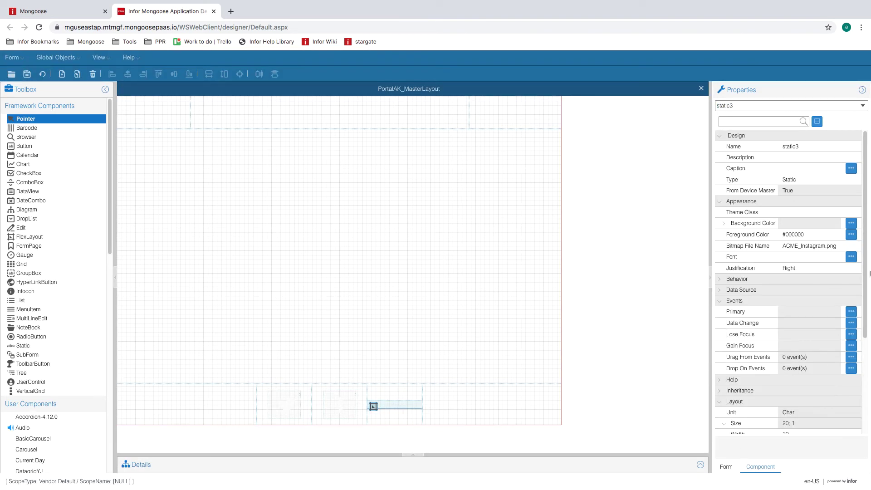
{"action": "scroll", "coordinate": [853, 303], "scroll_direction": "down", "scroll_amount": 5}
{"action": "left_click", "coordinate": [796, 321]}
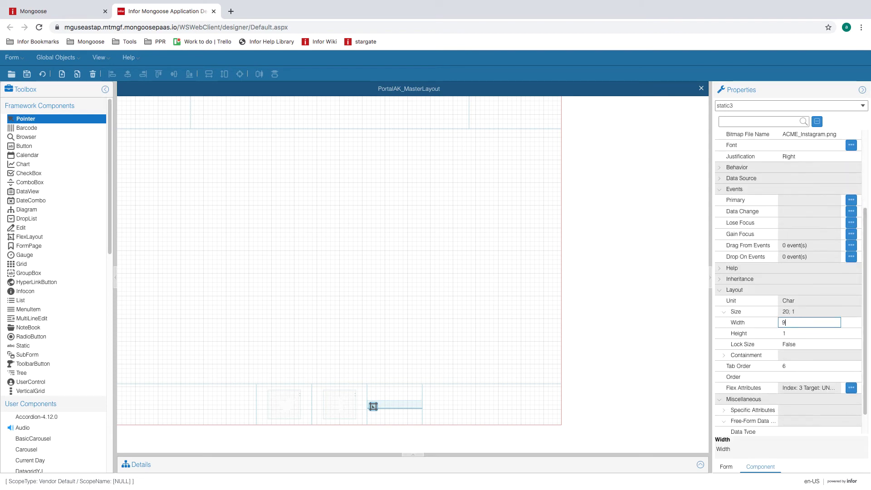
{"action": "type", "text": "9"}
{"action": "left_click", "coordinate": [785, 335]}
{"action": "type", "text": "3.6"}
Step: Set the No Colon specific attribute of static3 to True
{"action": "scroll", "coordinate": [789, 290], "scroll_direction": "down", "scroll_amount": 1}
{"action": "left_click", "coordinate": [811, 385]}
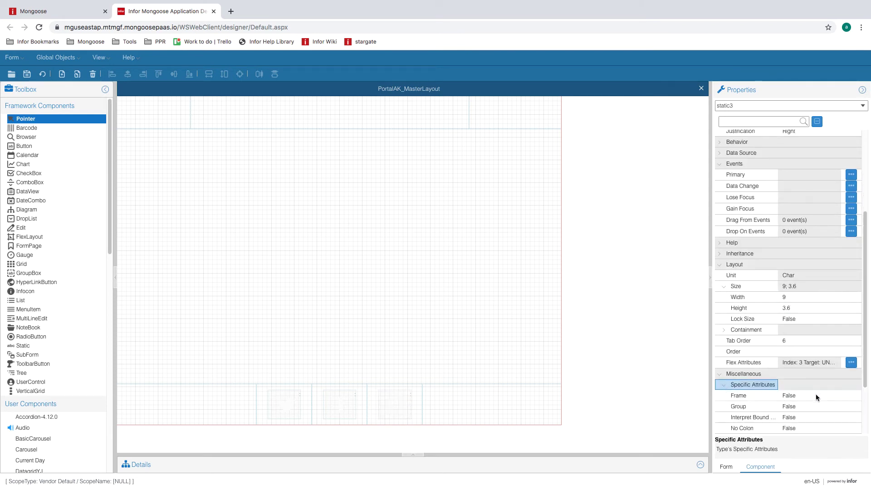
{"action": "scroll", "coordinate": [816, 405], "scroll_direction": "down", "scroll_amount": 1}
{"action": "left_click", "coordinate": [812, 416]}
{"action": "left_click", "coordinate": [809, 407]}
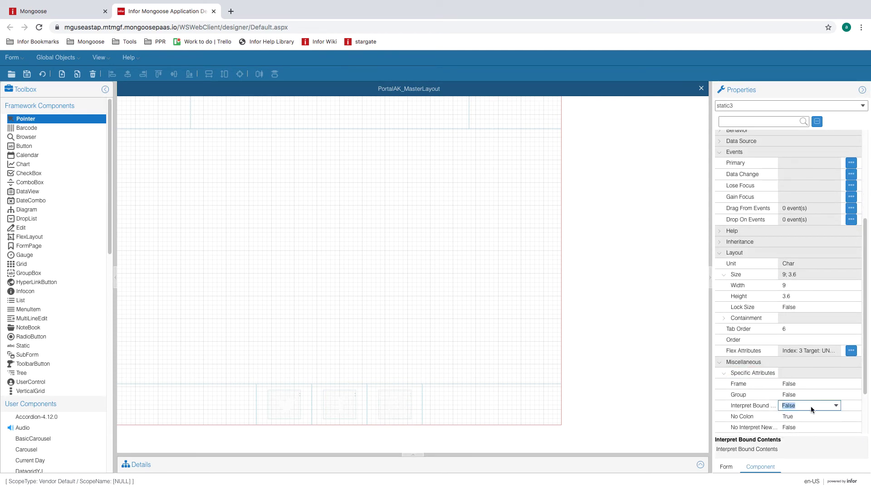
Step: Set the No Colon specific attribute of staticFacebookIcon to True
{"action": "left_click", "coordinate": [338, 412]}
{"action": "scroll", "coordinate": [809, 417], "scroll_direction": "down", "scroll_amount": 5}
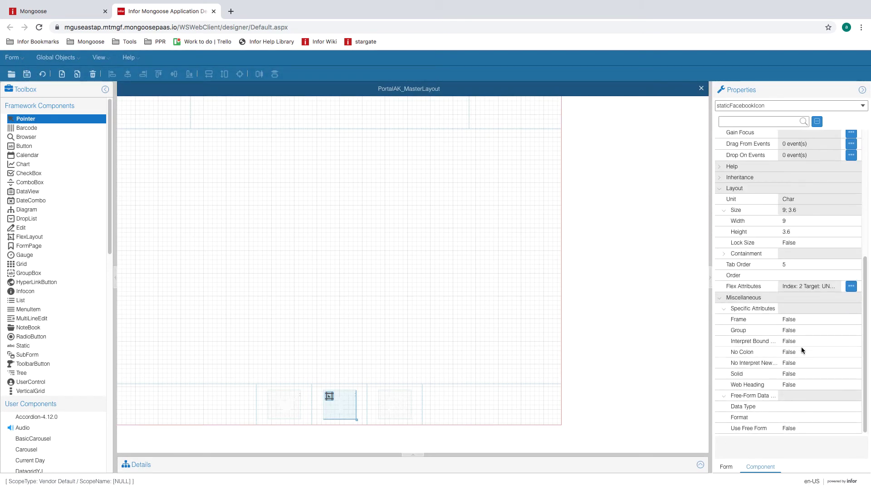
{"action": "left_click", "coordinate": [835, 352]}
{"action": "left_click", "coordinate": [804, 344]}
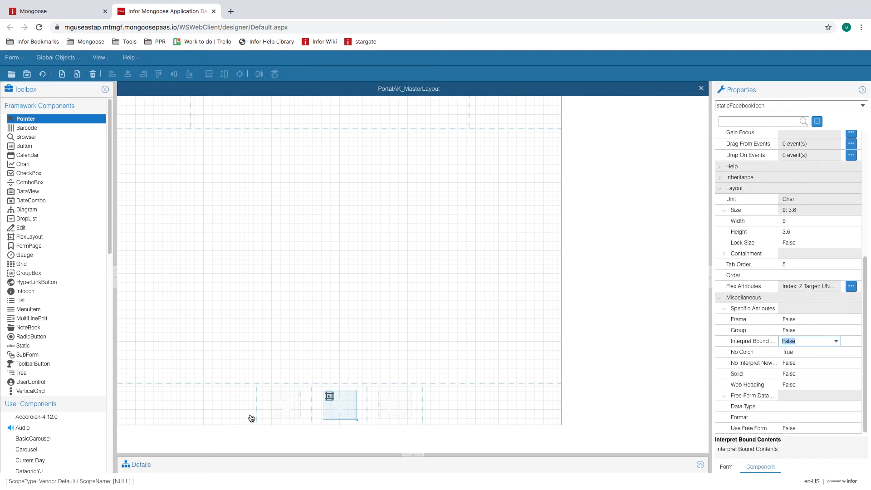
Step: Set the No Colon specific attribute of staticTwitterIcon to True
{"action": "left_click", "coordinate": [282, 405]}
{"action": "scroll", "coordinate": [778, 402], "scroll_direction": "down", "scroll_amount": 5}
{"action": "left_click", "coordinate": [830, 352]}
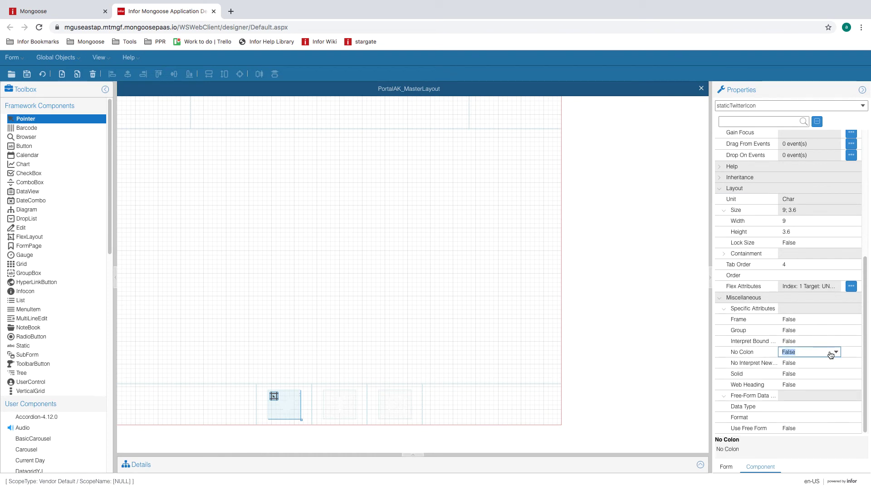
{"action": "left_click", "coordinate": [835, 352]}
Step: Set the Theme Class of staticTwitterIcon to IconBackGround and select the Facebook icon component
{"action": "left_click", "coordinate": [830, 215]}
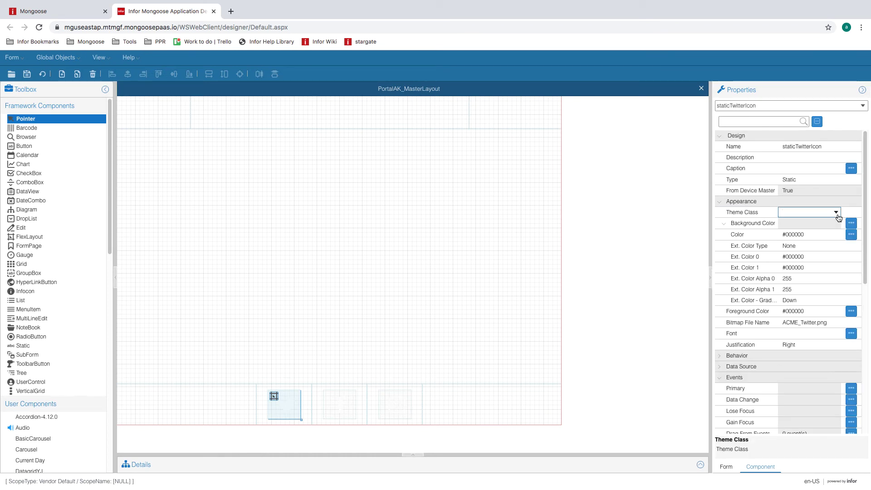
{"action": "left_click", "coordinate": [836, 212]}
{"action": "left_click", "coordinate": [822, 256]}
{"action": "left_click", "coordinate": [338, 401]}
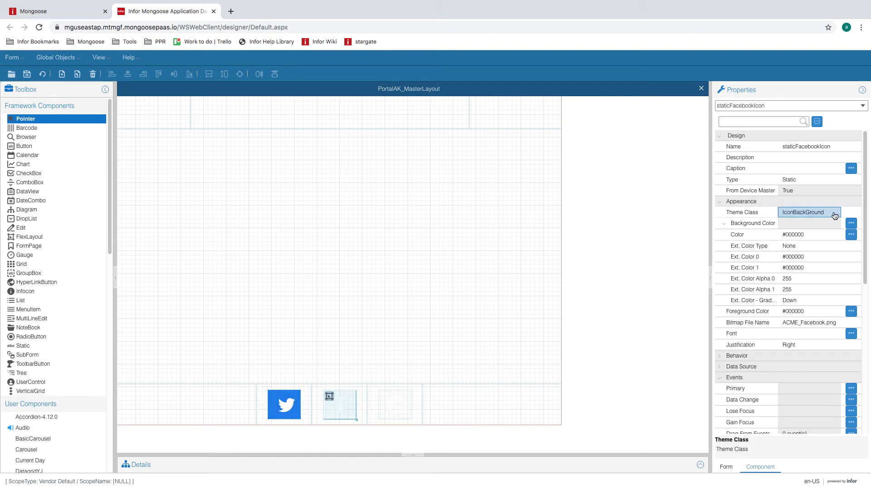
Step: Switch to the Mongoose web client and check the theme chosen in the Layout section of User Preferences
{"action": "left_click", "coordinate": [54, 10]}
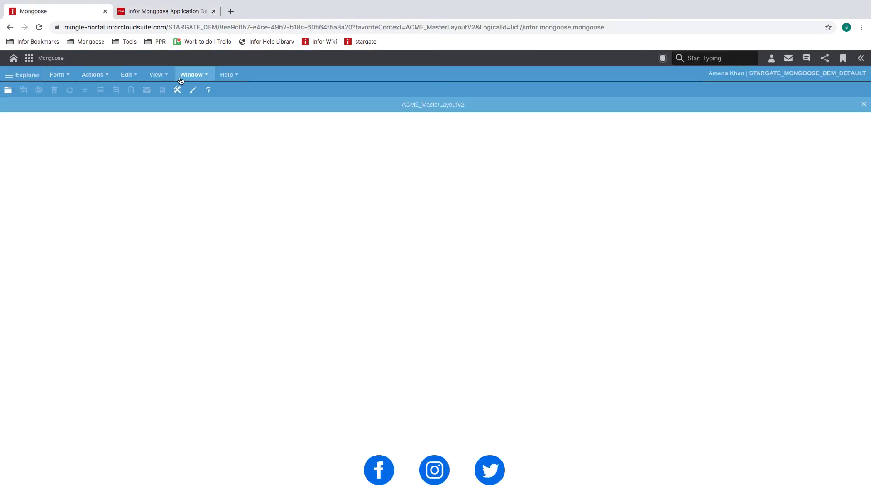
{"action": "left_click", "coordinate": [202, 81]}
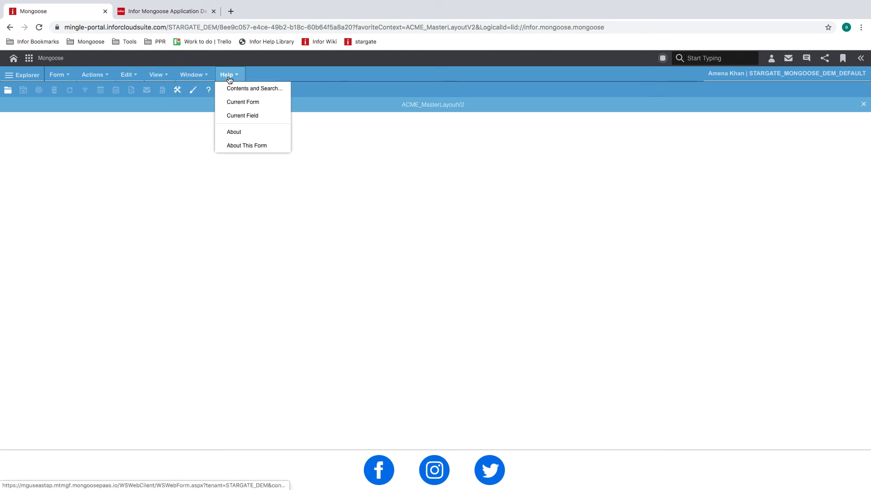
{"action": "mouse_move", "coordinate": [153, 79]}
{"action": "left_click", "coordinate": [167, 101]}
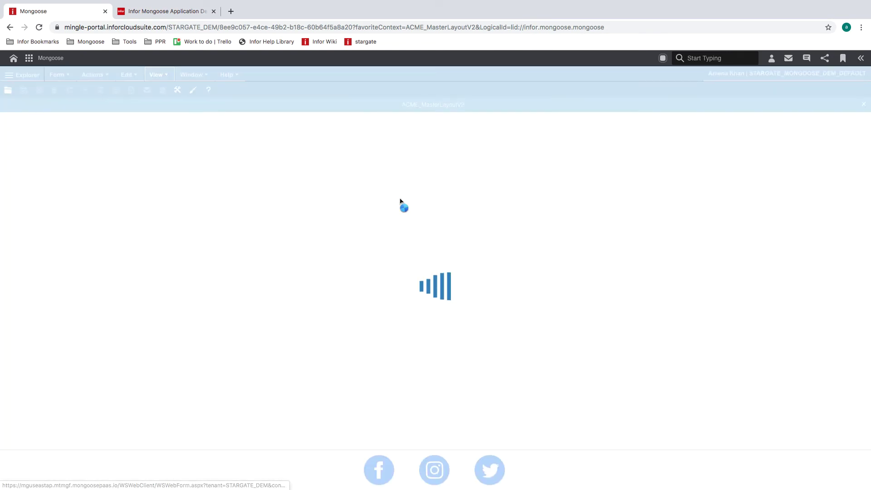
{"action": "left_click", "coordinate": [273, 226]}
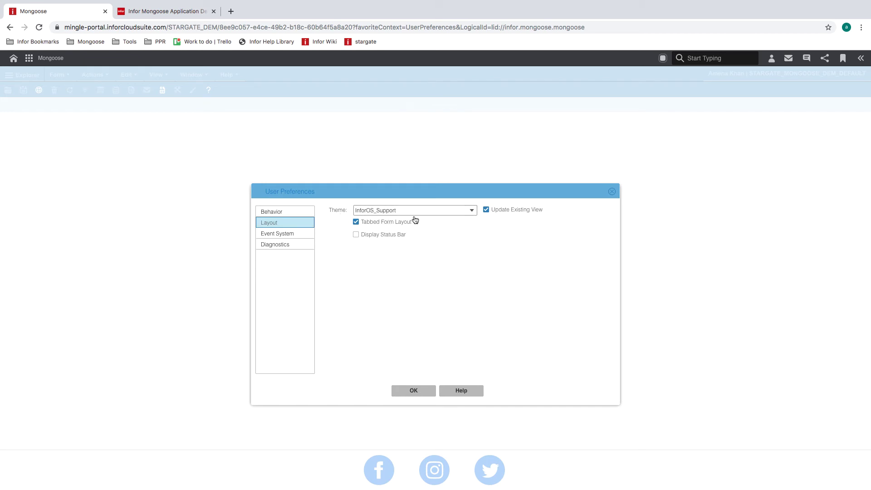
{"action": "left_click", "coordinate": [613, 192]}
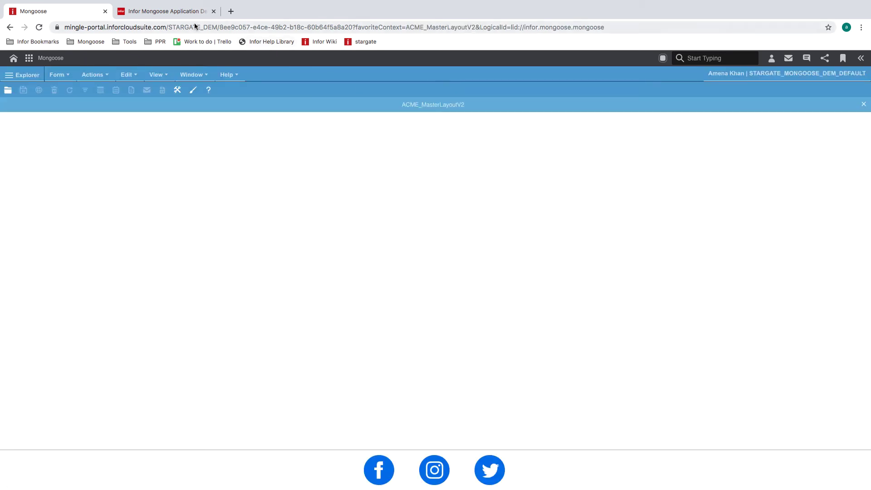
Step: Return to the form designer and open the styles of the global theme InforOS_Support for editing
{"action": "left_click", "coordinate": [182, 11]}
{"action": "left_click", "coordinate": [56, 57]}
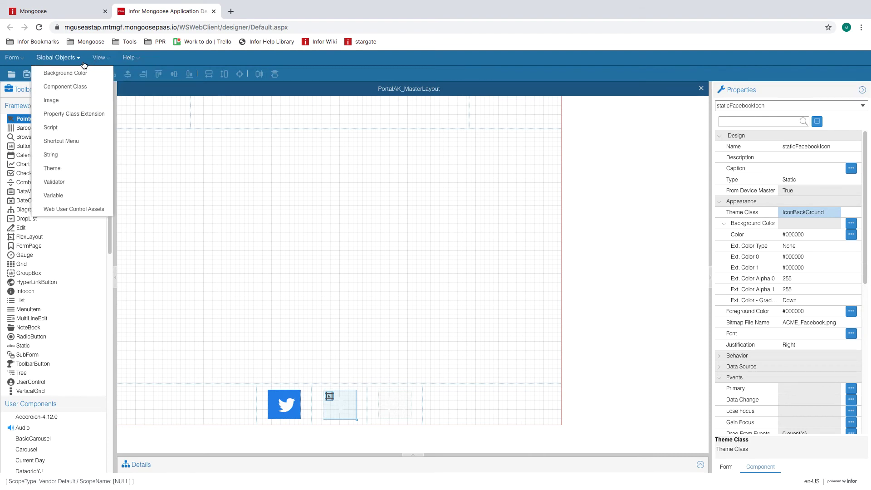
{"action": "left_click", "coordinate": [80, 169]}
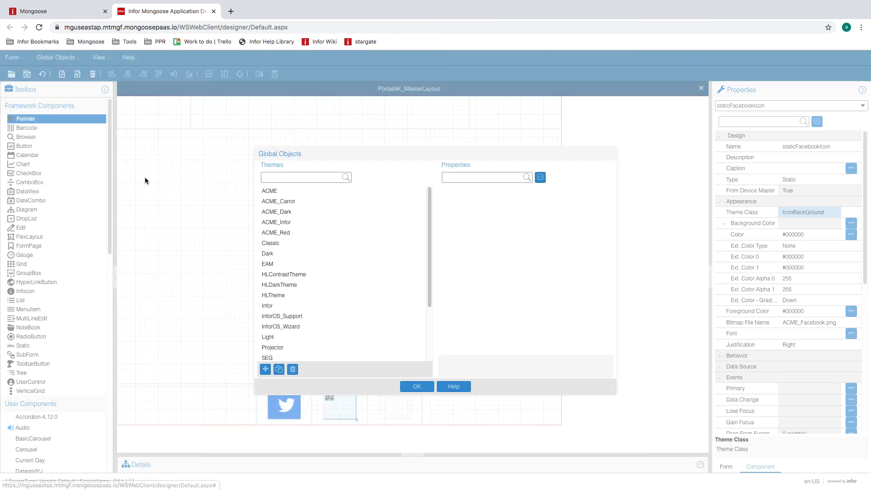
{"action": "left_click", "coordinate": [293, 192]}
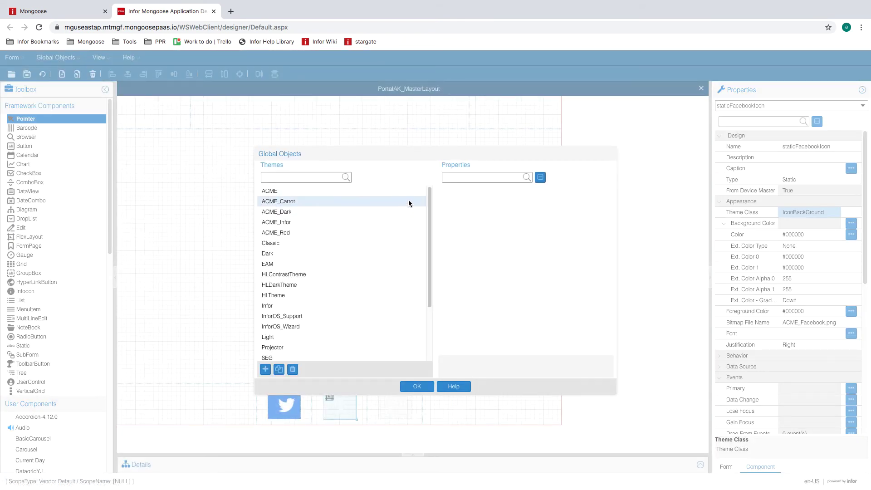
{"action": "left_click", "coordinate": [315, 316]}
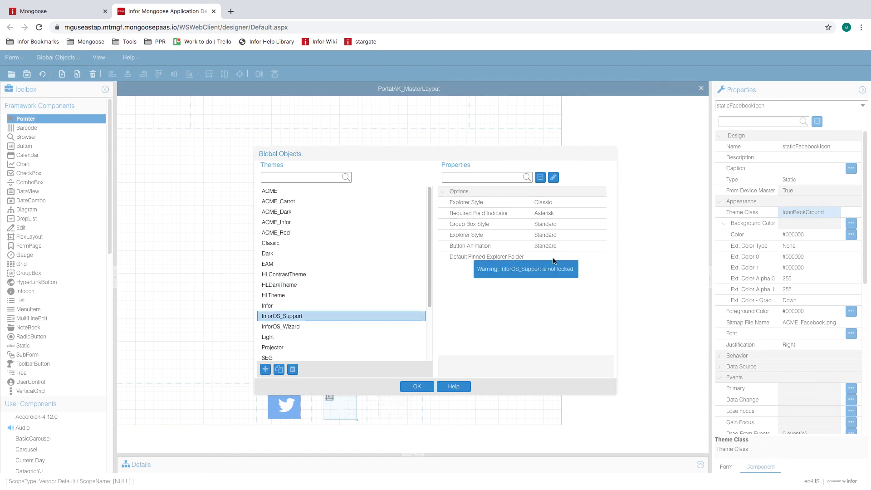
{"action": "left_click", "coordinate": [553, 179]}
{"action": "left_click", "coordinate": [552, 178]}
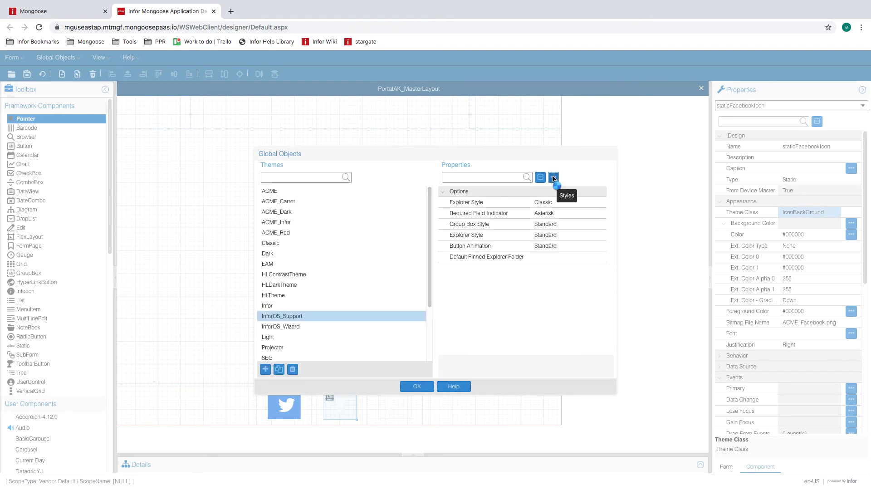
Step: Expand UIElement, Form, FormComponent and Static in the InforOS_Support styles and select the IconBackGround class
{"action": "left_click", "coordinate": [218, 259]}
{"action": "double_click", "coordinate": [205, 165]}
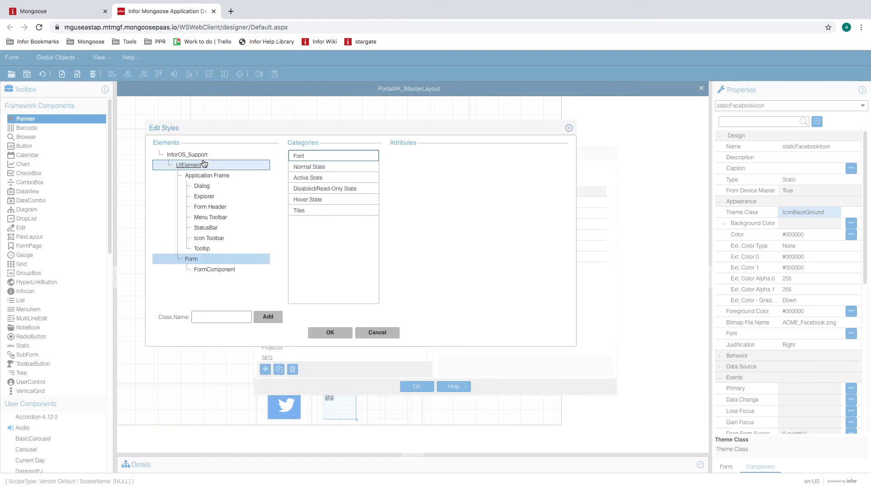
{"action": "double_click", "coordinate": [213, 169]}
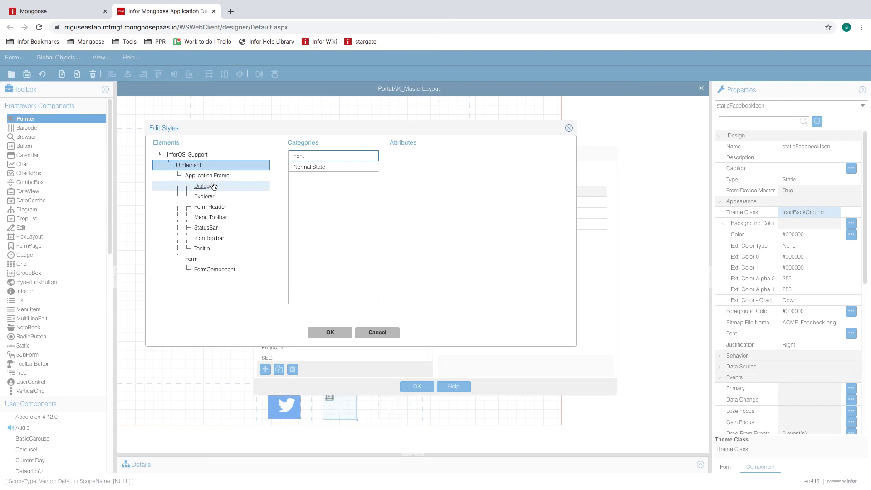
{"action": "left_click", "coordinate": [217, 261]}
{"action": "double_click", "coordinate": [226, 270]}
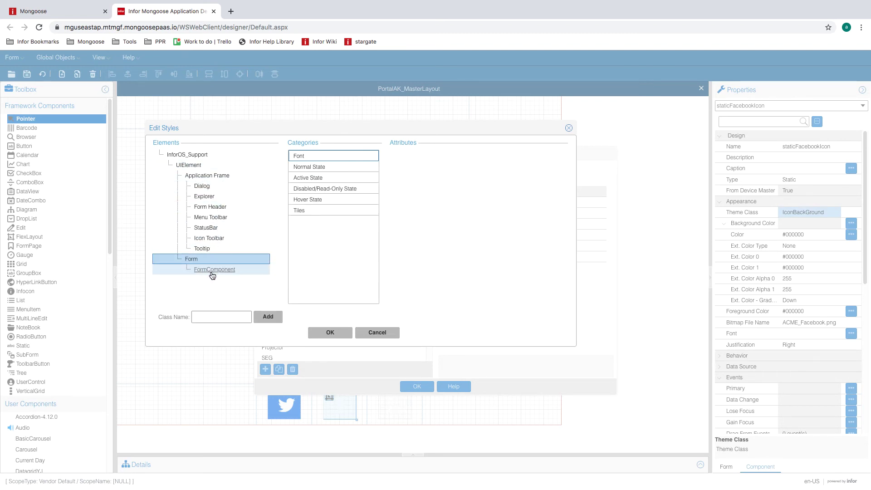
{"action": "left_click_drag", "start_coordinate": [274, 200], "coordinate": [256, 281]}
{"action": "double_click", "coordinate": [227, 274]}
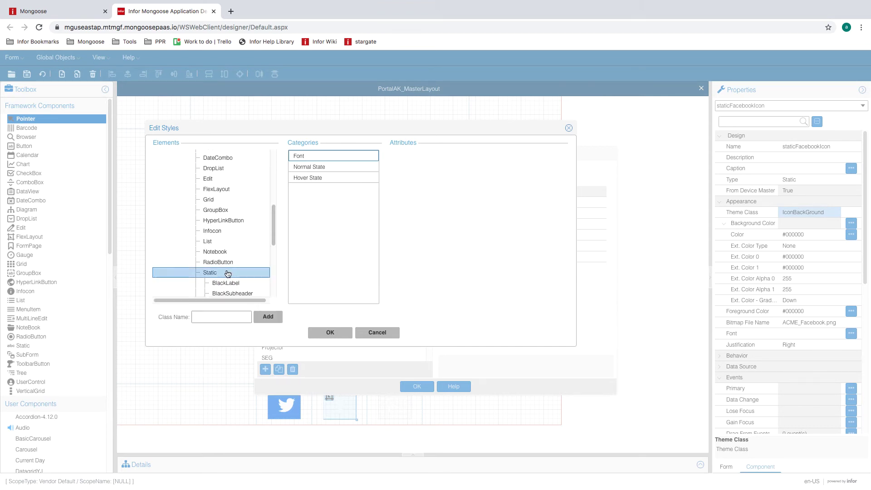
{"action": "left_click_drag", "start_coordinate": [272, 212], "coordinate": [272, 253]}
{"action": "left_click", "coordinate": [247, 190]}
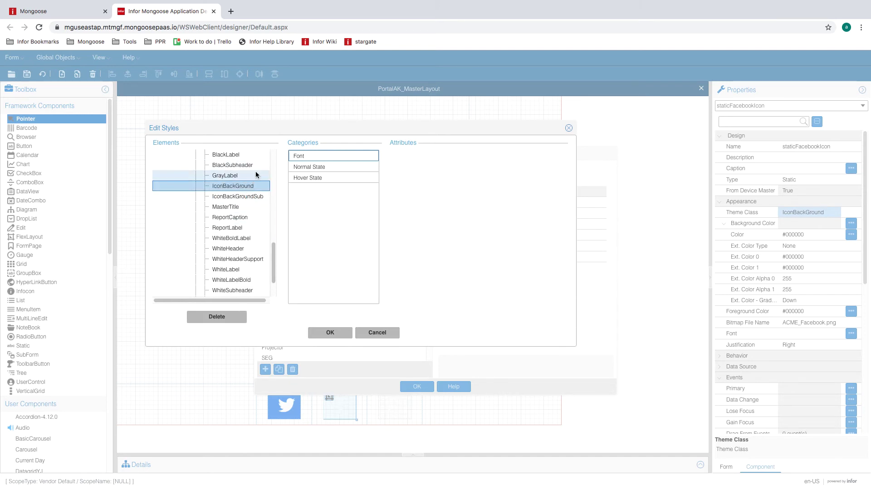
Step: Examine the Font attributes and the Normal State background colour of the IconBackGround class
{"action": "left_click", "coordinate": [318, 158]}
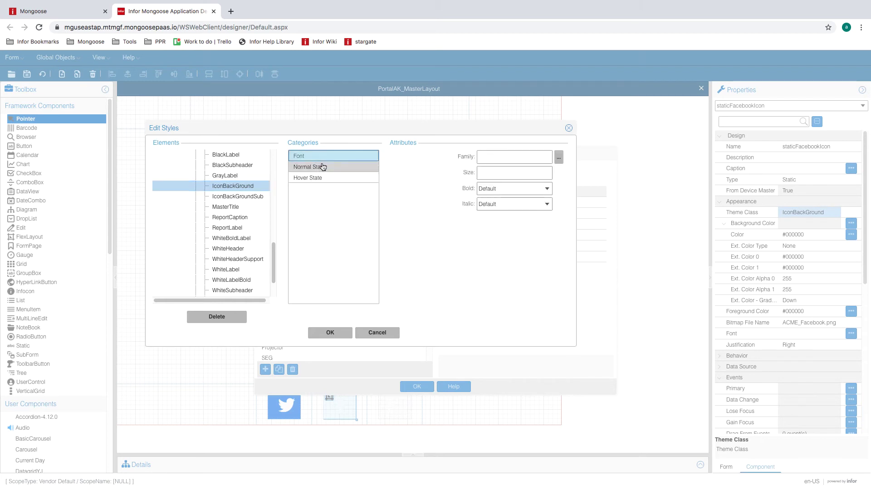
{"action": "left_click", "coordinate": [322, 167]}
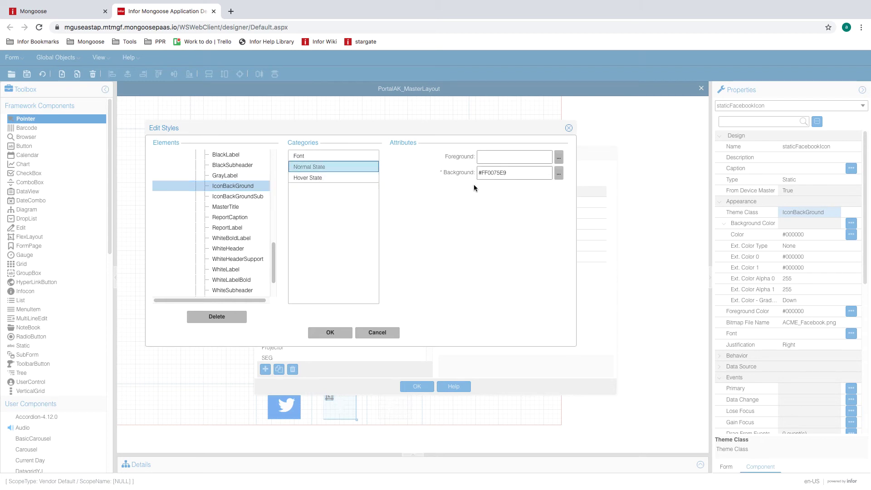
{"action": "left_click", "coordinate": [506, 177]}
{"action": "triple_click", "coordinate": [518, 173]}
{"action": "left_click", "coordinate": [555, 175]}
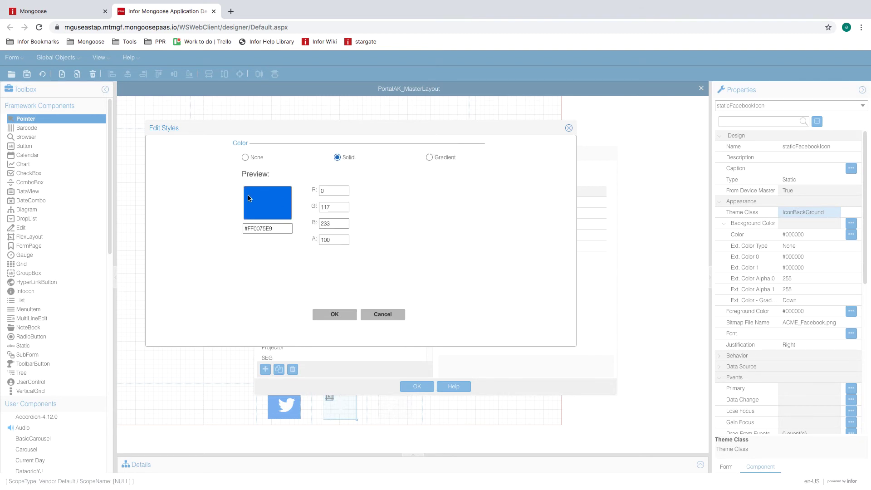
{"action": "triple_click", "coordinate": [270, 229]}
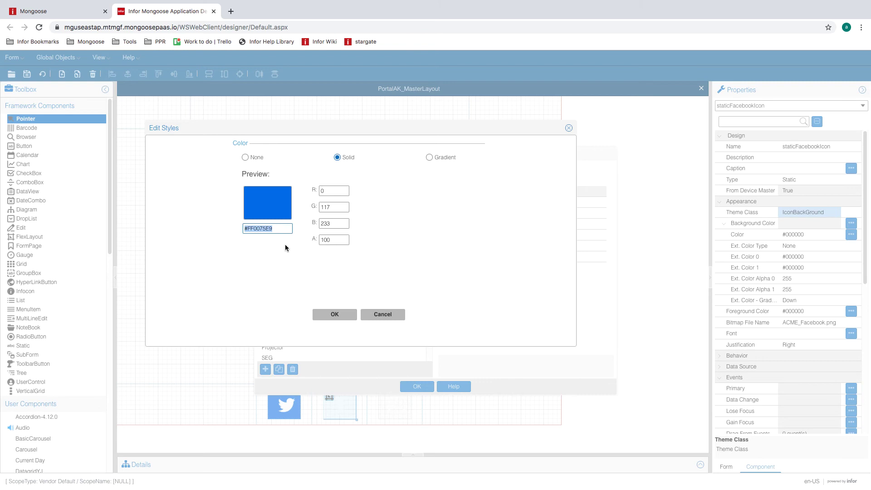
{"action": "left_click", "coordinate": [327, 315]}
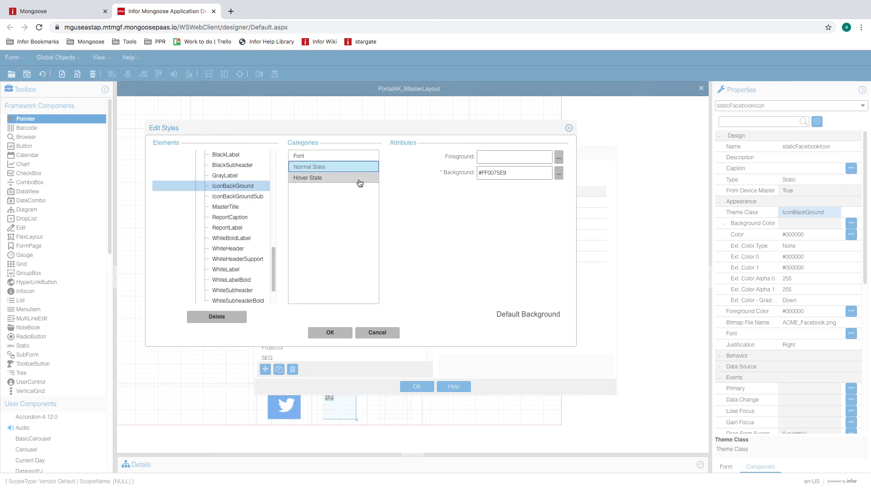
Step: Check the Hover State attributes of IconBackGround and close the style and theme dialogs with confirmation
{"action": "left_click", "coordinate": [341, 177]}
{"action": "mouse_move", "coordinate": [275, 259]}
{"action": "left_mouse_down"}
{"action": "mouse_move", "coordinate": [276, 208]}
{"action": "mouse_move", "coordinate": [282, 276]}
{"action": "mouse_move", "coordinate": [276, 259]}
{"action": "left_mouse_up"}
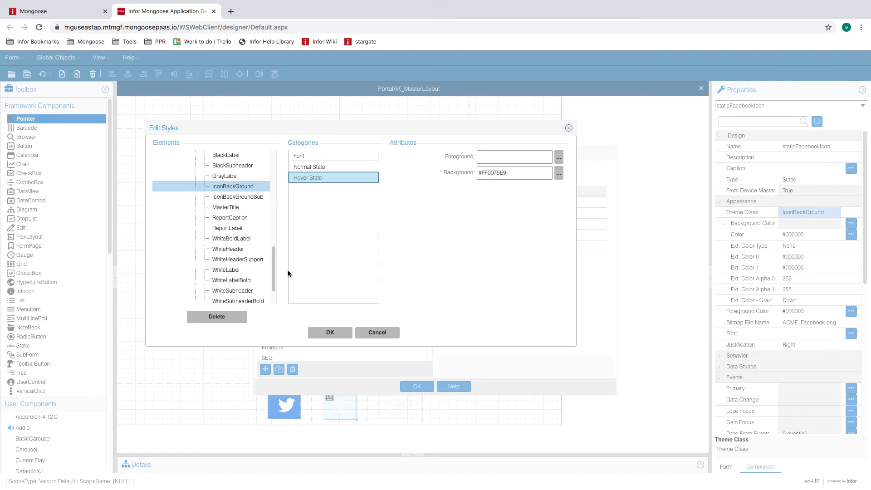
{"action": "left_click", "coordinate": [325, 333]}
{"action": "left_click", "coordinate": [415, 386]}
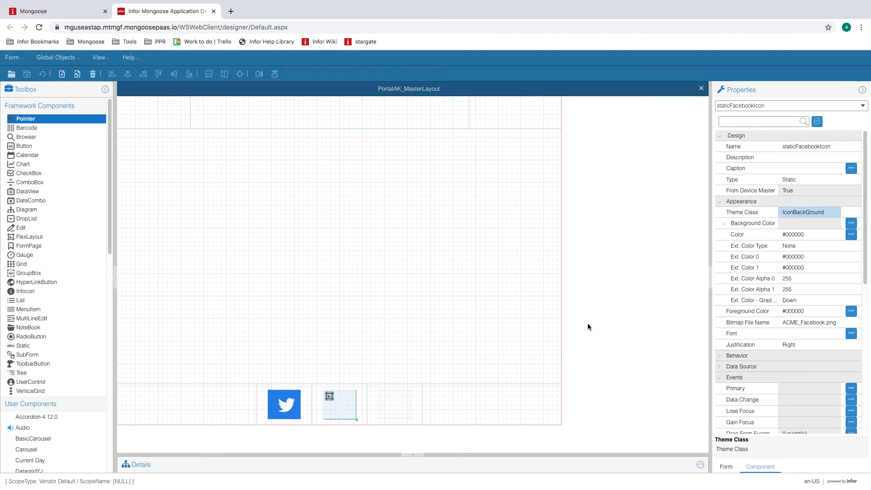
Step: Set the Theme Class of staticFacebookIcon to IconBackGround
{"action": "left_click", "coordinate": [348, 406]}
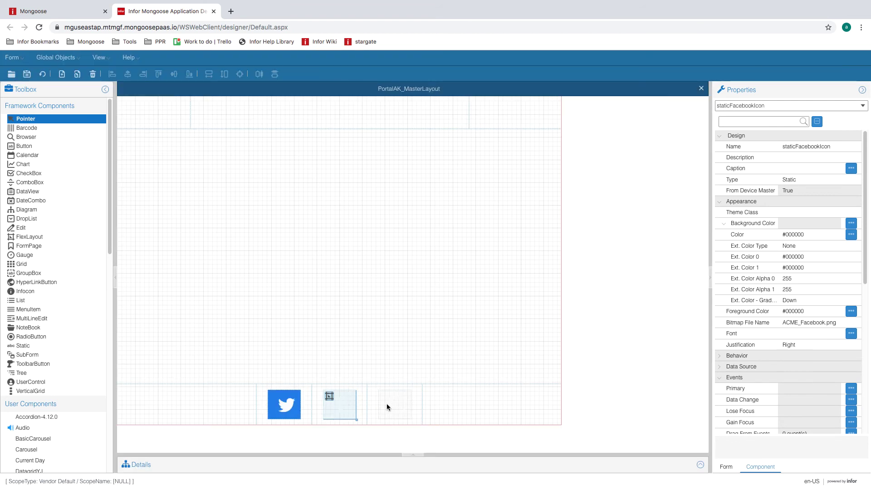
{"action": "left_click", "coordinate": [841, 211]}
{"action": "left_click", "coordinate": [836, 212]}
{"action": "left_click", "coordinate": [809, 257]}
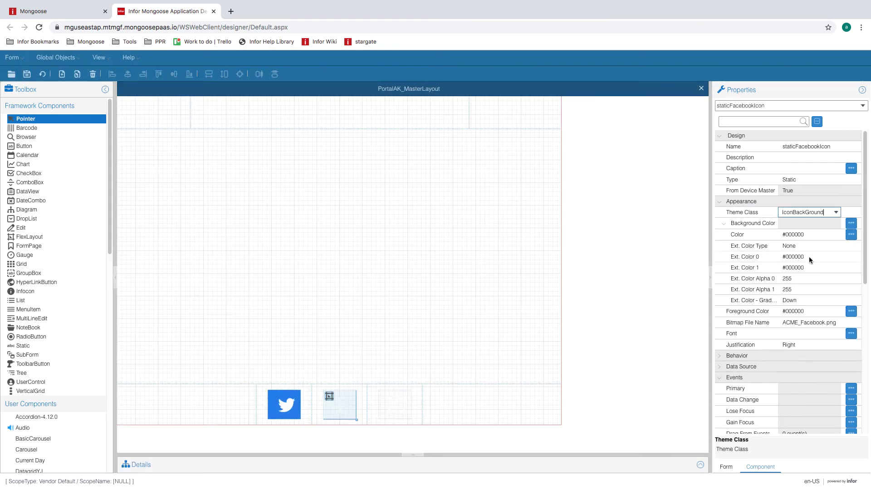
Step: Set the Theme Class of static3, the Instagram icon component, to IconBackGround
{"action": "left_click", "coordinate": [393, 406]}
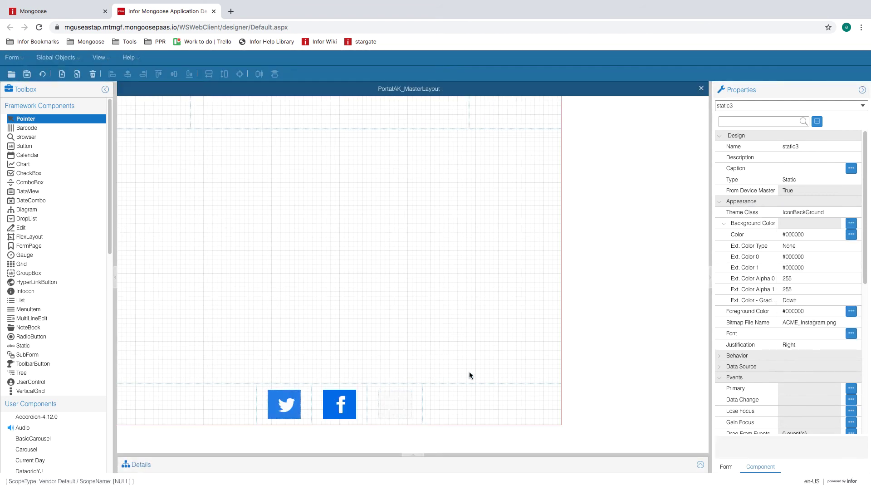
{"action": "left_click", "coordinate": [842, 211]}
{"action": "left_click", "coordinate": [836, 212]}
{"action": "left_click", "coordinate": [811, 255]}
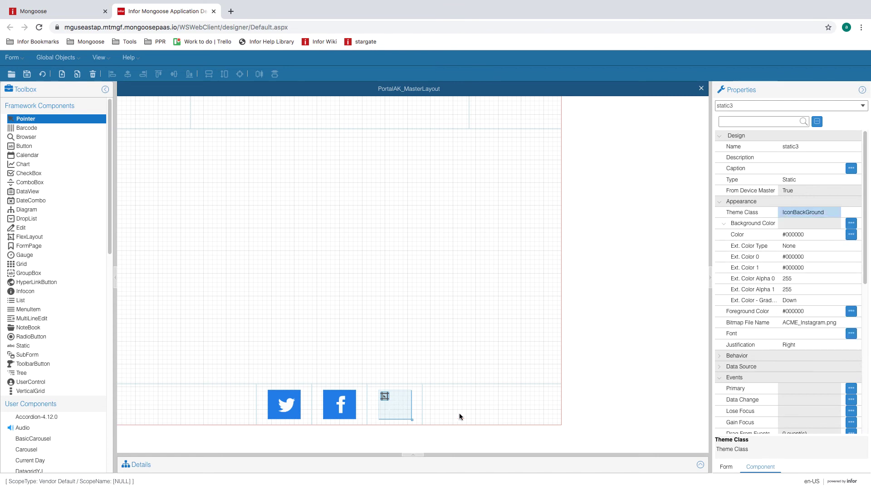
{"action": "left_click", "coordinate": [404, 405]}
{"action": "left_click", "coordinate": [828, 214]}
{"action": "left_click", "coordinate": [835, 212]}
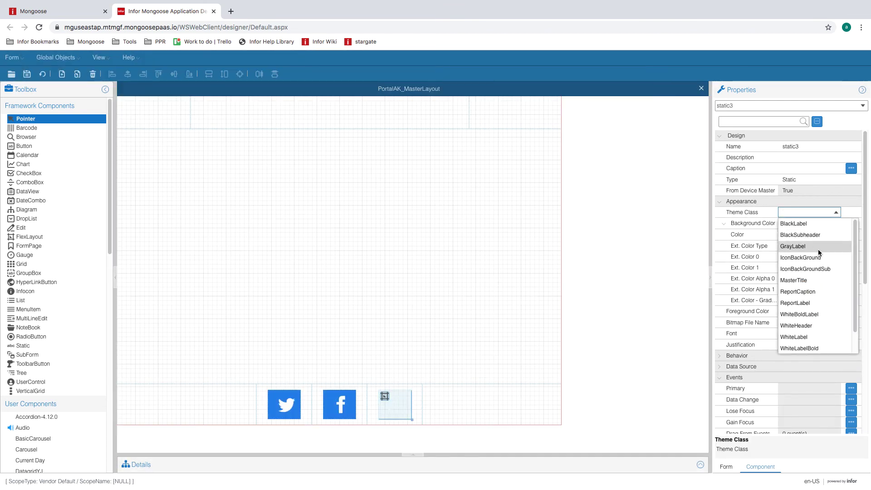
{"action": "left_click", "coordinate": [828, 258]}
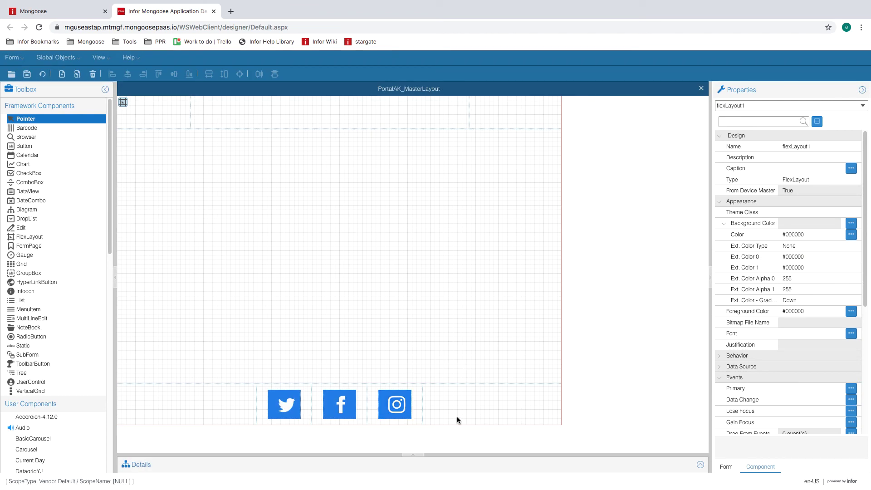
Step: Save the PortalAK_MasterLayout form and switch to the Mongoose web client
{"action": "left_click", "coordinate": [377, 329]}
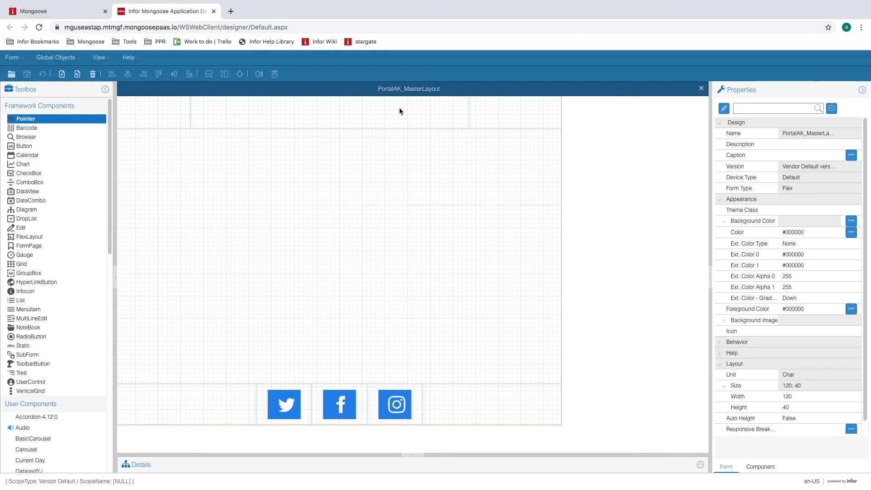
{"action": "left_click", "coordinate": [87, 15]}
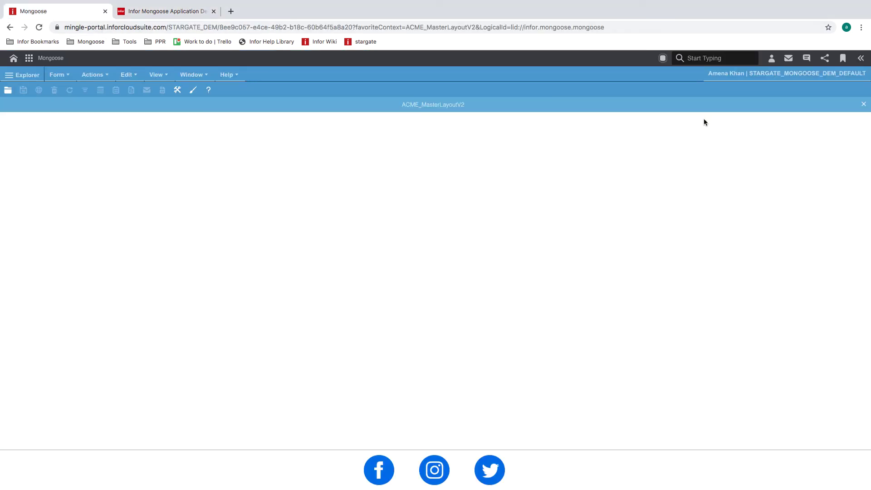
Step: Close the ACME_MasterLayoutV2 form and open PortalAK_MasterLayout, filtering the form list by portalak
{"action": "left_click", "coordinate": [863, 105]}
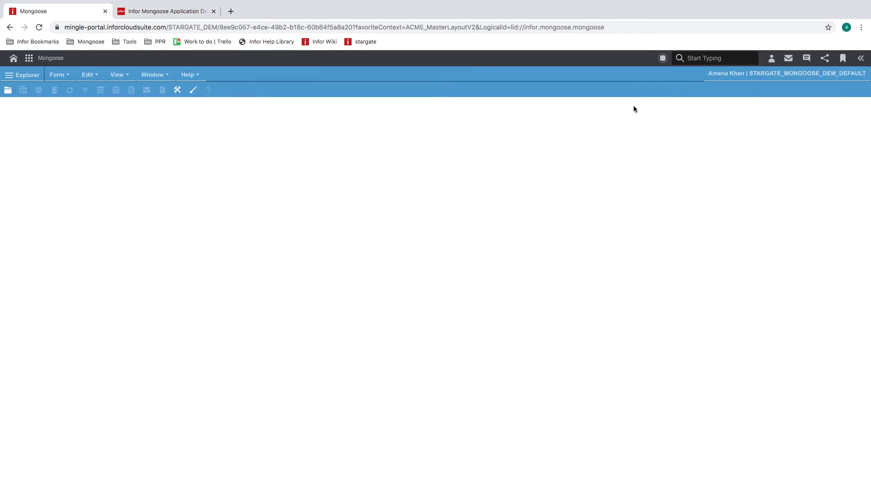
{"action": "left_click", "coordinate": [57, 75]}
{"action": "mouse_move", "coordinate": [150, 131]}
{"action": "left_click", "coordinate": [201, 162]}
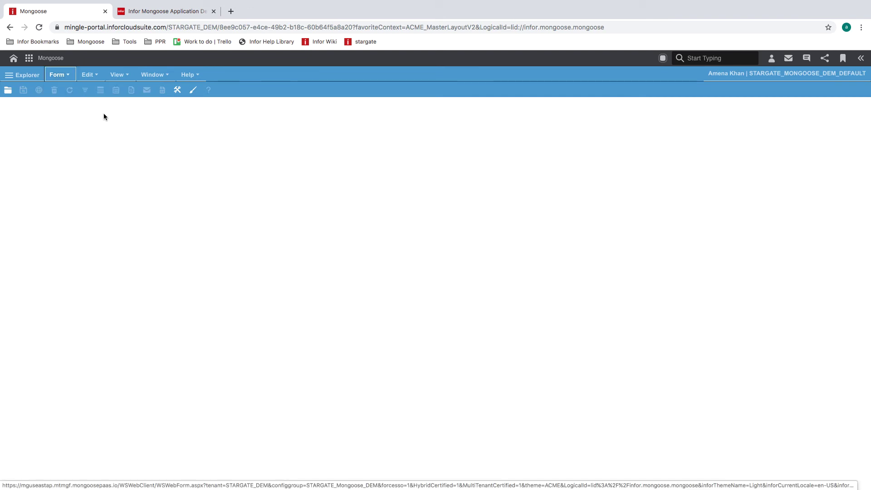
{"action": "left_click", "coordinate": [58, 75]}
{"action": "left_click", "coordinate": [60, 88]}
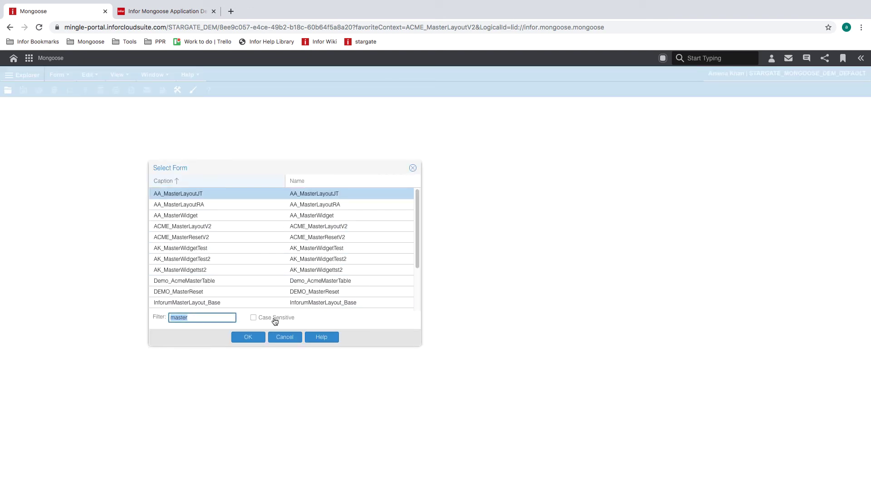
{"action": "type", "text": "portal"}
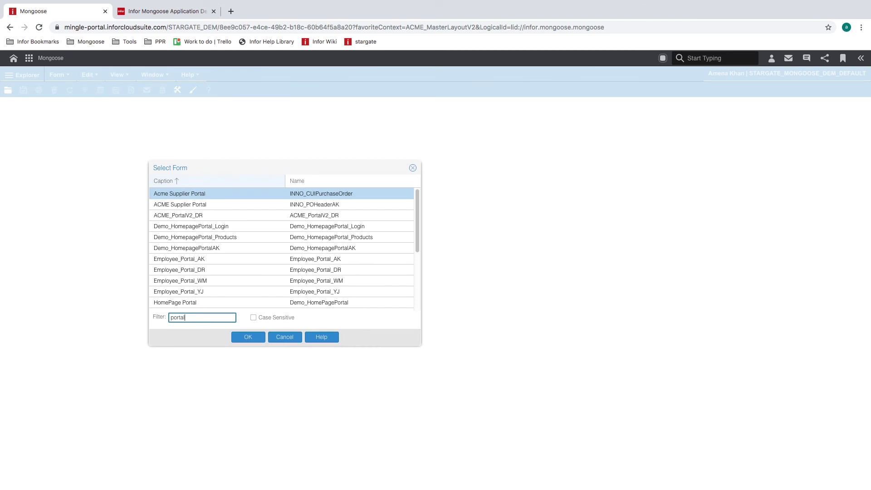
{"action": "type", "text": "ak"}
{"action": "left_click", "coordinate": [234, 205]}
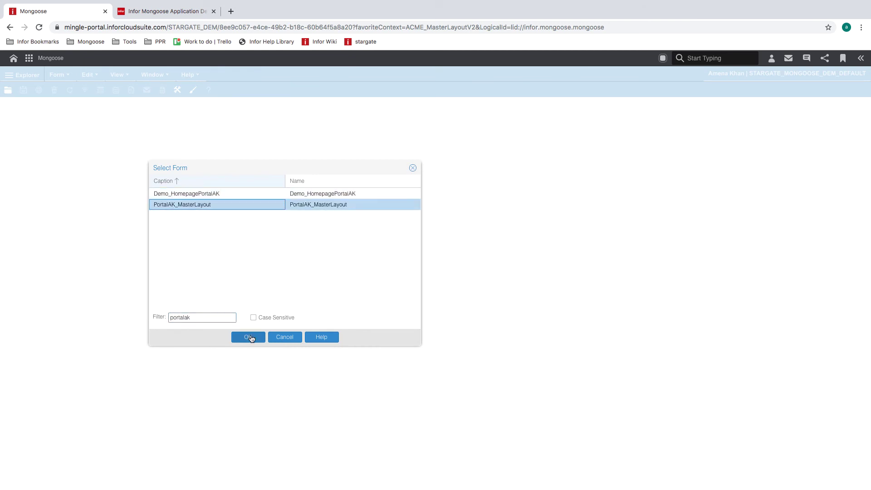
{"action": "left_click", "coordinate": [251, 337]}
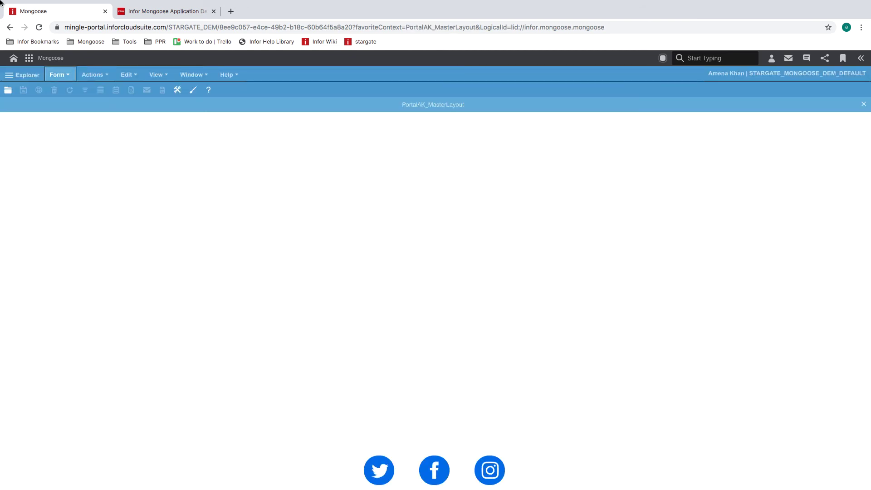
Step: Shrink the browser window to check how the footer icons of PortalAK_MasterLayout adapt to a smaller size
{"action": "mouse_move", "coordinate": [1, 1]}
{"action": "left_click", "coordinate": [25, 15]}
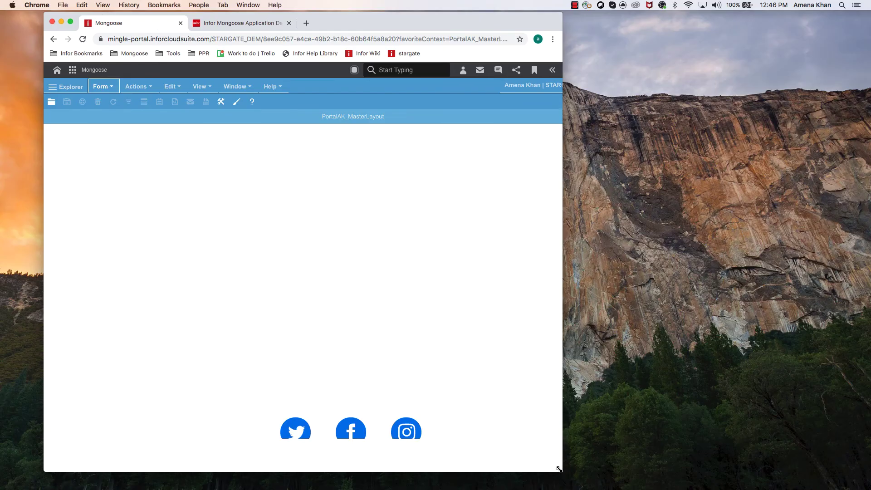
{"action": "left_click_drag", "start_coordinate": [564, 472], "coordinate": [346, 456]}
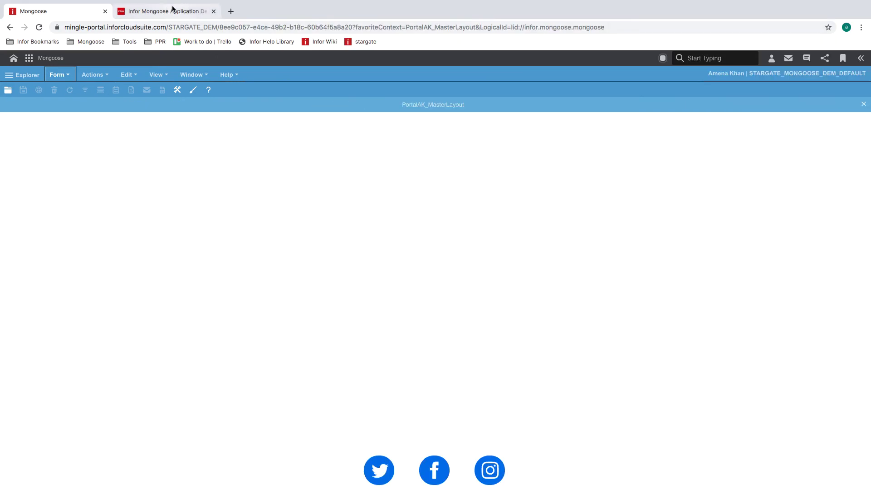
Step: Switch to the Mongoose form designer, then close and reopen the PortalAK_MasterLayout form
{"action": "left_click", "coordinate": [175, 9]}
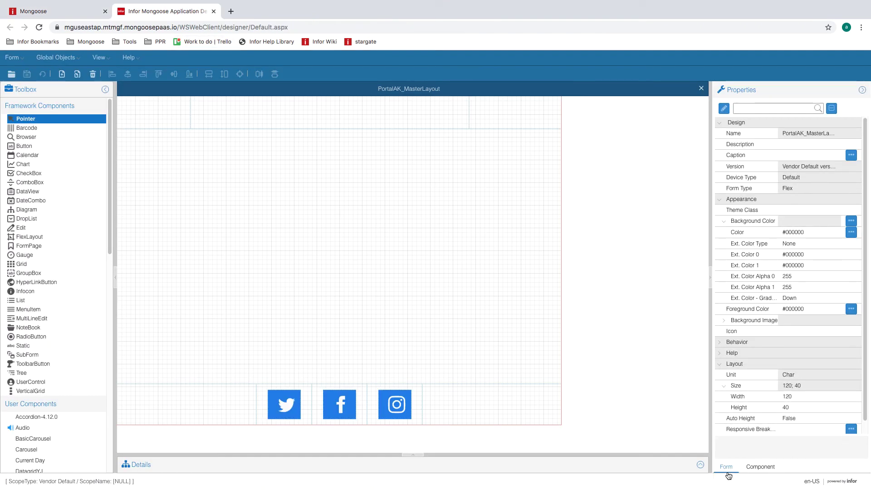
{"action": "left_click", "coordinate": [812, 399]}
{"action": "left_click", "coordinate": [701, 88]}
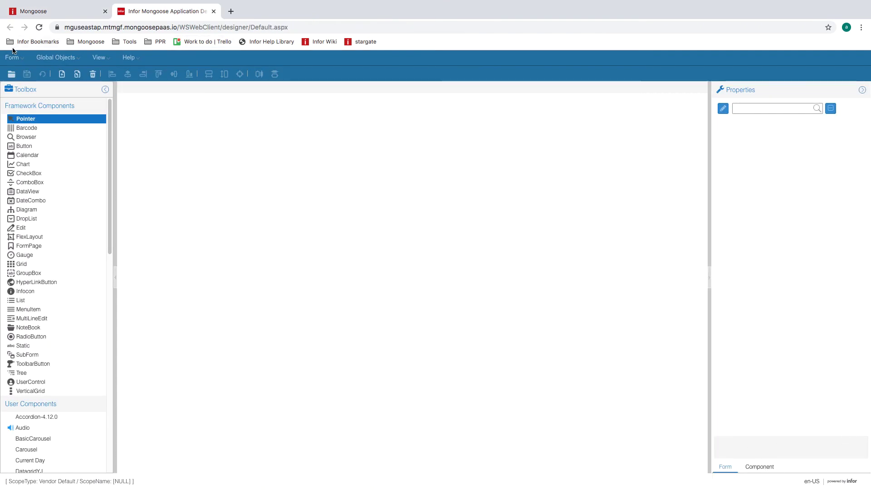
{"action": "left_click", "coordinate": [14, 57]}
{"action": "left_click", "coordinate": [65, 105]}
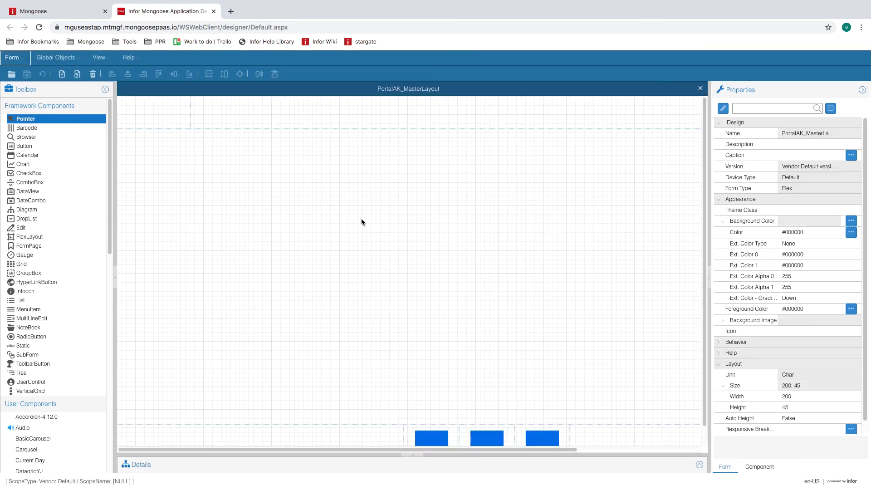
Step: Select the flexlayoutPane_PortalAK_MasterLayout component and open its FlexLayout attributes
{"action": "left_click", "coordinate": [282, 233]}
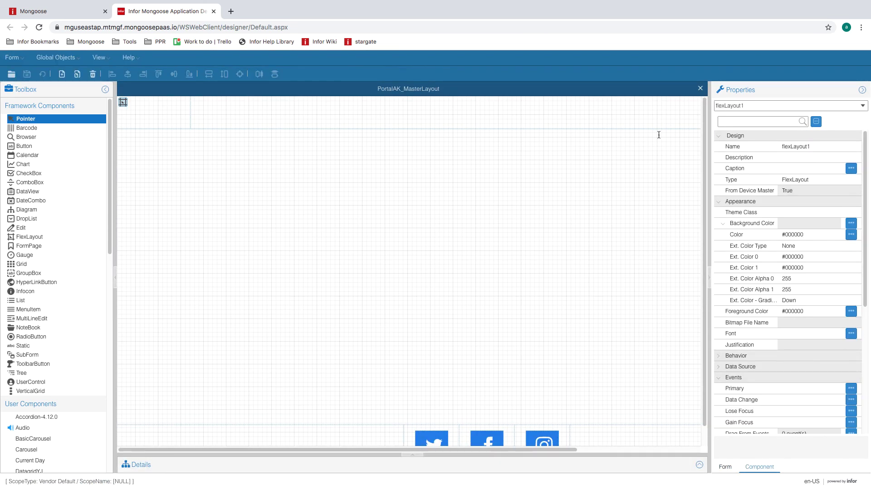
{"action": "left_click", "coordinate": [862, 106]}
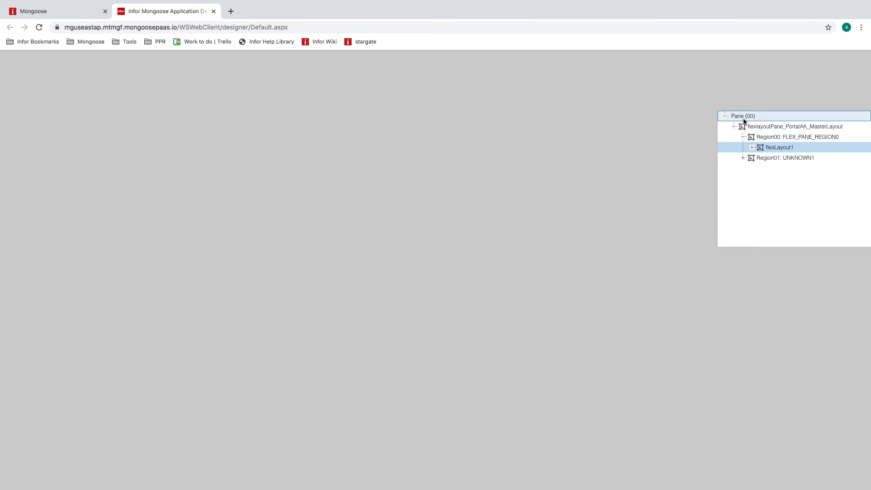
{"action": "left_click", "coordinate": [755, 128]}
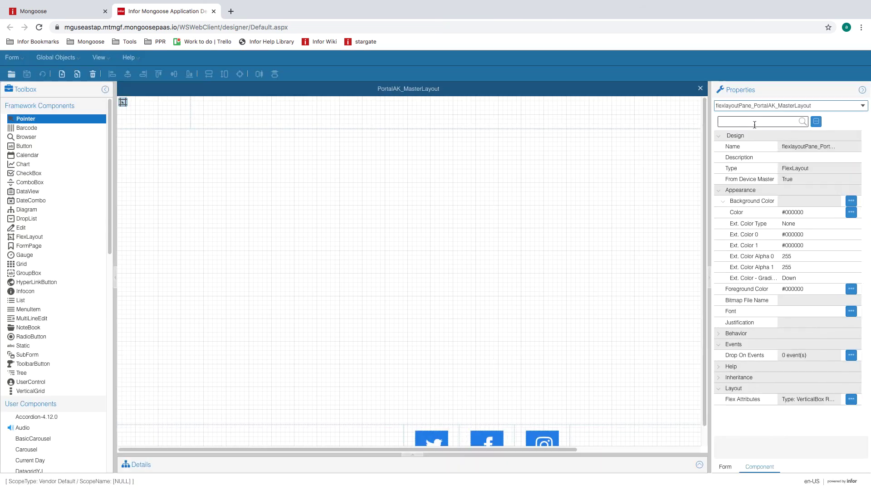
{"action": "double_click", "coordinate": [122, 103]}
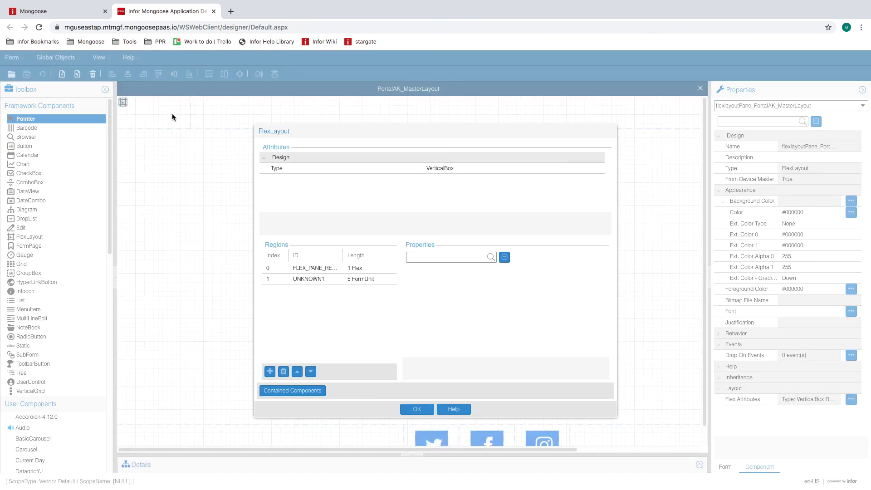
Step: Add one new region before and one after the 5 FormUnit footer region UNKNOWN1
{"action": "left_click", "coordinate": [366, 271]}
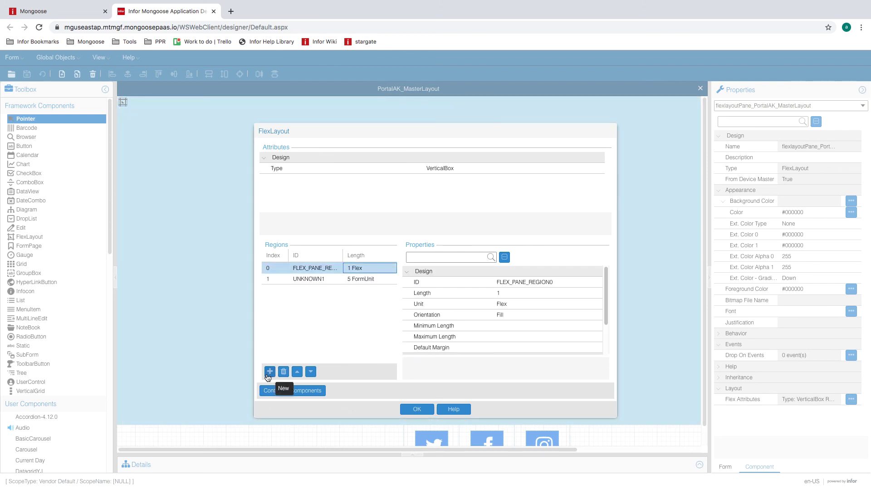
{"action": "left_click", "coordinate": [269, 371]}
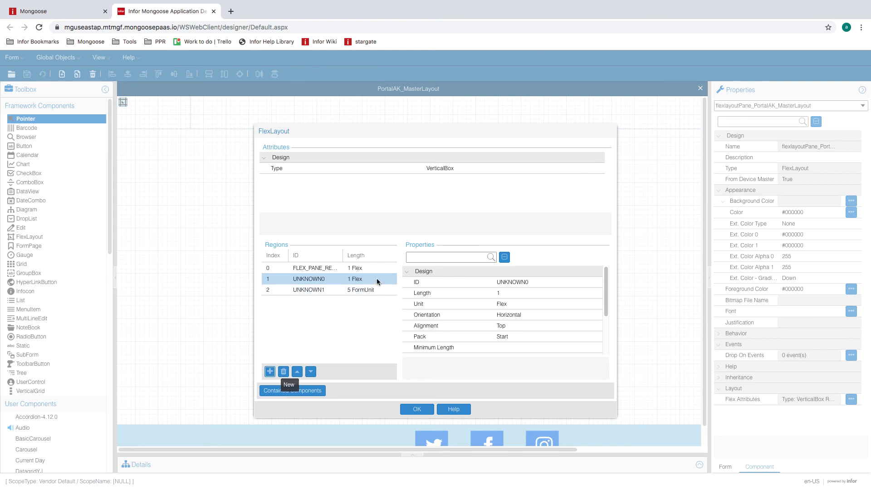
{"action": "left_click", "coordinate": [355, 290]}
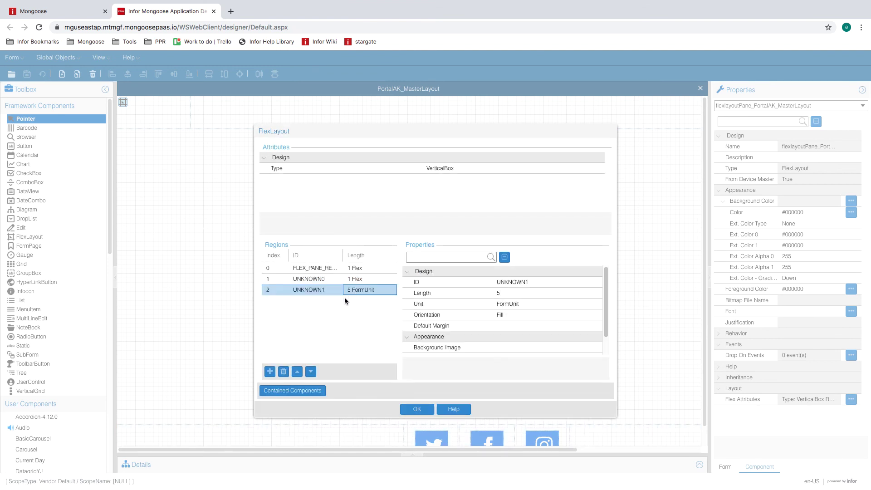
{"action": "left_click", "coordinate": [269, 371]}
Step: Set the new region above the footer, UNKNOWN0, to a length of 0.5 with the unit FormUnit
{"action": "left_click", "coordinate": [361, 279]}
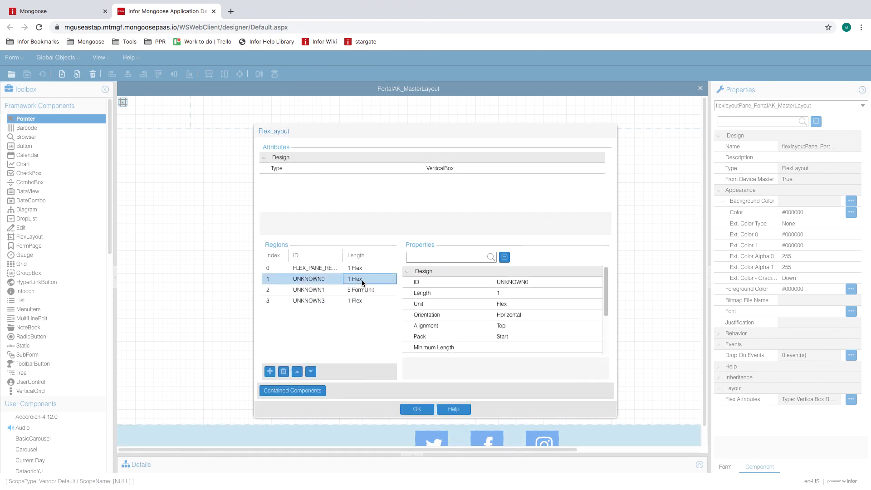
{"action": "left_click", "coordinate": [533, 307]}
{"action": "left_click", "coordinate": [533, 307]}
{"action": "left_click", "coordinate": [530, 314]}
{"action": "left_click", "coordinate": [524, 294]}
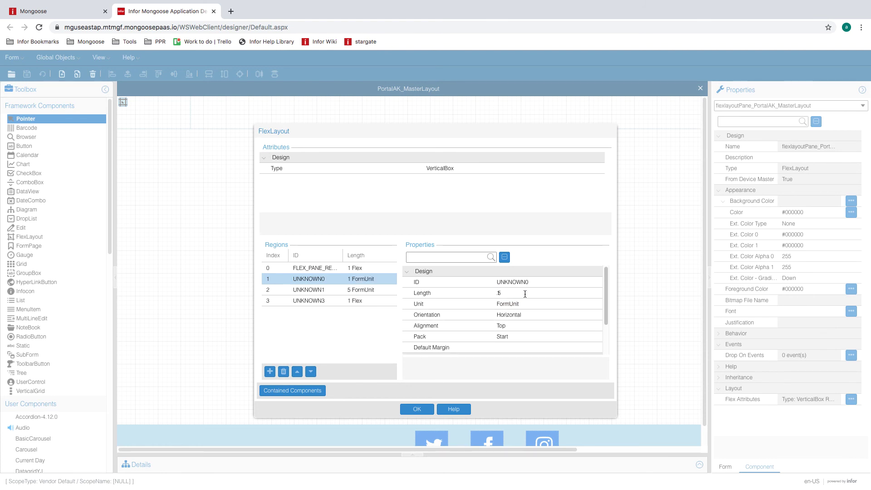
{"action": "left_click", "coordinate": [532, 304]}
{"action": "left_click", "coordinate": [516, 293]}
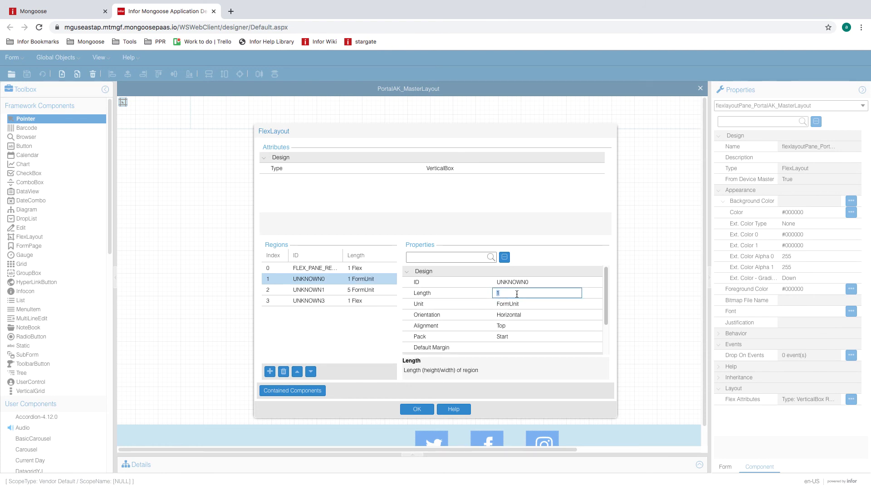
{"action": "type", "text": "0.5"}
{"action": "left_click", "coordinate": [514, 302]}
Step: Set the region below the footer, UNKNOWN3, to a length of 0.5 FormUnit, confirm the layout and save the form
{"action": "left_click", "coordinate": [366, 300]}
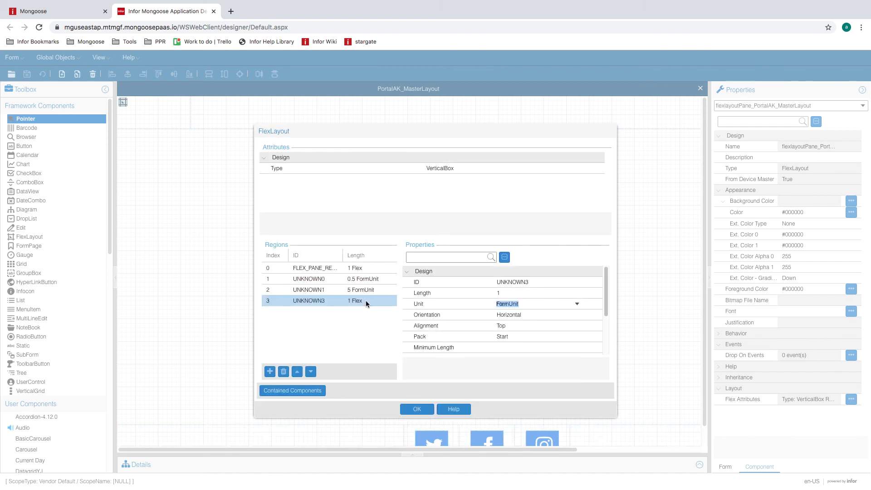
{"action": "left_click", "coordinate": [577, 303]}
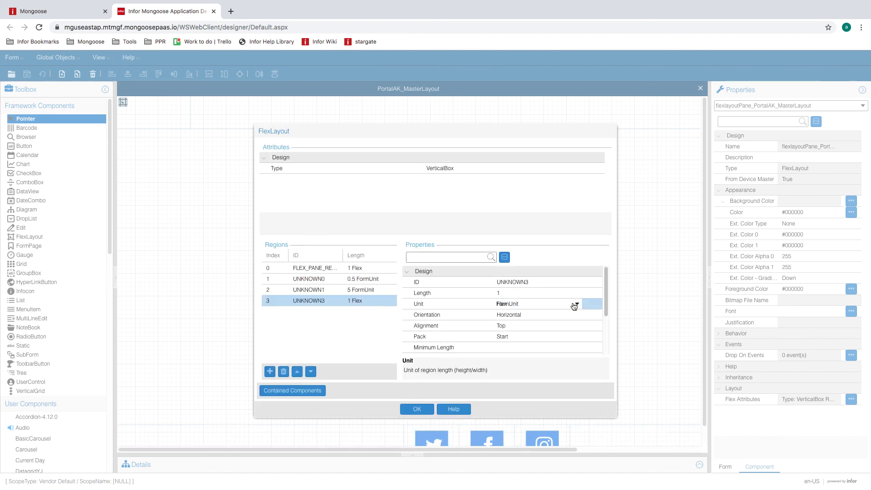
{"action": "left_click", "coordinate": [547, 326]}
{"action": "left_click", "coordinate": [542, 294]}
{"action": "left_click", "coordinate": [545, 304]}
{"action": "left_click", "coordinate": [577, 304]}
{"action": "left_click", "coordinate": [536, 316]}
{"action": "left_click", "coordinate": [526, 294]}
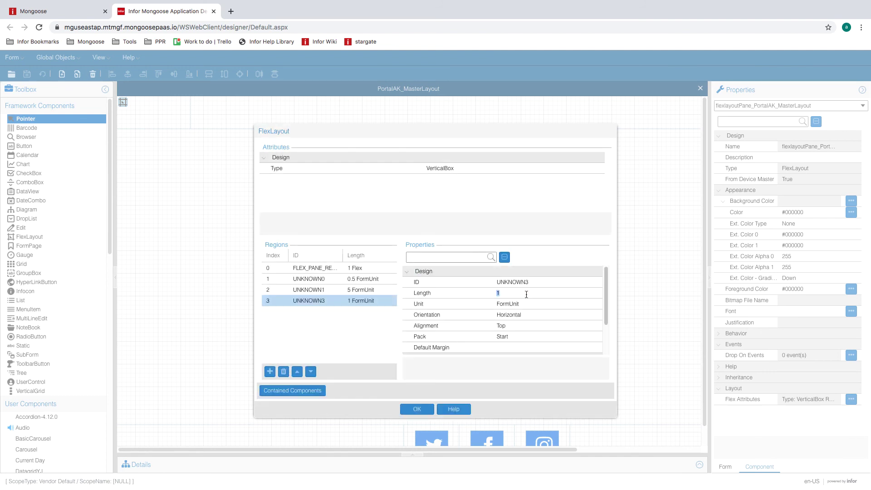
{"action": "left_click", "coordinate": [526, 303]}
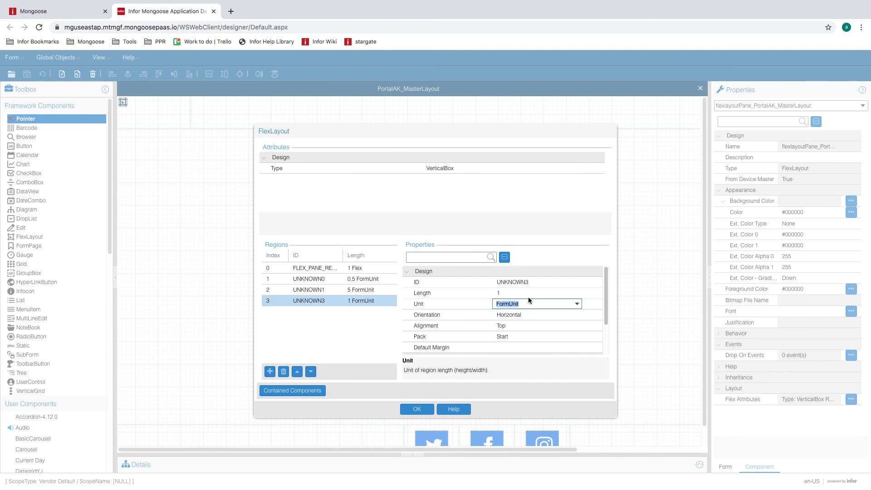
{"action": "left_click", "coordinate": [529, 294]}
{"action": "type", "text": "0.5"}
{"action": "left_click", "coordinate": [537, 304]}
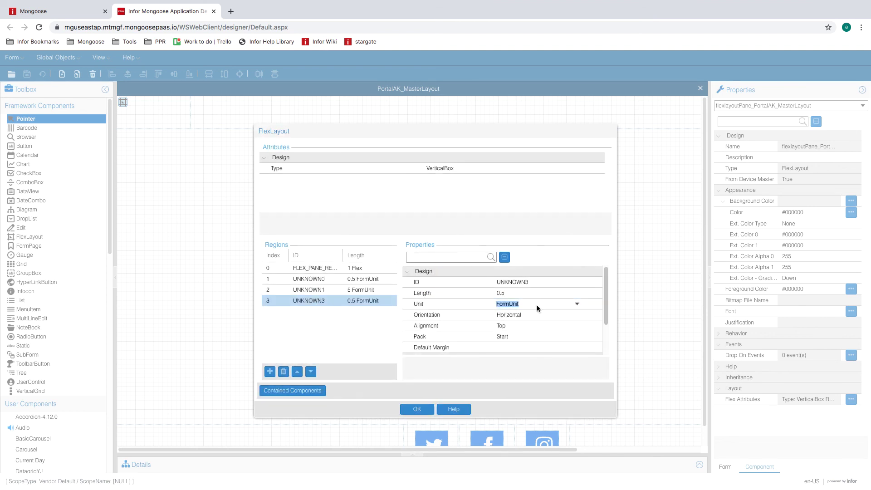
{"action": "left_click", "coordinate": [425, 408]}
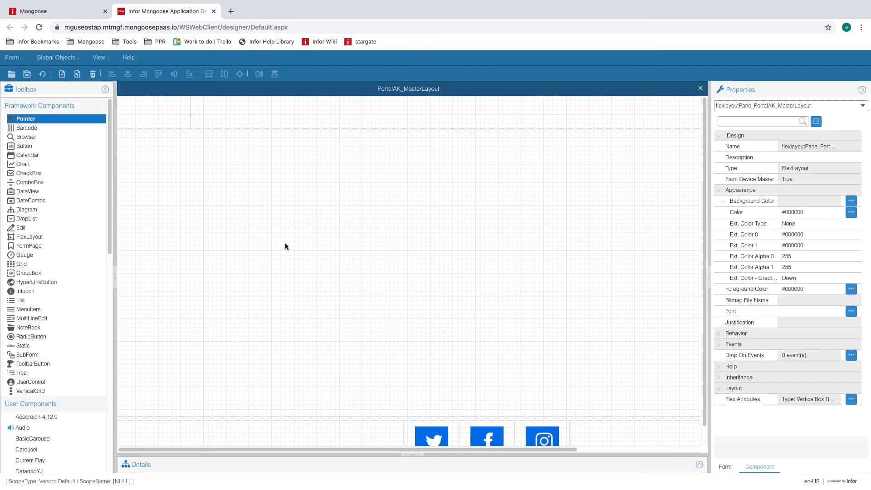
{"action": "left_click", "coordinate": [27, 74]}
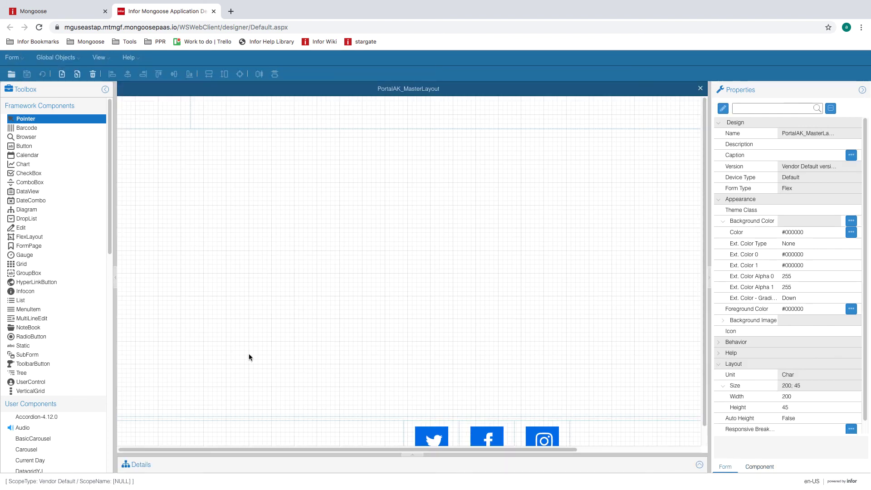
Step: Set the Theme Class of the flexFooter component to AcmeBorderTop
{"action": "left_click", "coordinate": [266, 413]}
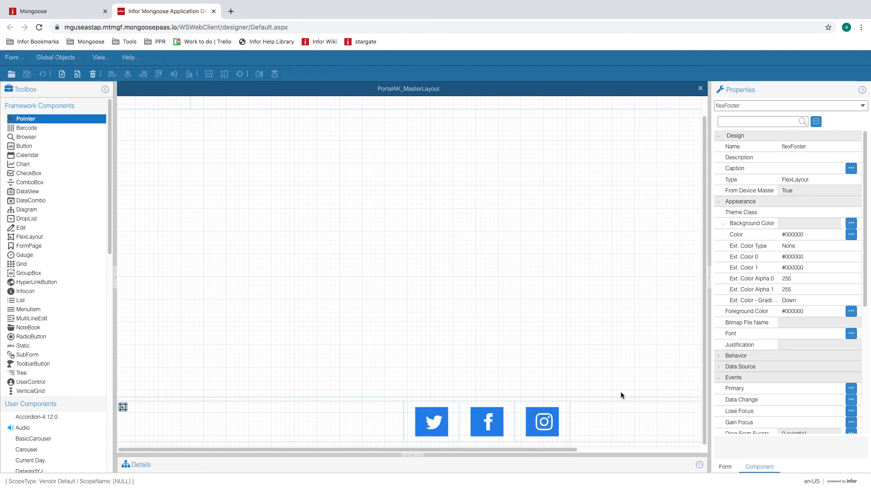
{"action": "left_click", "coordinate": [816, 212]}
{"action": "left_click", "coordinate": [836, 213]}
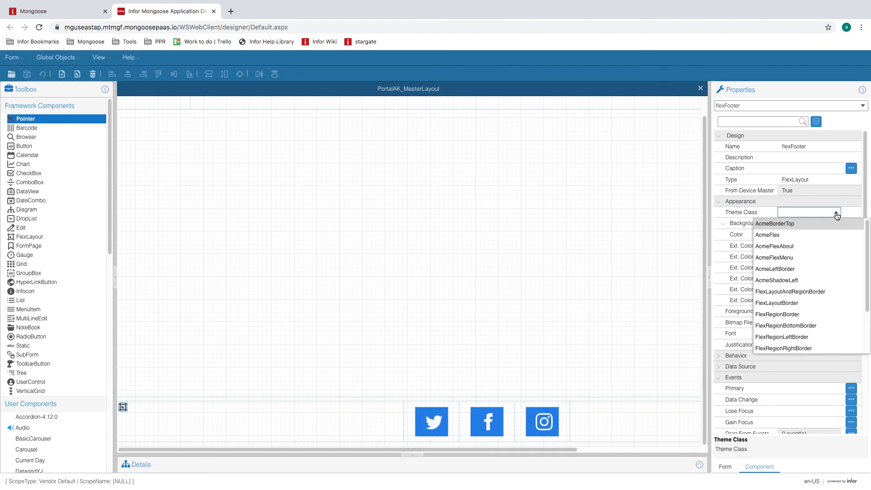
{"action": "left_click", "coordinate": [824, 223]}
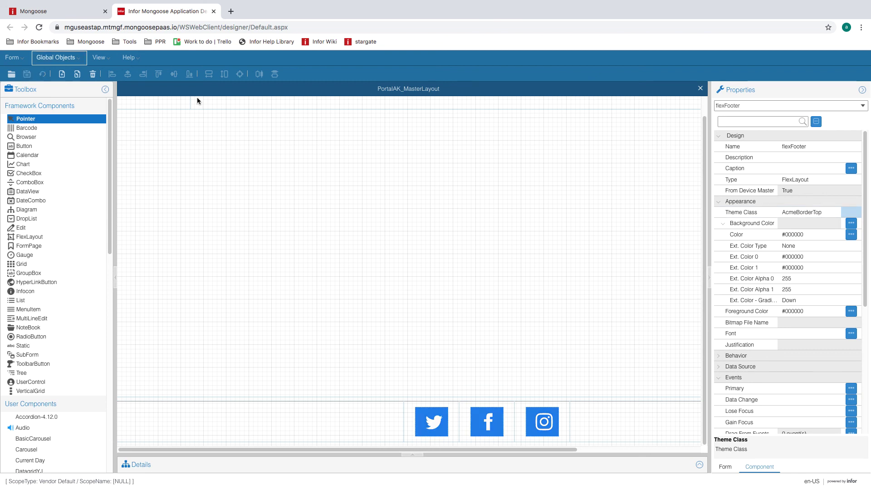
Step: Open the styles of the InforOS_Support theme and select the AcmeBorderTop class of the FlexLayout element
{"action": "left_click", "coordinate": [58, 57]}
{"action": "left_click", "coordinate": [73, 177]}
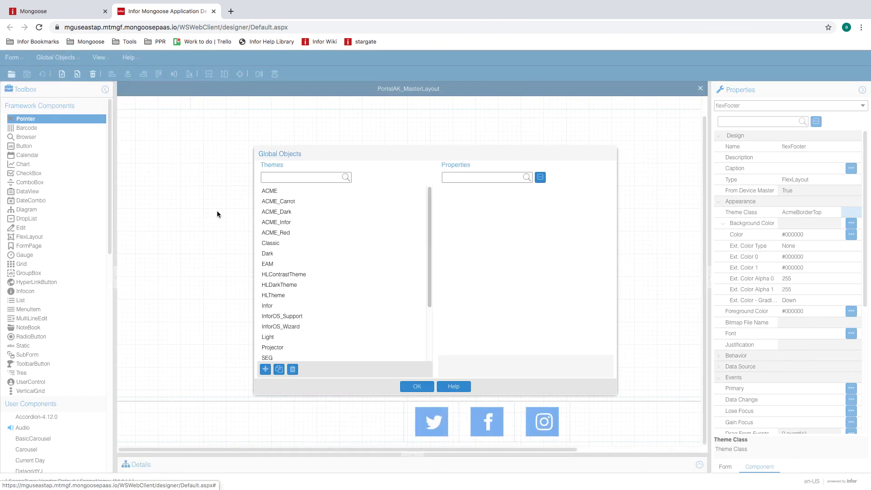
{"action": "left_click", "coordinate": [298, 317]}
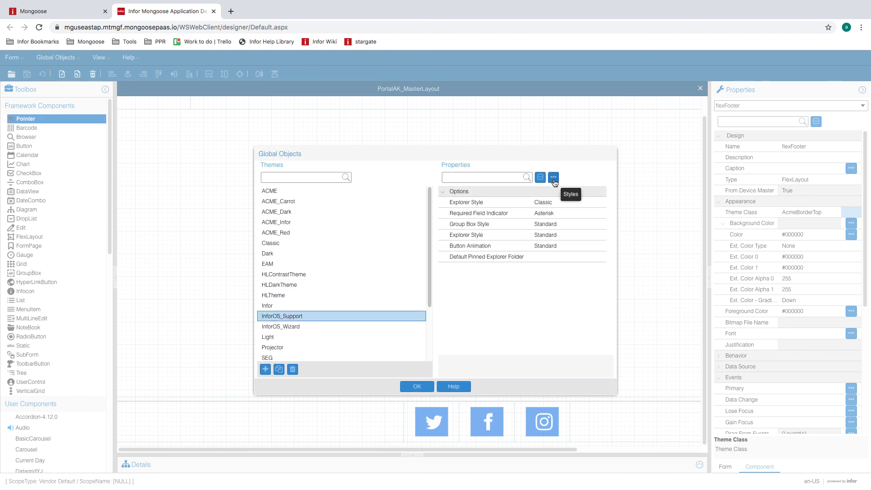
{"action": "left_click", "coordinate": [554, 178]}
{"action": "left_click", "coordinate": [261, 191]}
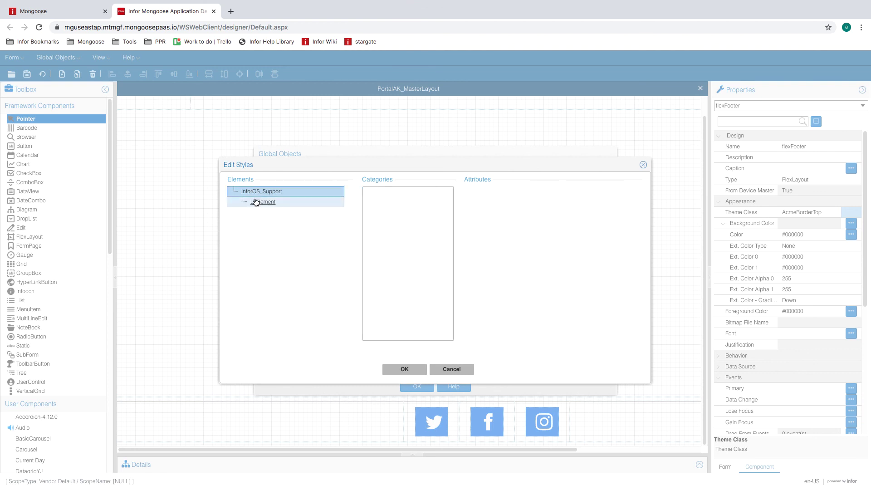
{"action": "left_click", "coordinate": [255, 202]}
{"action": "left_click", "coordinate": [263, 223]}
{"action": "left_click", "coordinate": [281, 231]}
{"action": "left_click", "coordinate": [295, 333]}
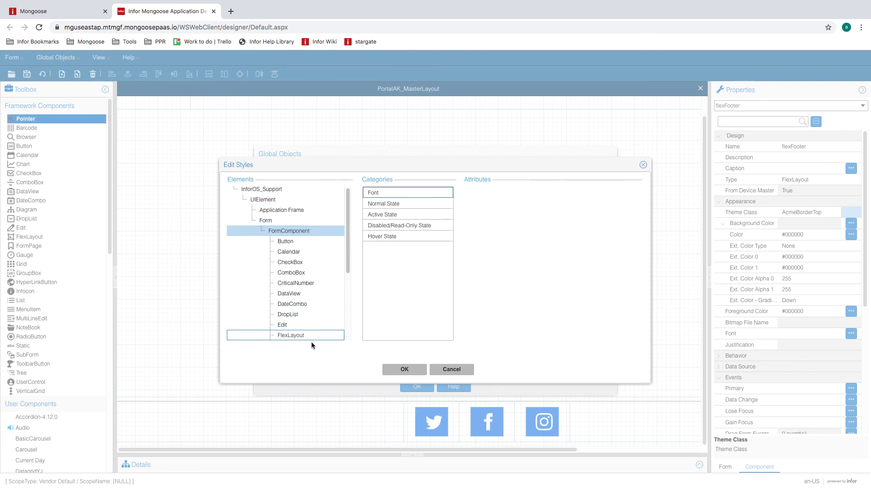
{"action": "left_click", "coordinate": [326, 202]}
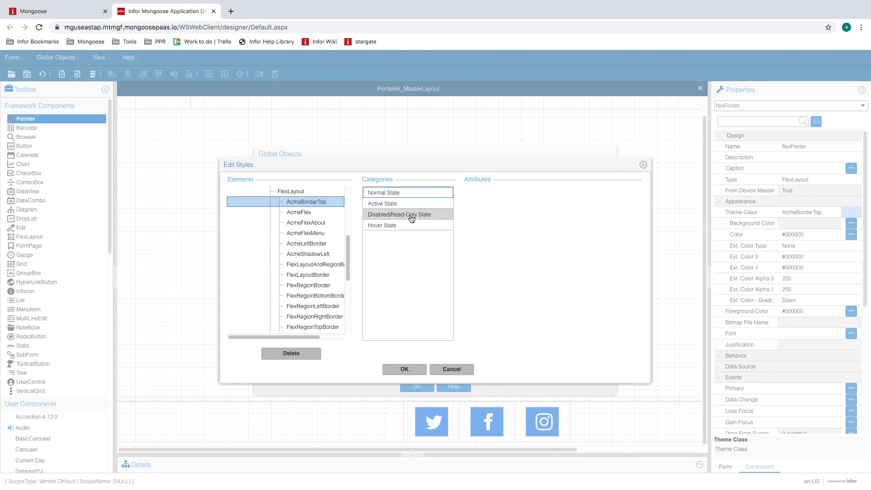
Step: Examine the Normal State border attributes of AcmeBorderTop, including its border color definition
{"action": "left_click", "coordinate": [404, 194]}
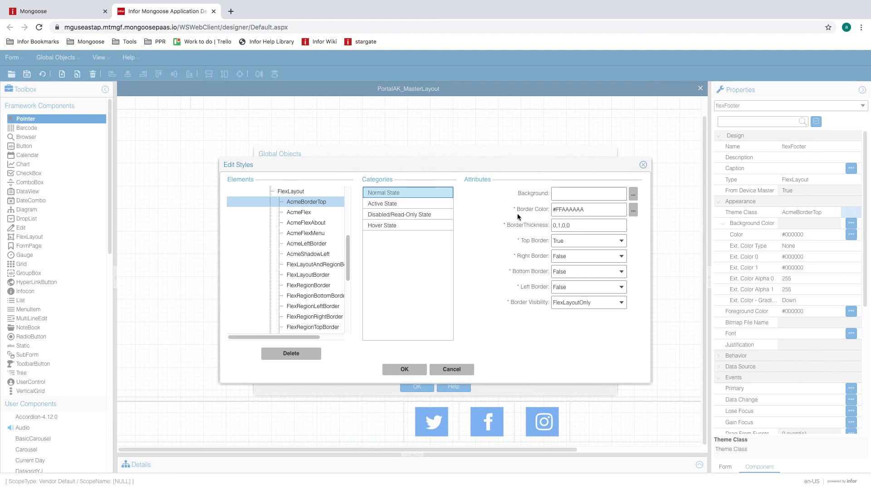
{"action": "left_click", "coordinate": [633, 210]}
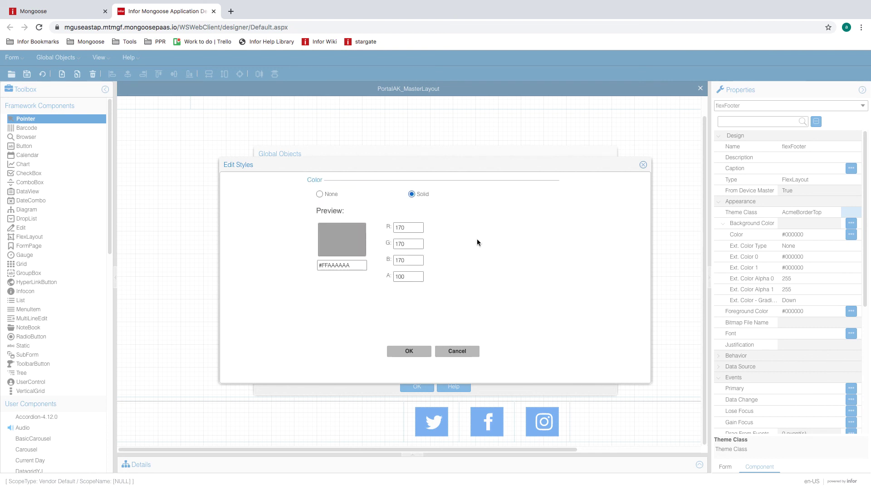
{"action": "left_click", "coordinate": [408, 351]}
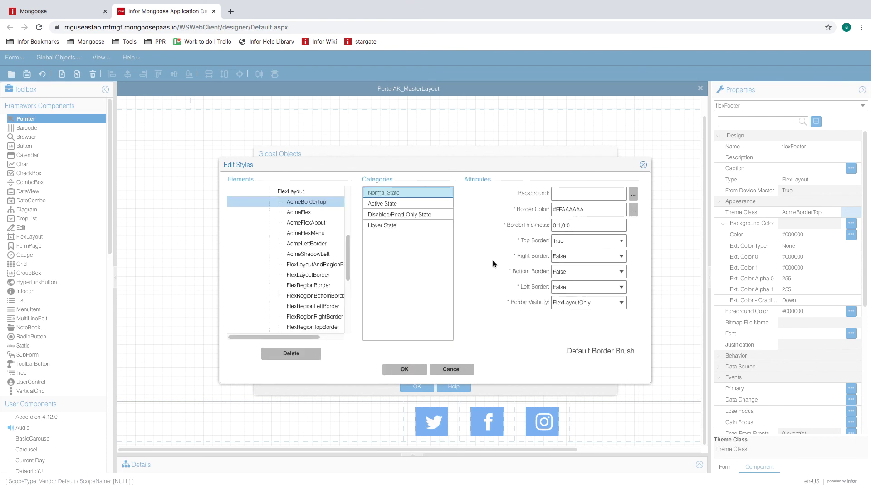
Step: Examine the Active, Disabled/Read-Only and Hover State attributes of AcmeBorderTop, close the theme styles and revert the form's pending changes
{"action": "left_click", "coordinate": [423, 203]}
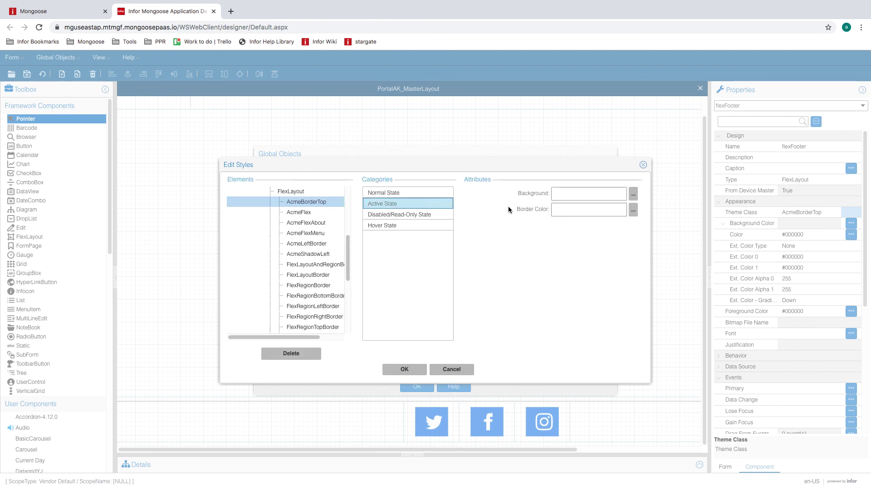
{"action": "left_click", "coordinate": [393, 216]}
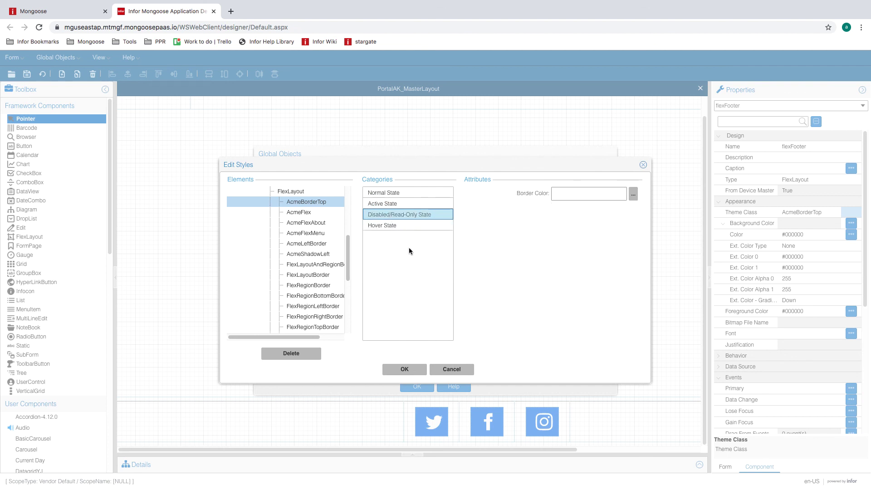
{"action": "left_click", "coordinate": [410, 226]}
{"action": "left_click", "coordinate": [411, 370]}
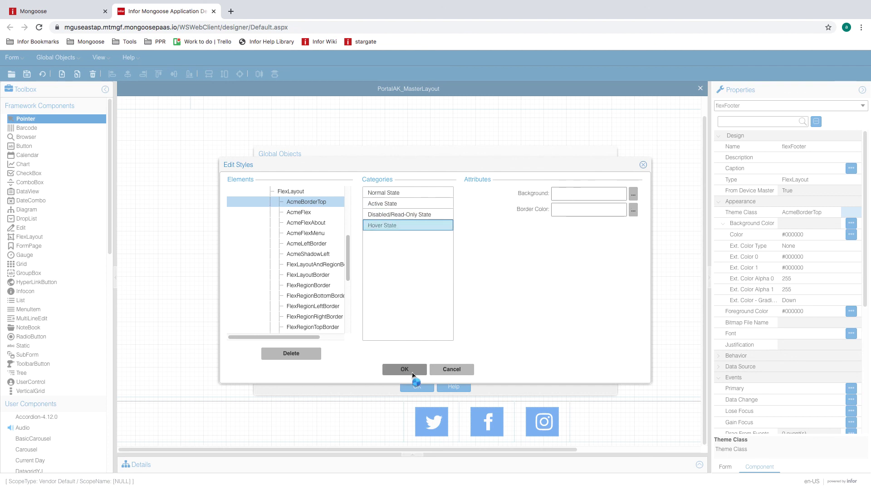
{"action": "left_click", "coordinate": [408, 387]}
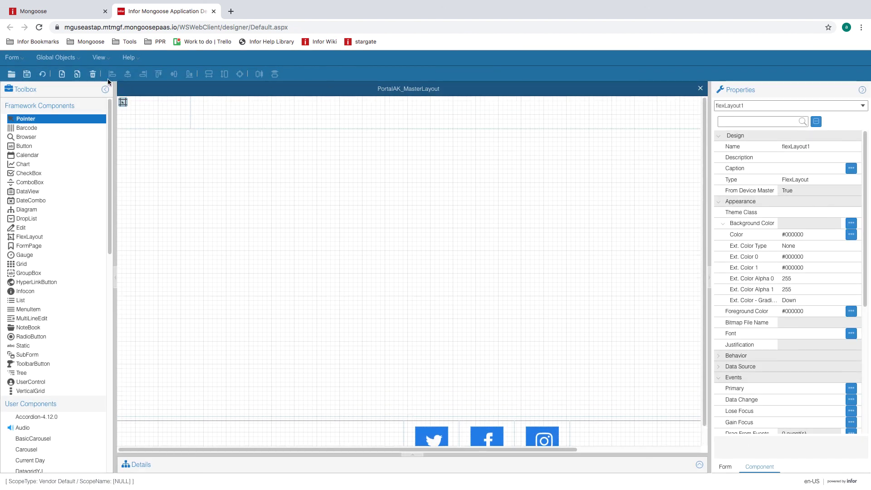
{"action": "left_click", "coordinate": [43, 76]}
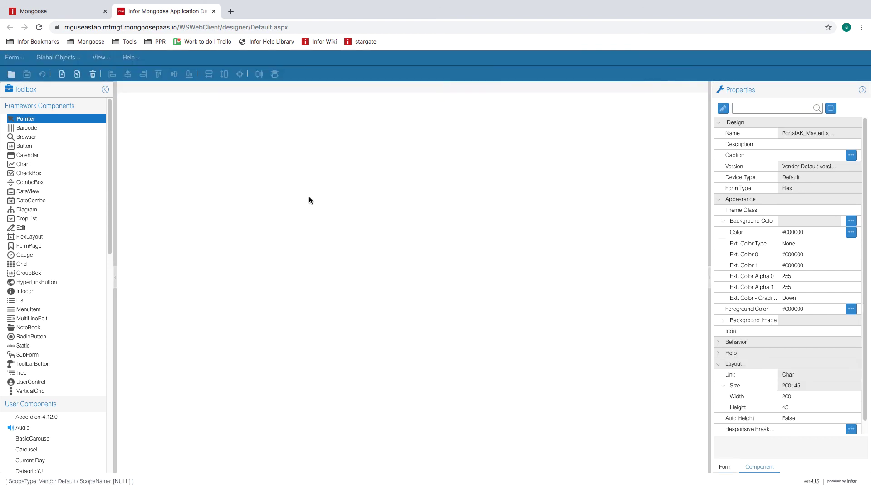
Step: Switch to the Mongoose web client and open the PortalAK_MasterLayout form to check its footer
{"action": "left_click", "coordinate": [54, 10]}
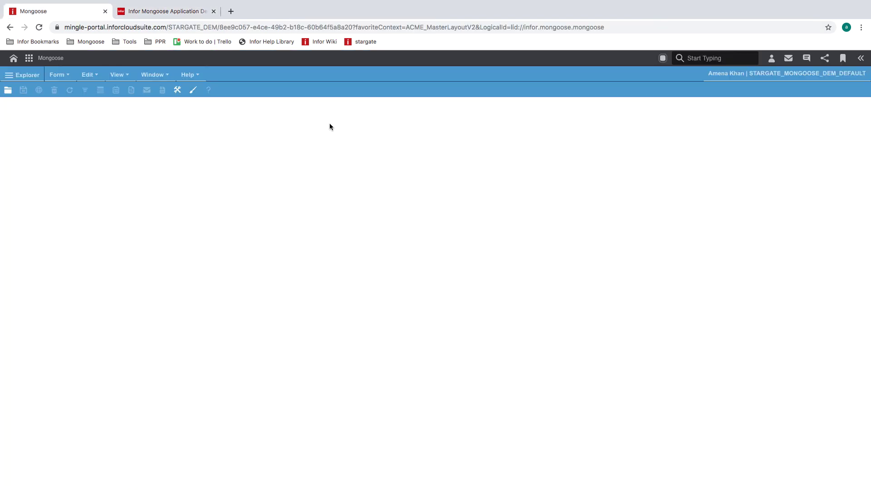
{"action": "left_click", "coordinate": [57, 74]}
{"action": "mouse_move", "coordinate": [92, 131]}
{"action": "left_click", "coordinate": [181, 162]}
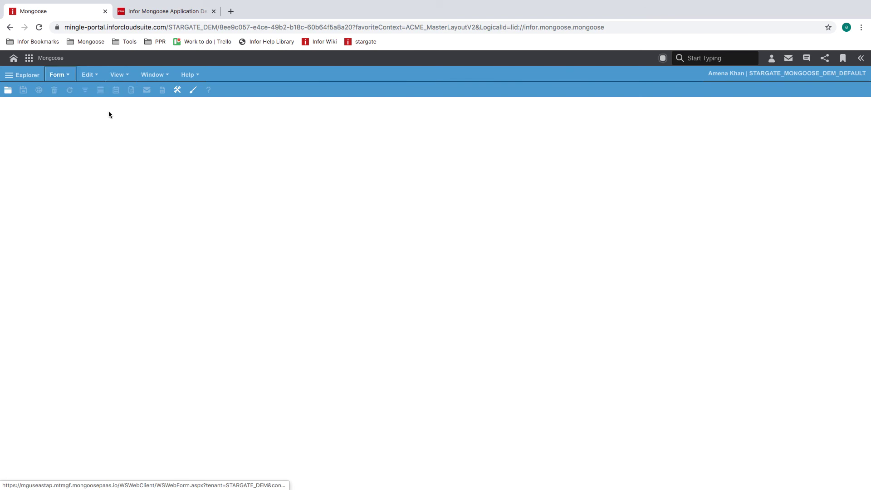
{"action": "left_click", "coordinate": [59, 75]}
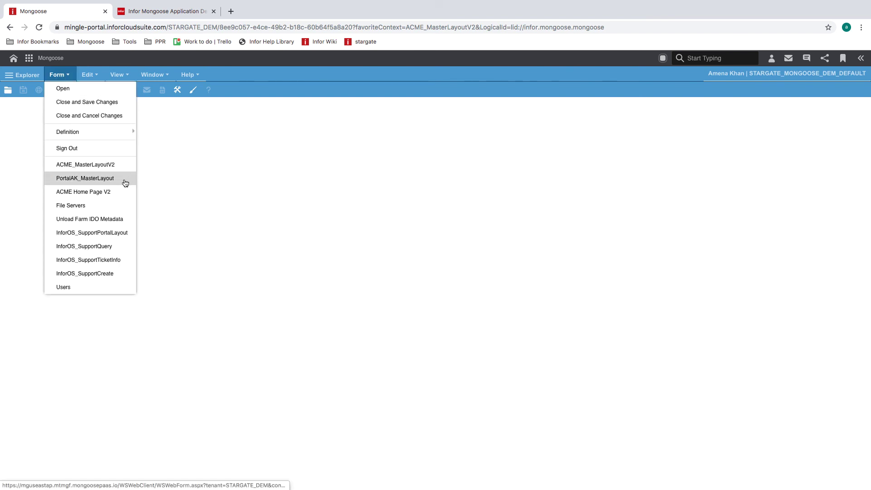
{"action": "left_click", "coordinate": [127, 178]}
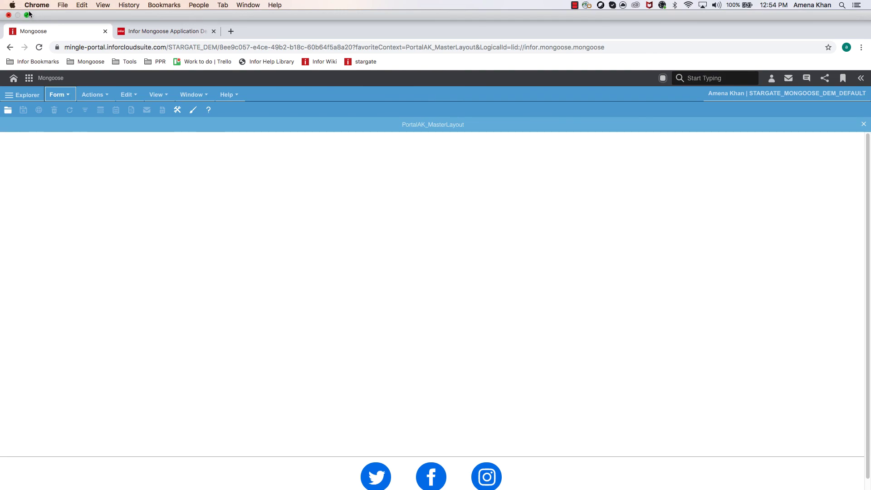
{"action": "left_click", "coordinate": [29, 14]}
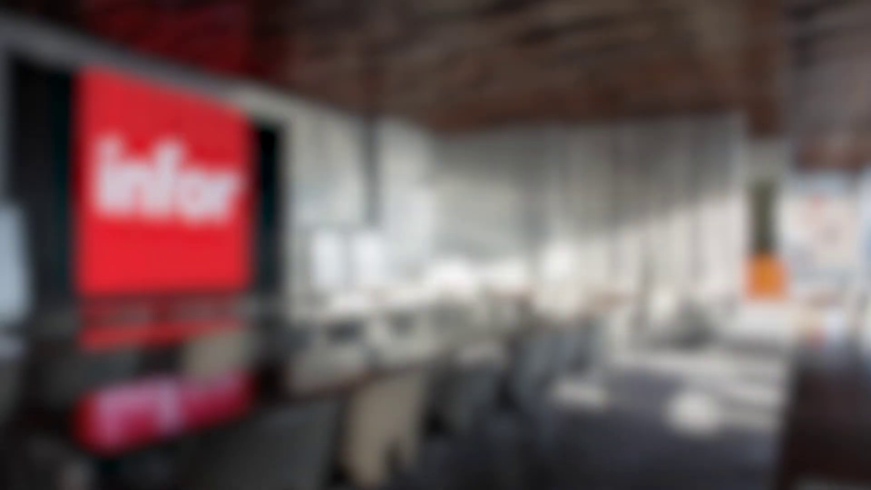